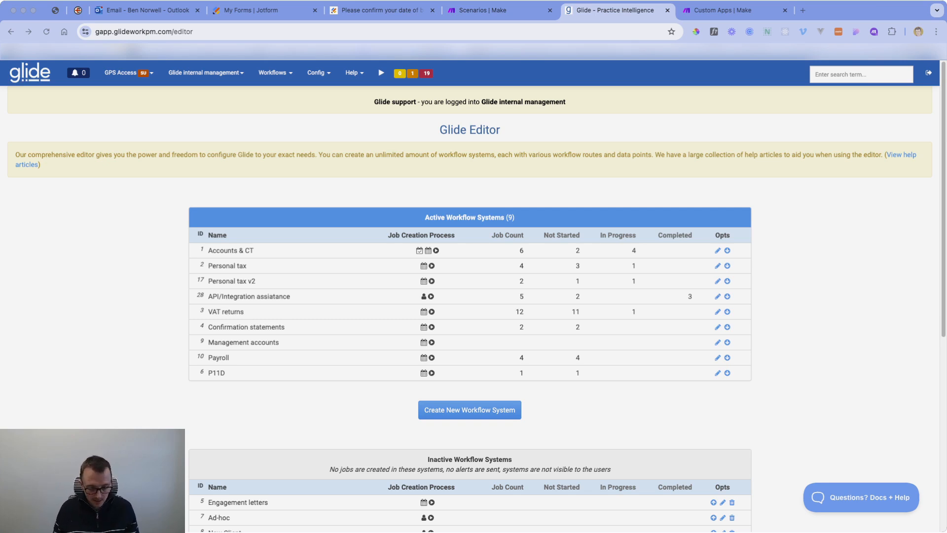
Start a new Make scenario with a Custom webhook trigger, found by searching 'webhoo'.
scroll(473, 286, down, 1)
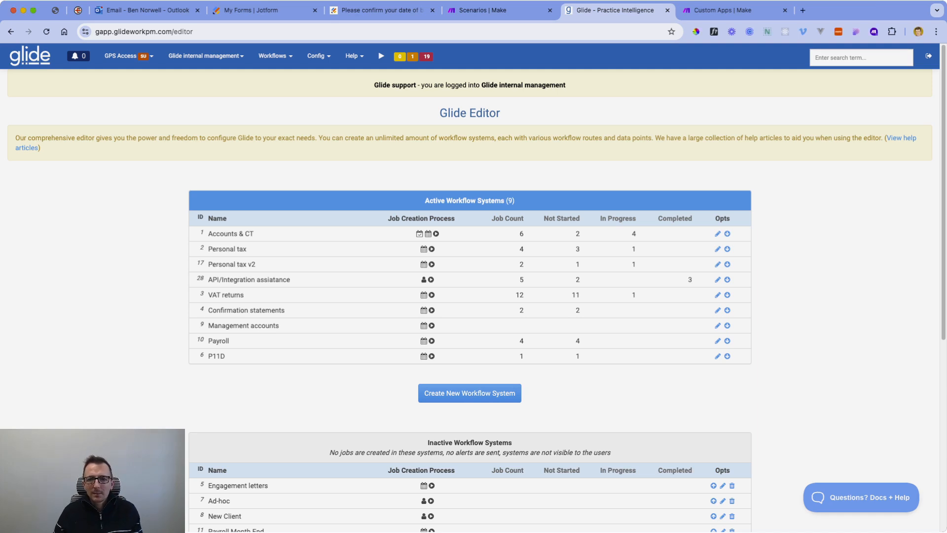
click(494, 11)
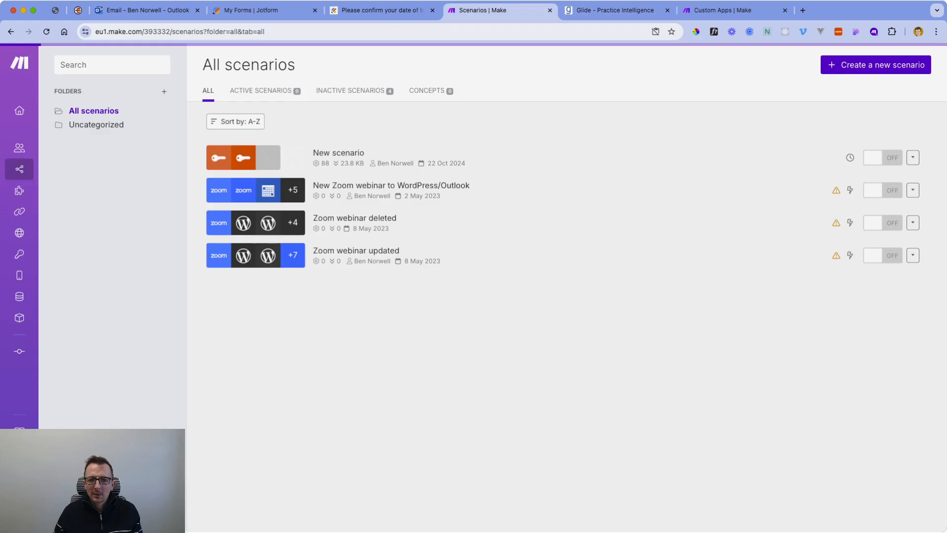
click(875, 64)
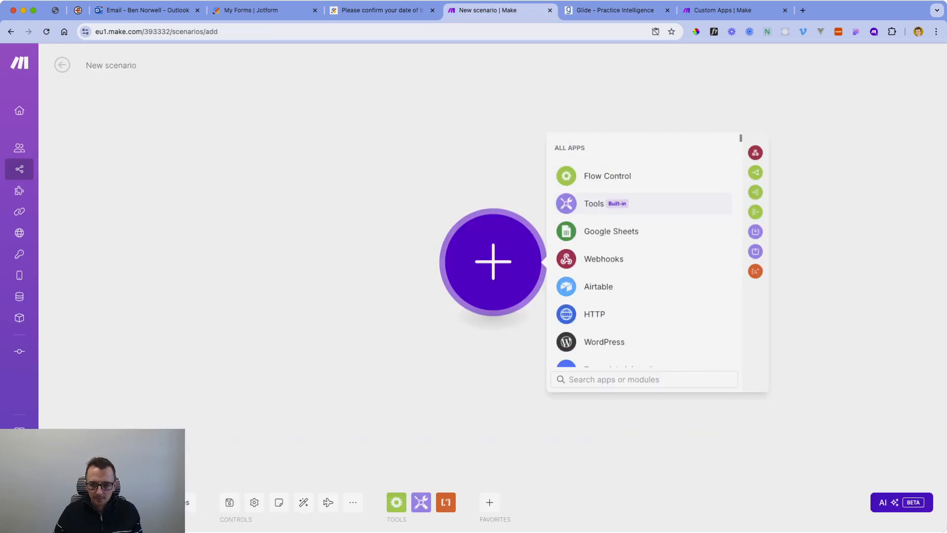
text(webhoo)
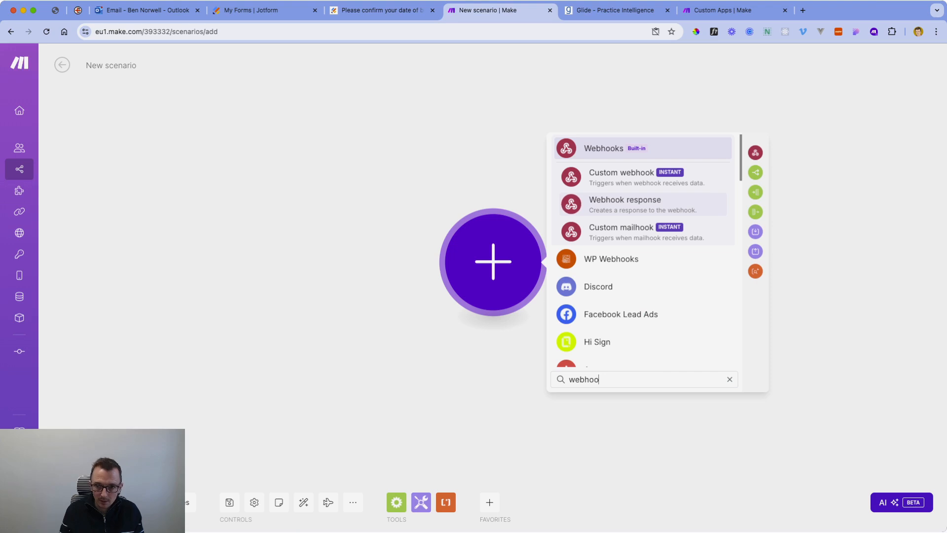
click(571, 177)
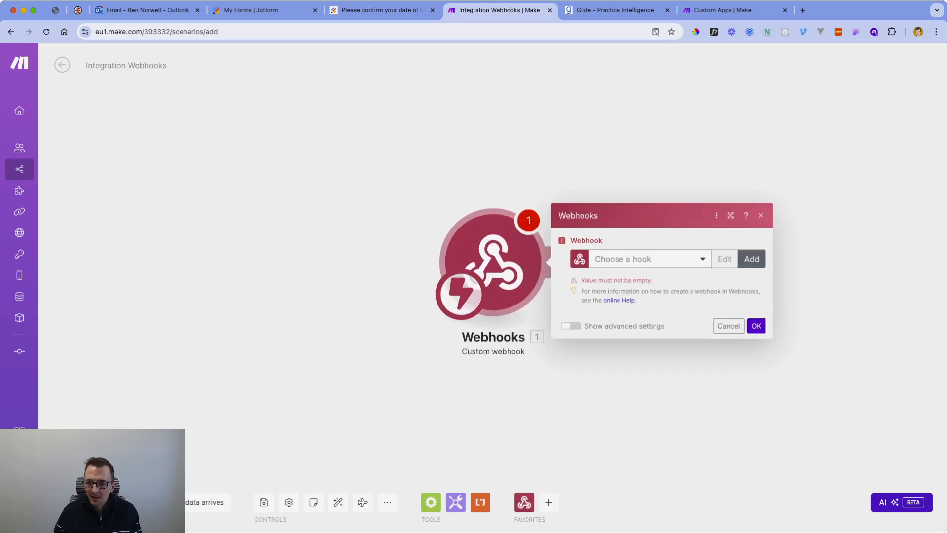
click(752, 259)
Name the webhook 'New Glide client', save it, and copy its address.
triple_click(658, 219)
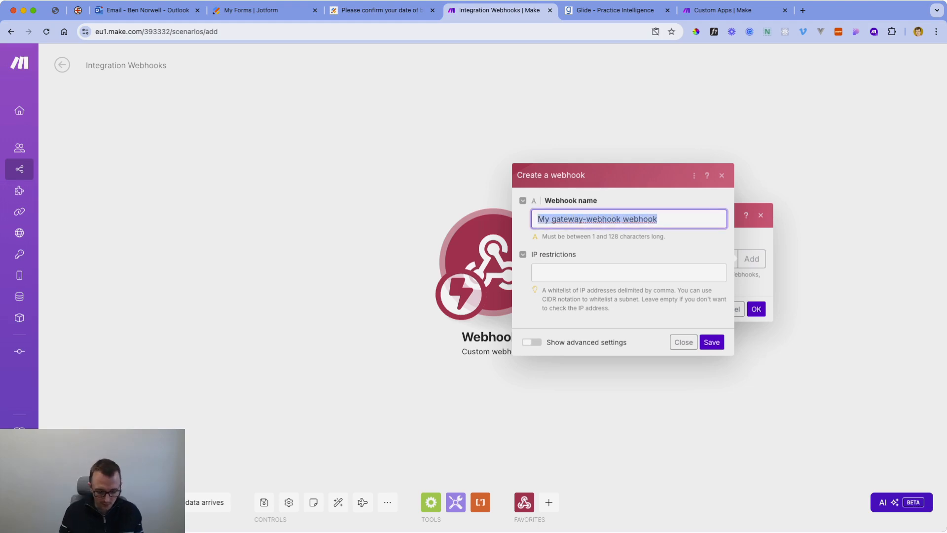
text(New Glide client)
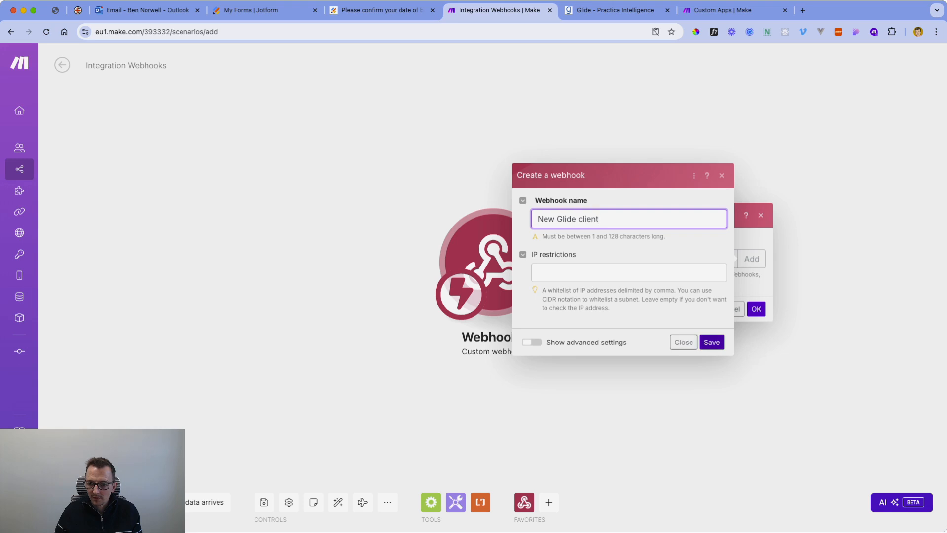
click(712, 342)
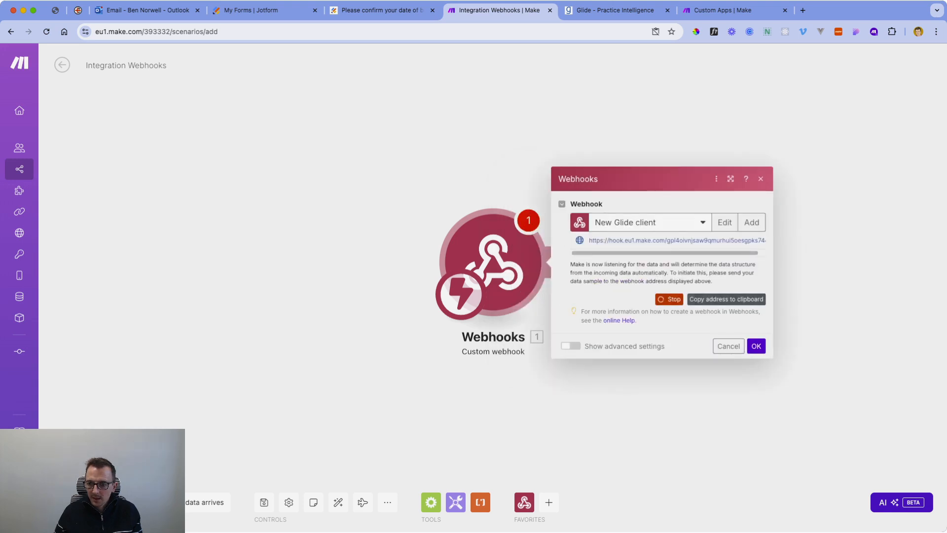
click(726, 300)
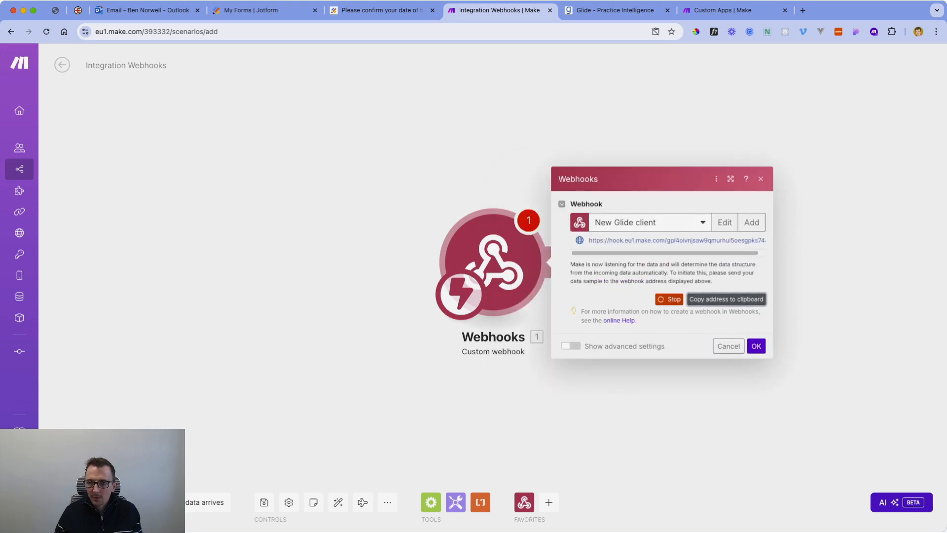
Add the Make webhook URL as a new Create Client webhook trigger in Glide.
click(615, 11)
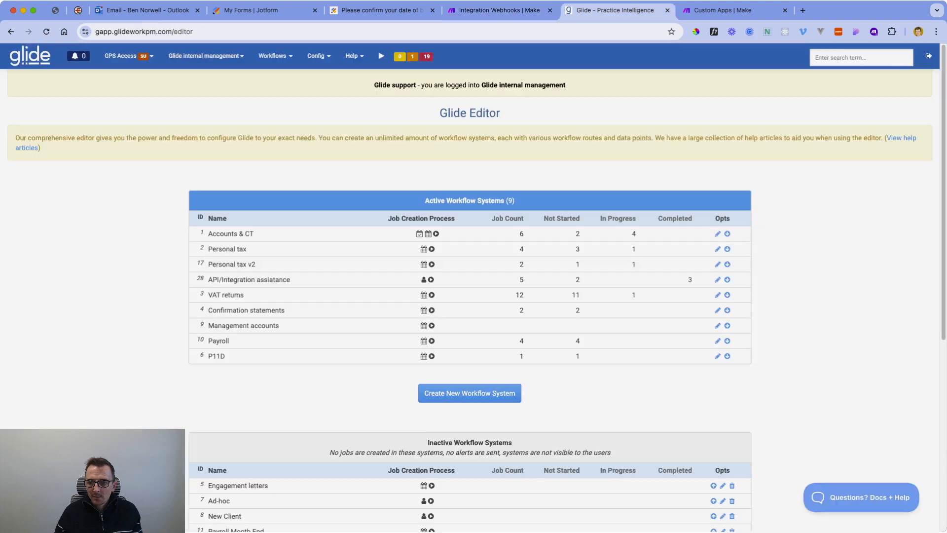
click(318, 56)
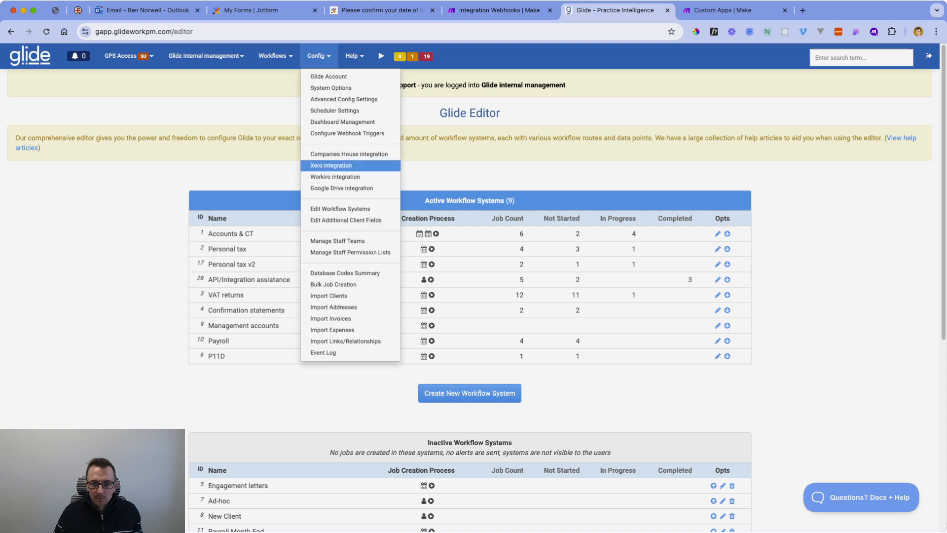
click(347, 133)
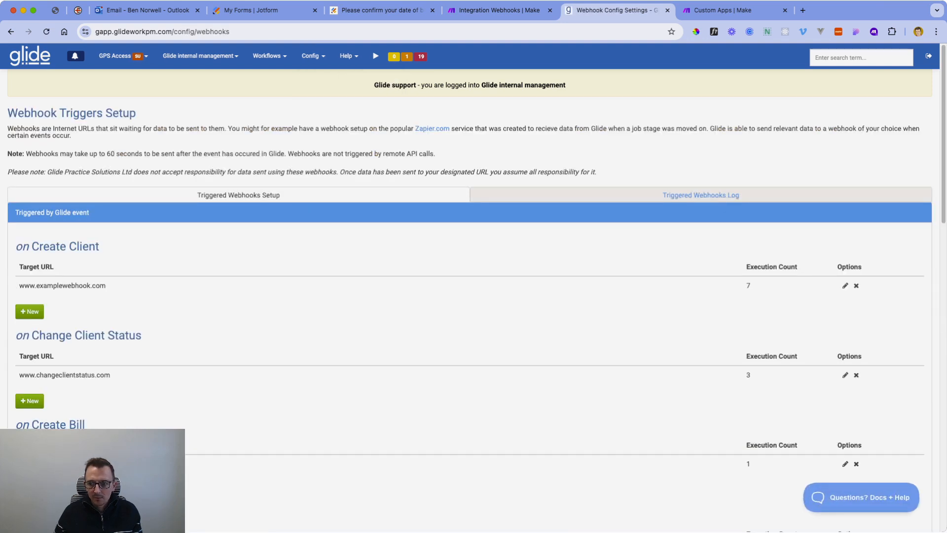
click(29, 312)
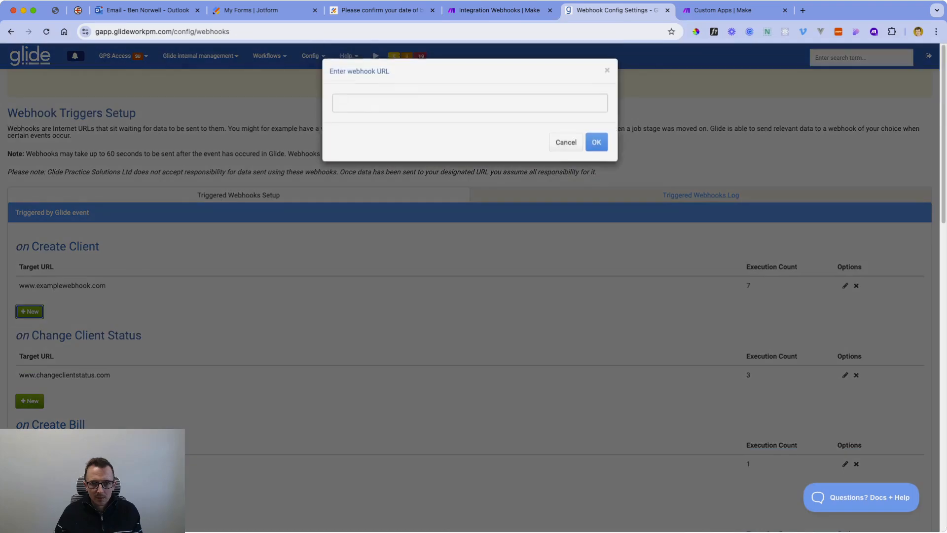
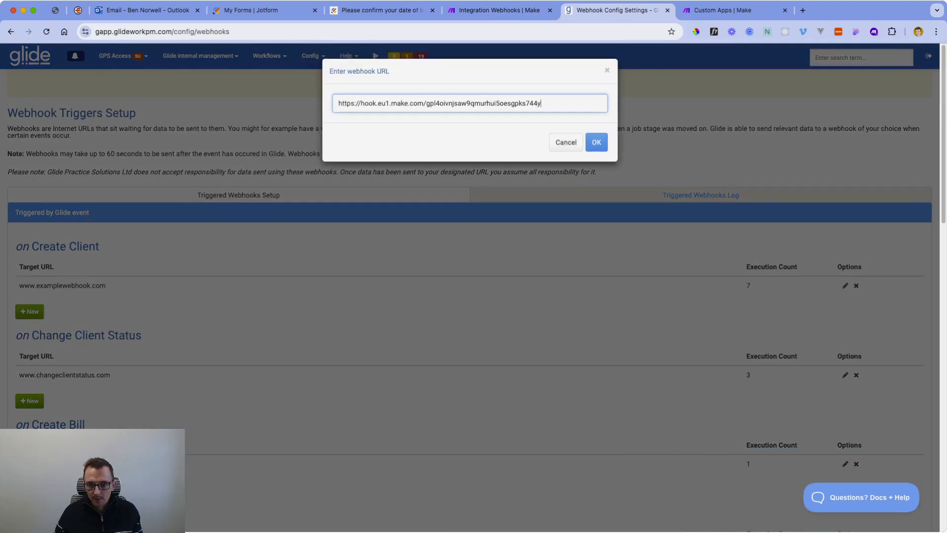
key(Return)
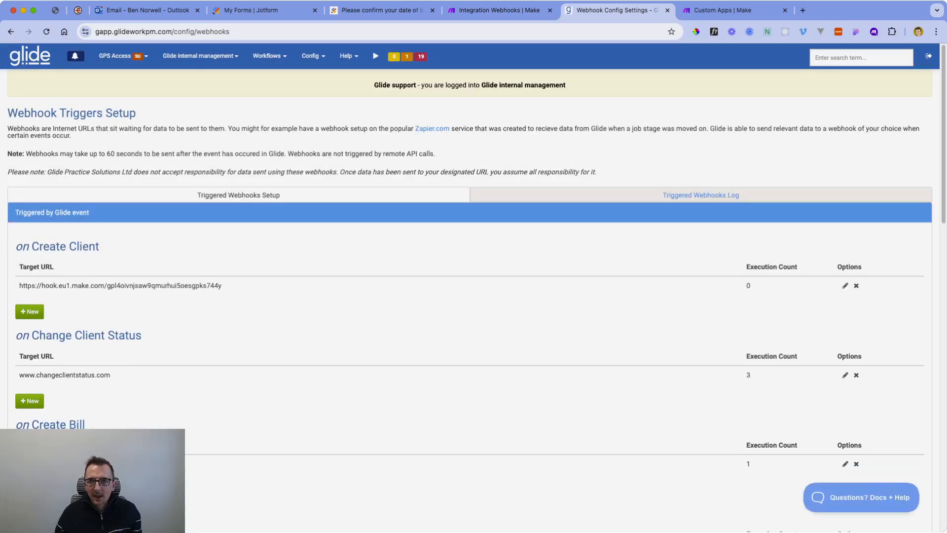
Confirm the webhook trigger settings in Make, then go back to Glide.
click(498, 10)
click(757, 346)
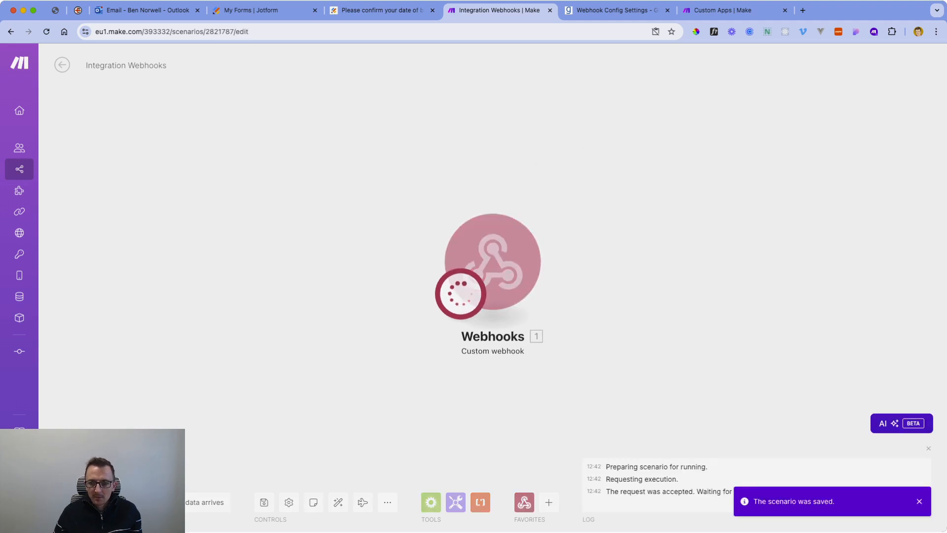
click(616, 11)
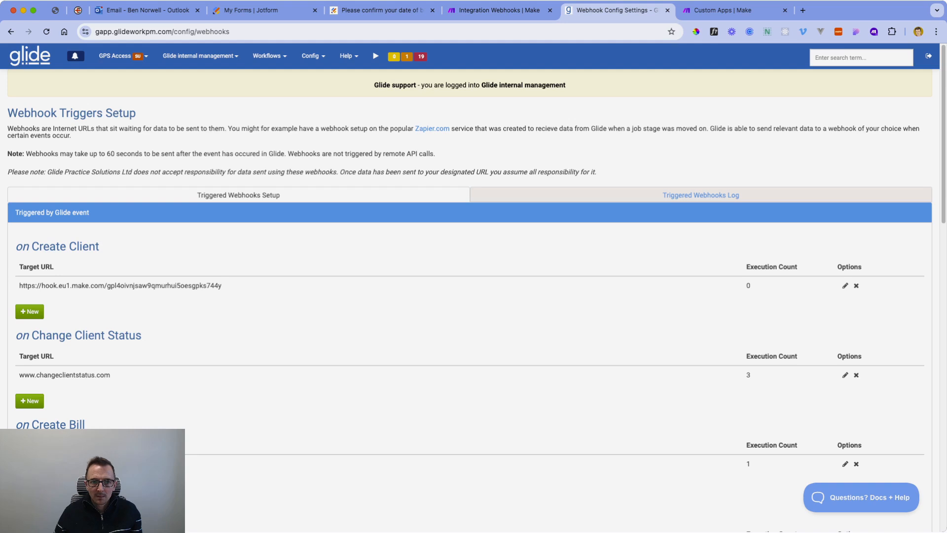
Start a new organisation client in Glide with client type Charity.
click(201, 56)
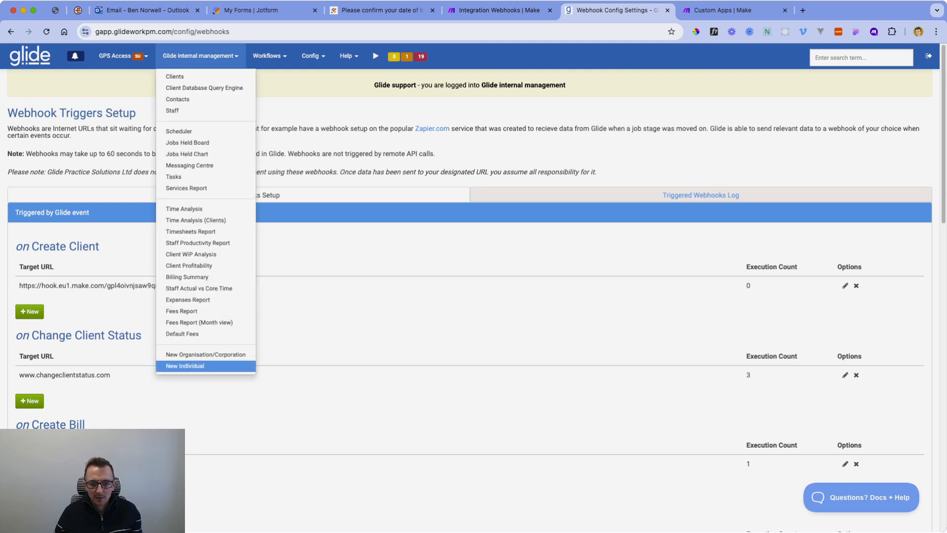
click(206, 354)
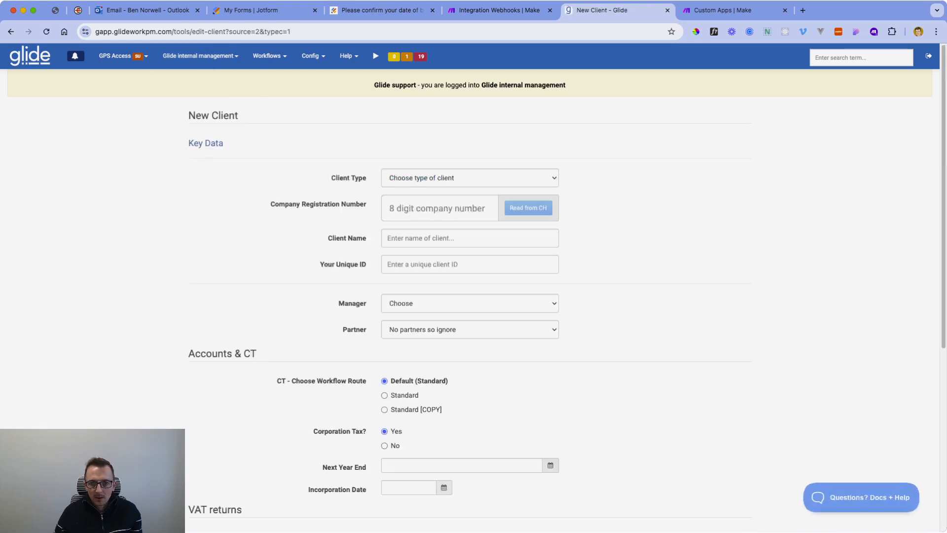
click(436, 186)
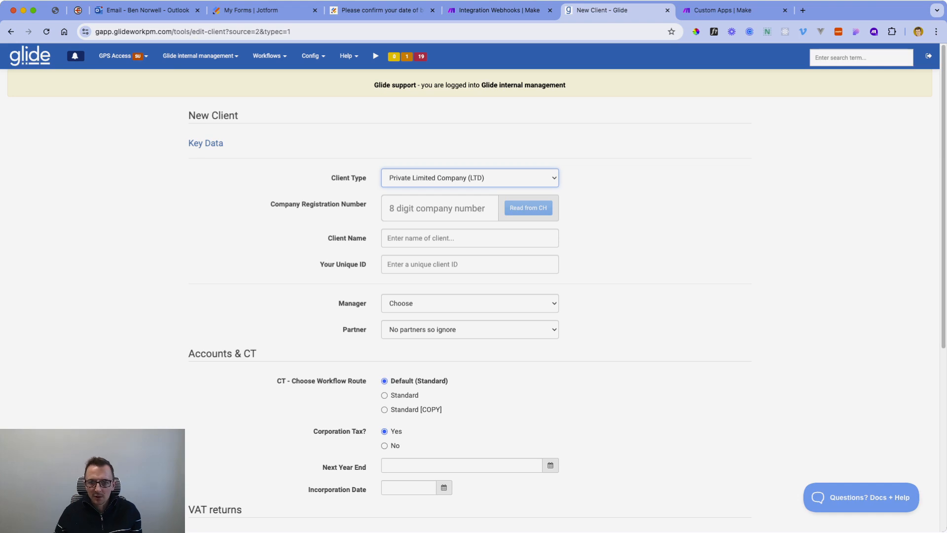
key(c)
Name the client 'My Charity' with unique ID CHAR003, create it, and check Make.
key(Tab)
text(My CHarit)
key(BackSpace)
key(BackSpace)
key(BackSpace)
key(BackSpace)
key(BackSpace)
text(harity)
key(Tab)
text(CHAR003)
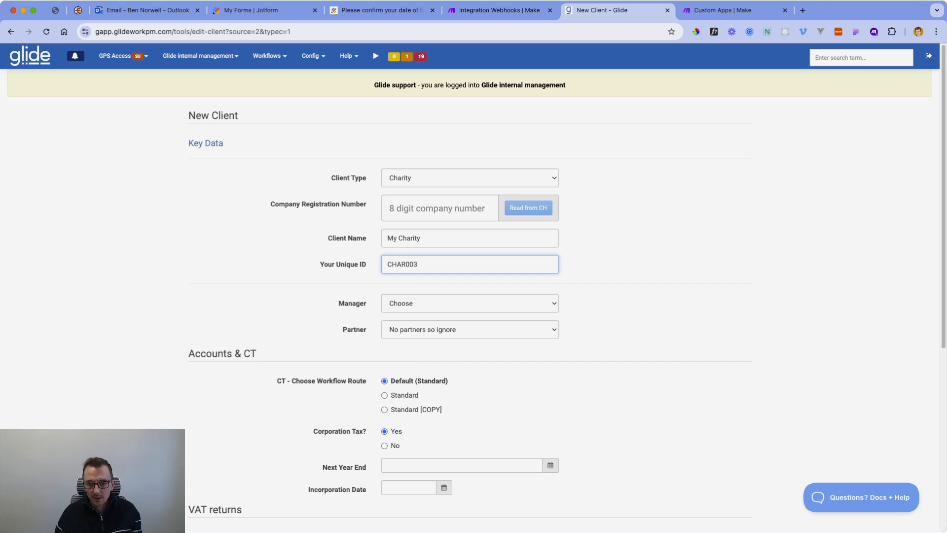
scroll(469, 296, down, 5)
click(406, 471)
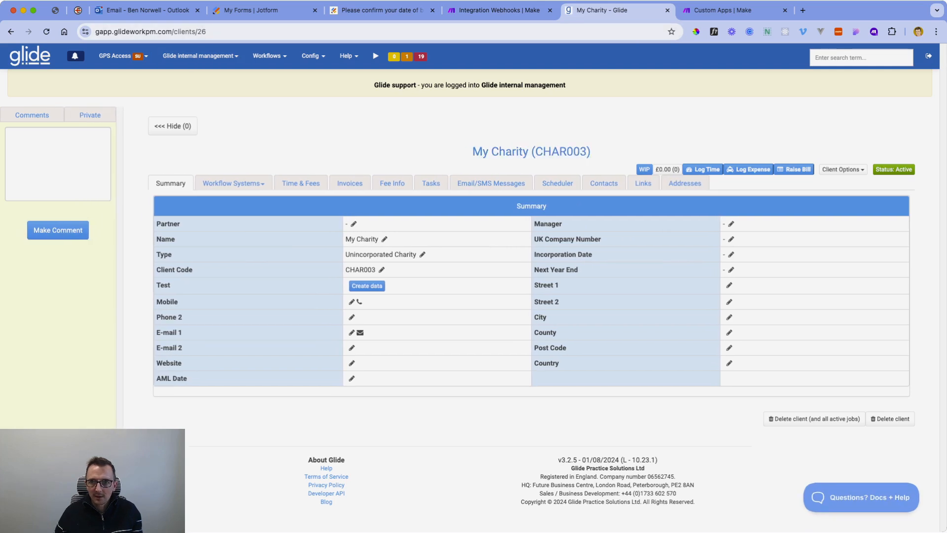
click(498, 10)
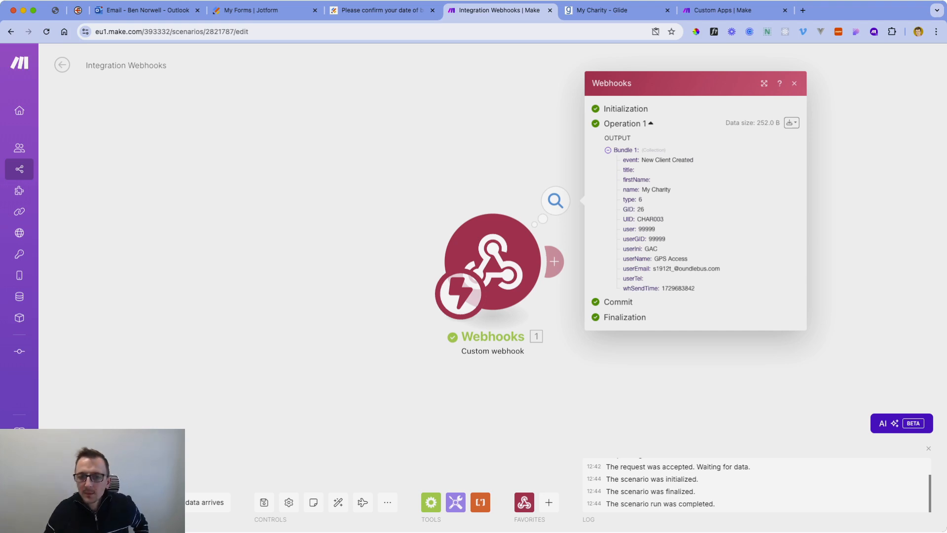
Move the webhook module to the upper left and reopen its bundle, selecting 'GID: 26'.
click(794, 84)
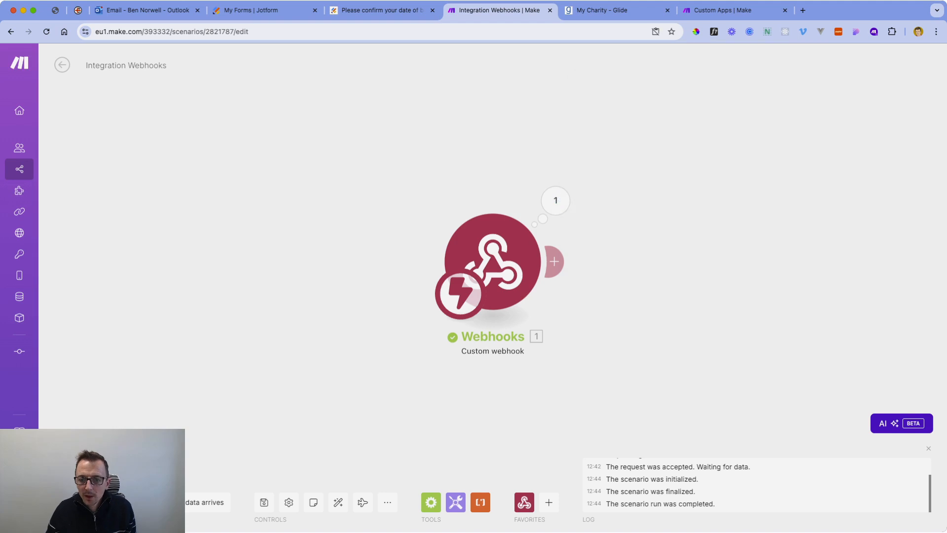
drag(493, 262, 297, 233)
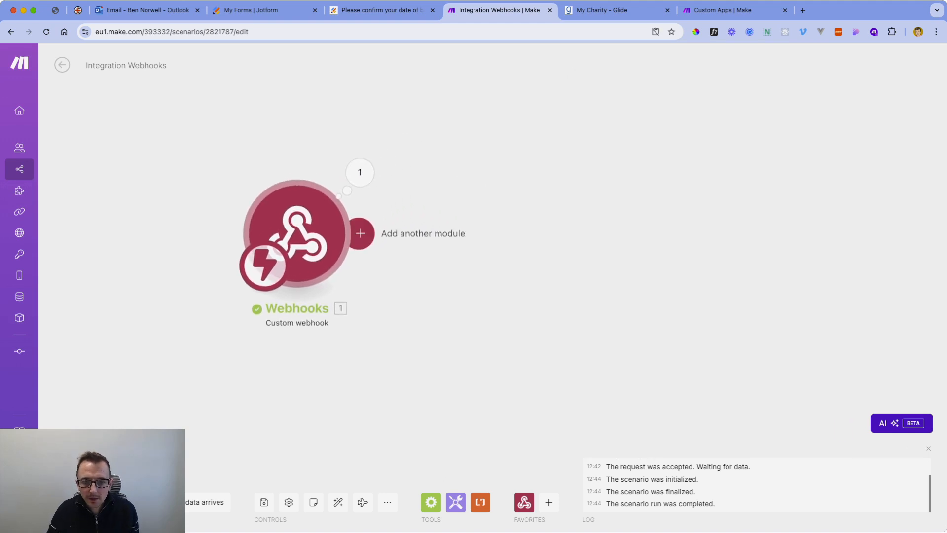
click(359, 172)
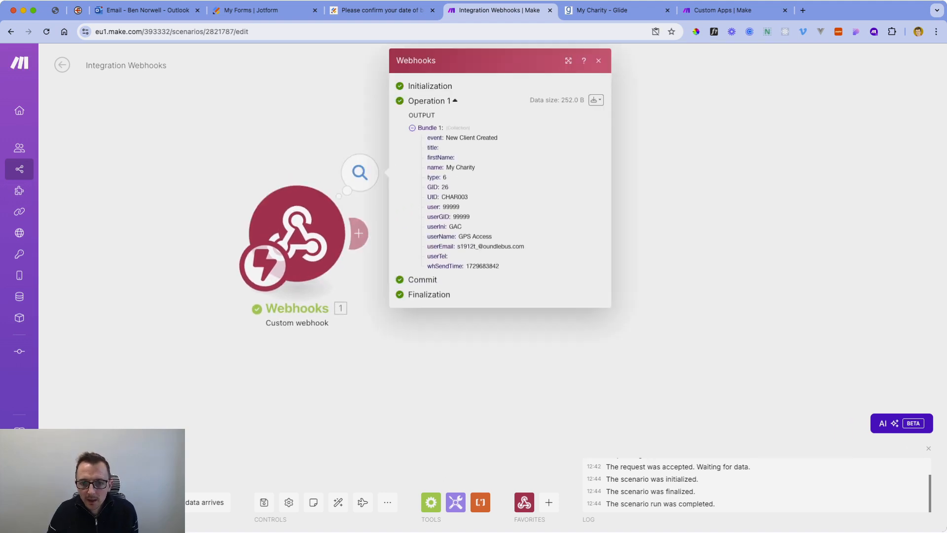
drag(427, 187, 448, 186)
Add an Encryptor AES Encrypt (simple) module after the webhook, found by searching 'encr'.
click(598, 61)
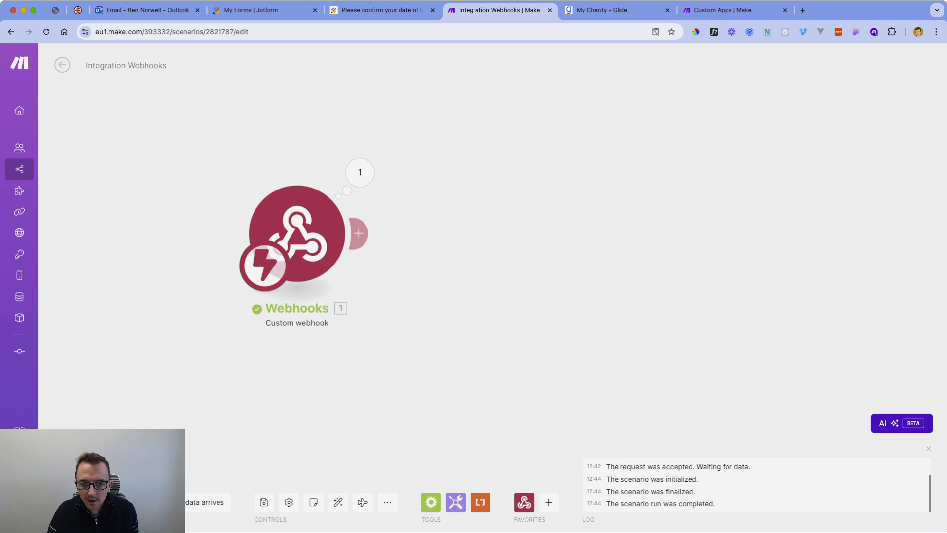
click(358, 233)
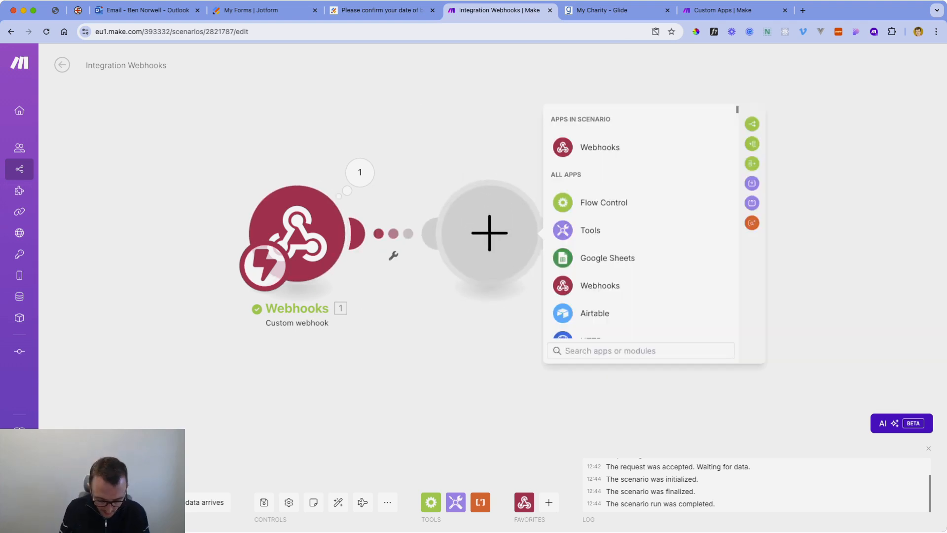
text(encr)
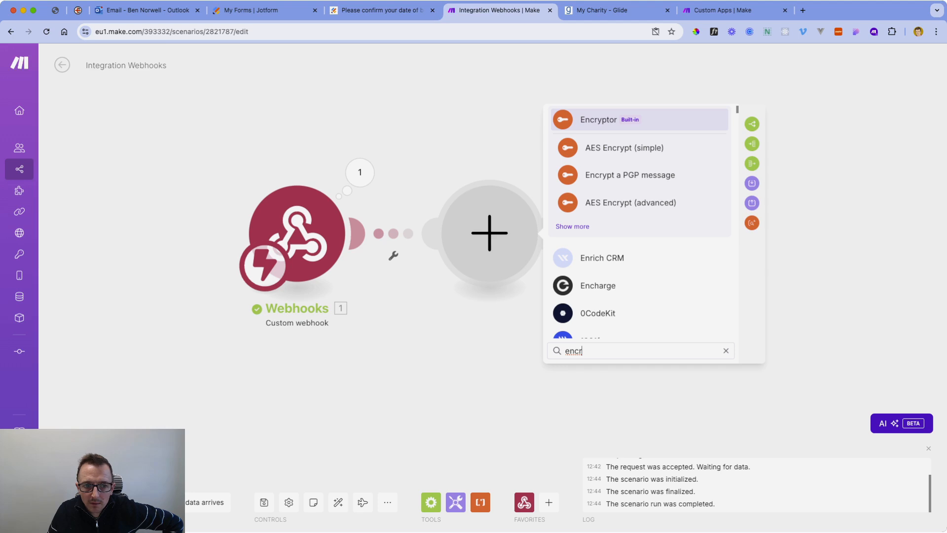
mouse_move(20, 254)
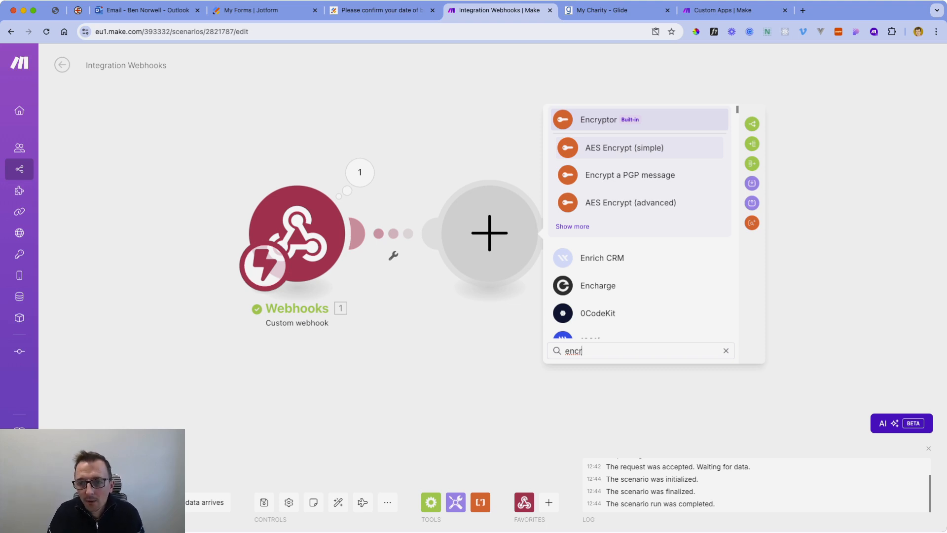
key(Return)
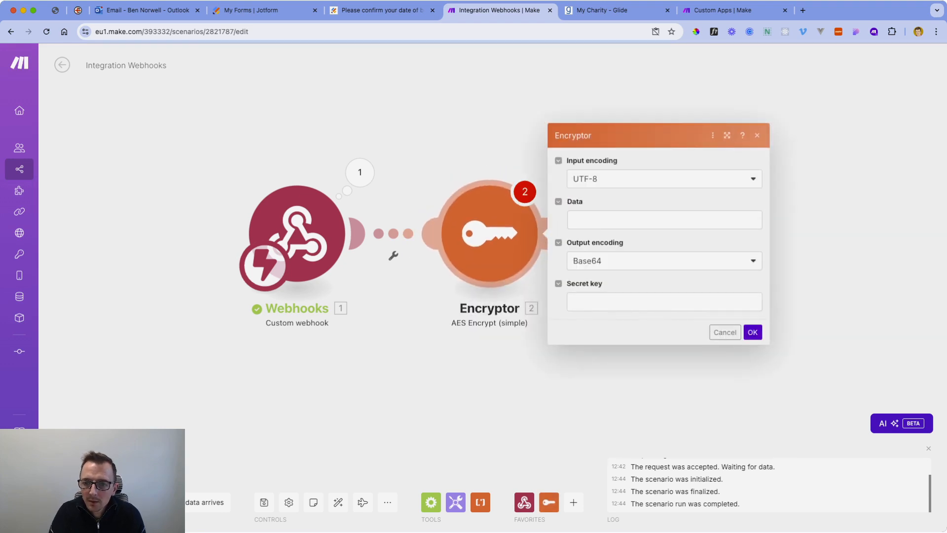
Map the webhook's 1. GID as the data to encrypt, enter the secret key, and save.
click(665, 220)
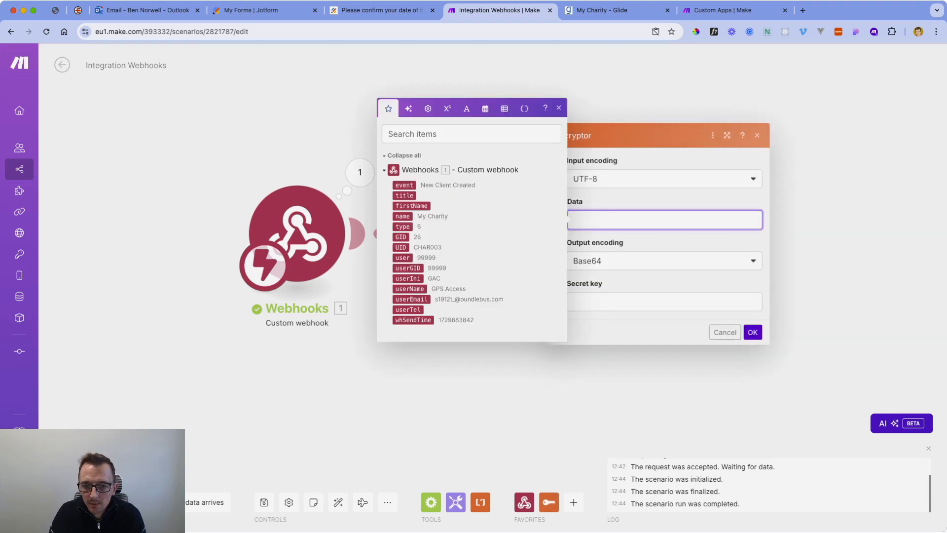
click(400, 237)
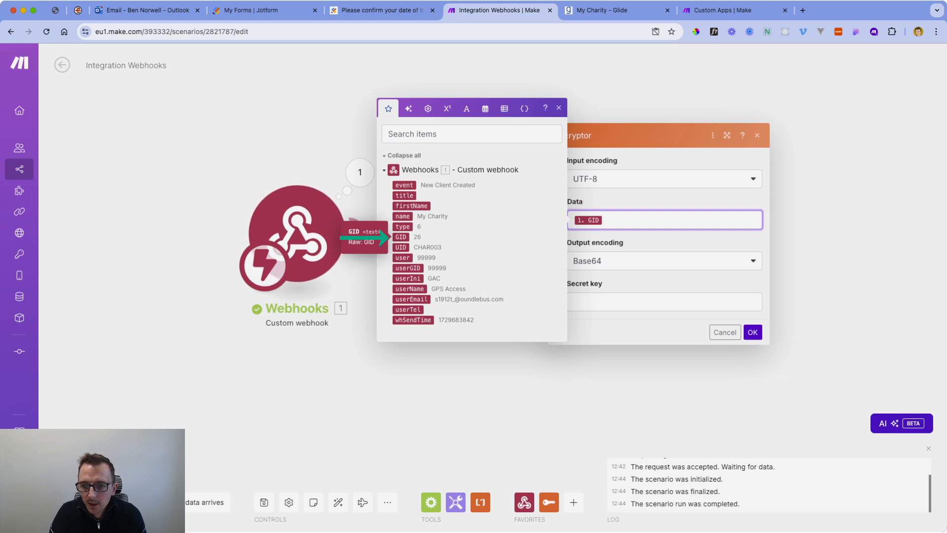
click(592, 301)
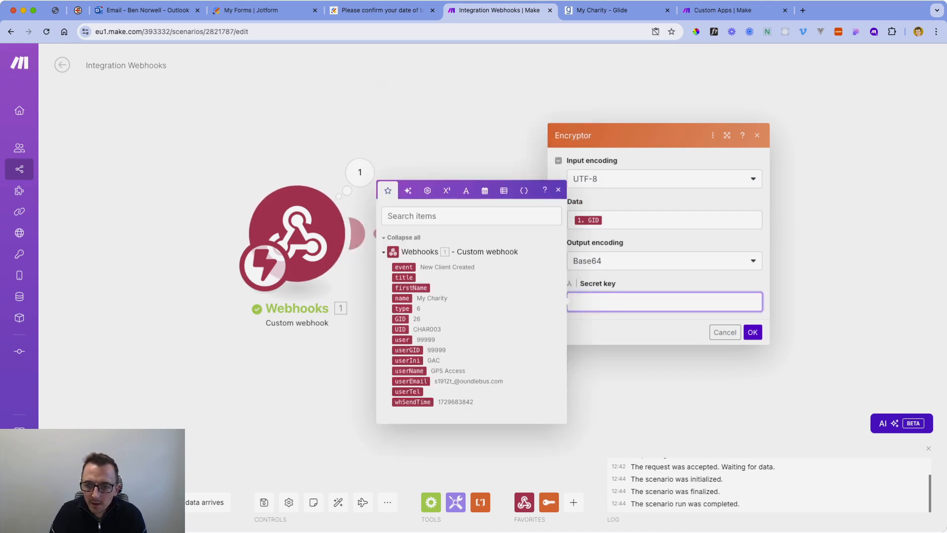
key(Escape)
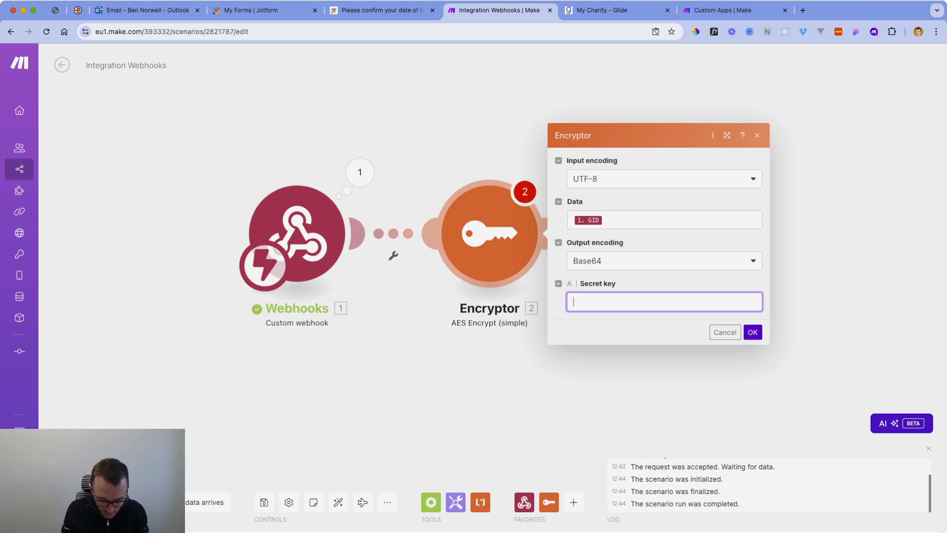
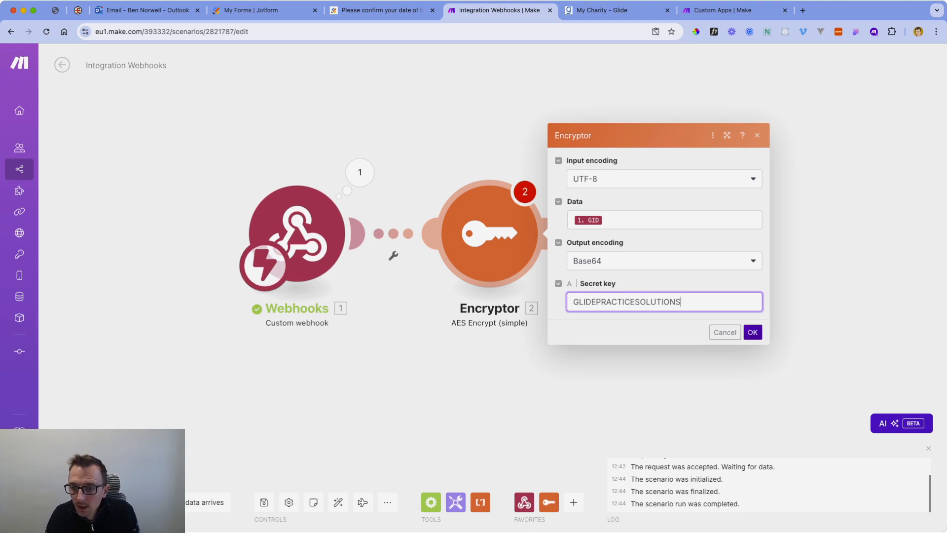
key(Return)
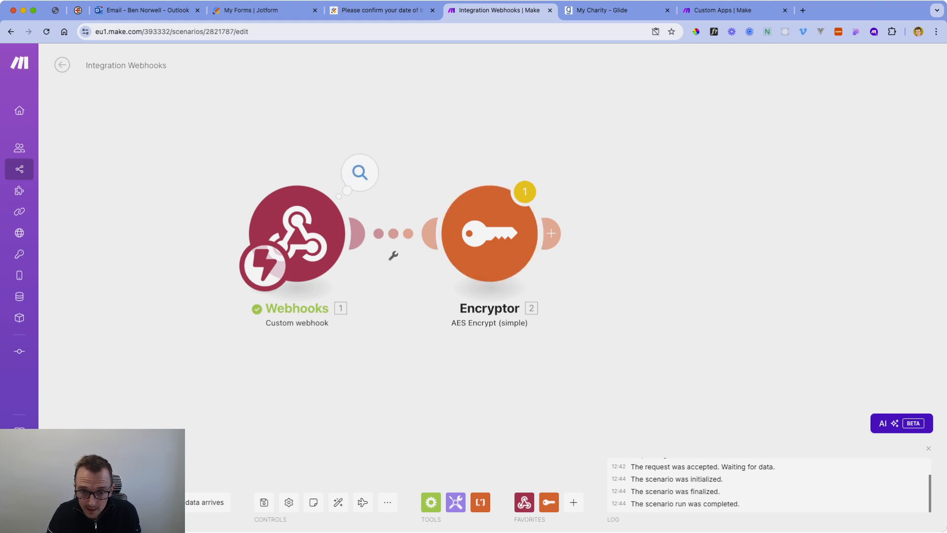
Run only the Encryptor module with test GID 26.
click(359, 172)
click(393, 255)
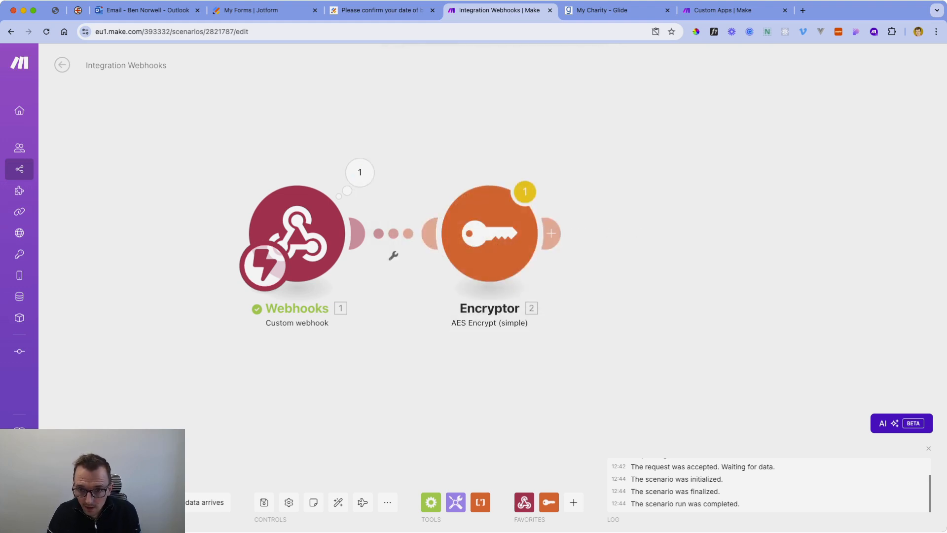
right_click(498, 218)
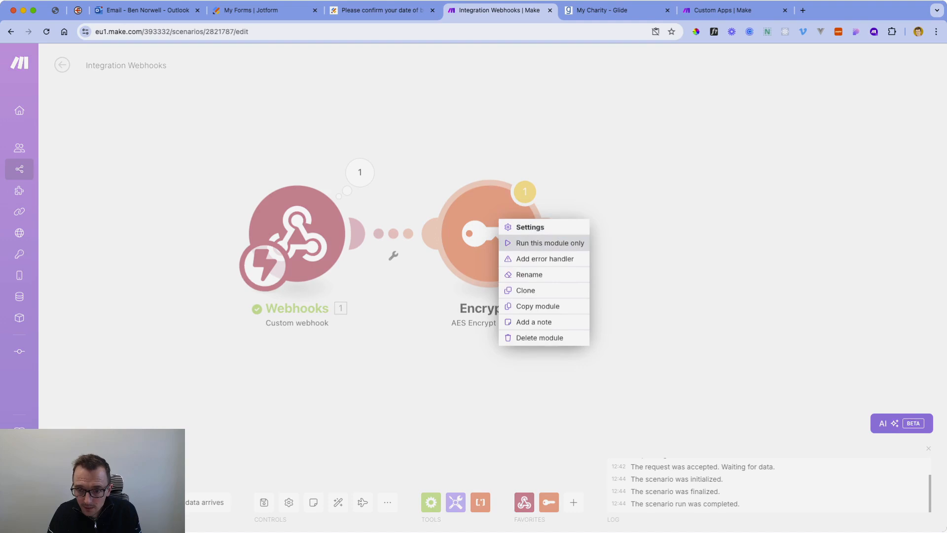
click(543, 242)
click(670, 271)
text(26)
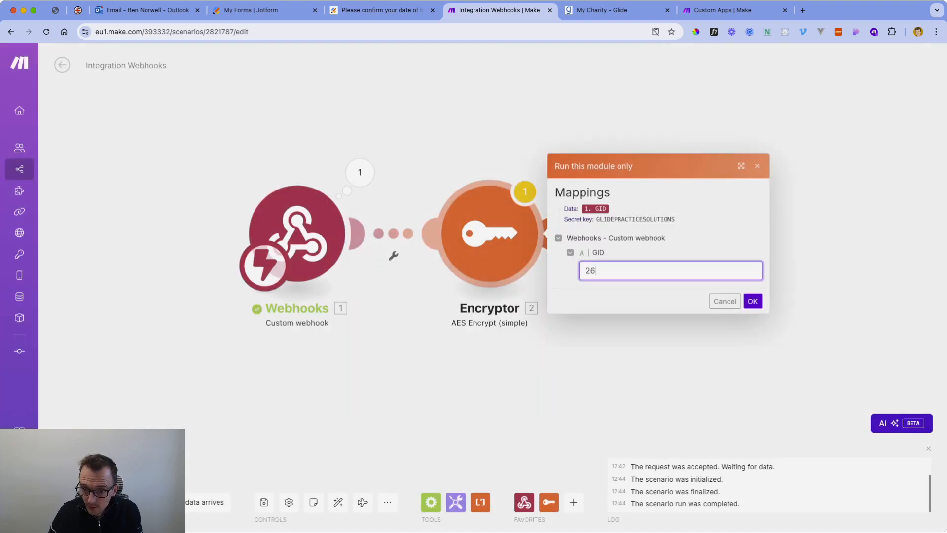
click(753, 301)
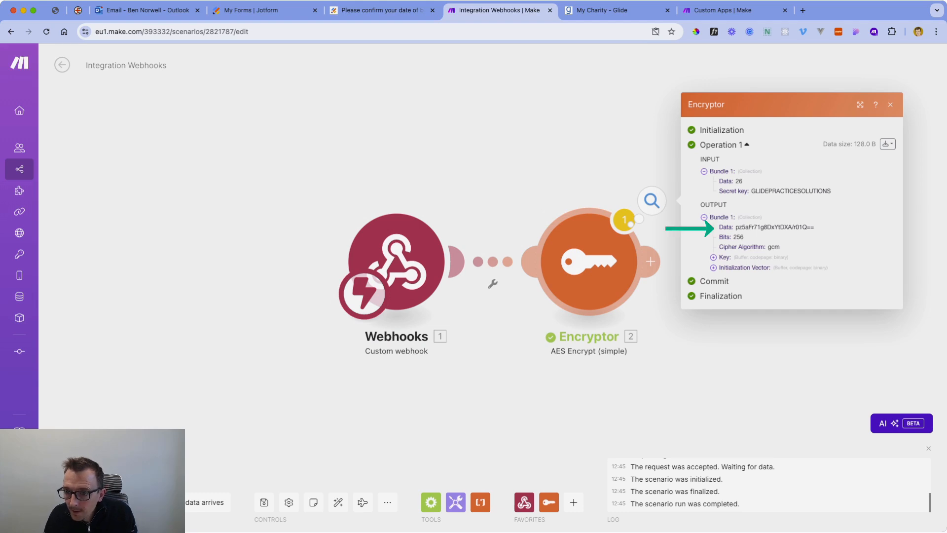
Select the encrypted output Data value, close the output, and shift the canvas left.
drag(736, 227, 814, 227)
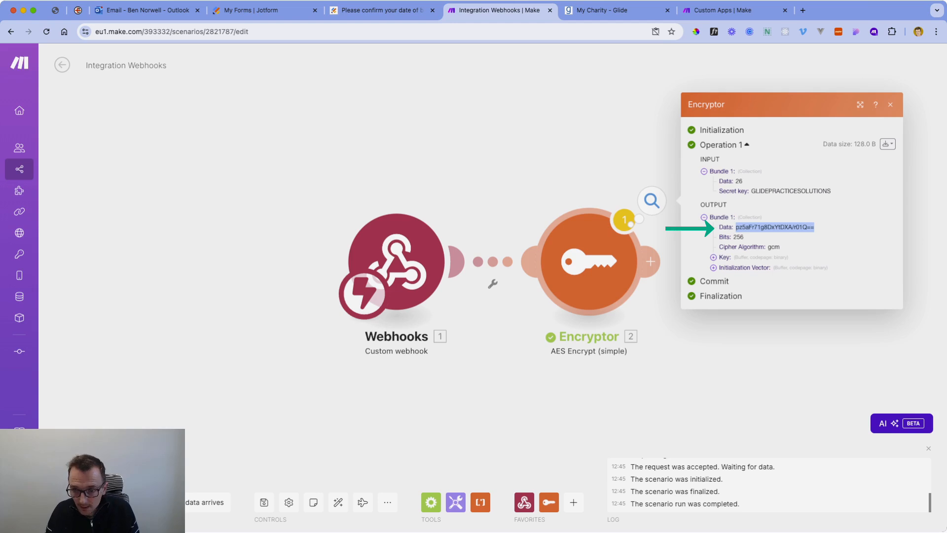
click(654, 316)
scroll(654, 316, down, 3)
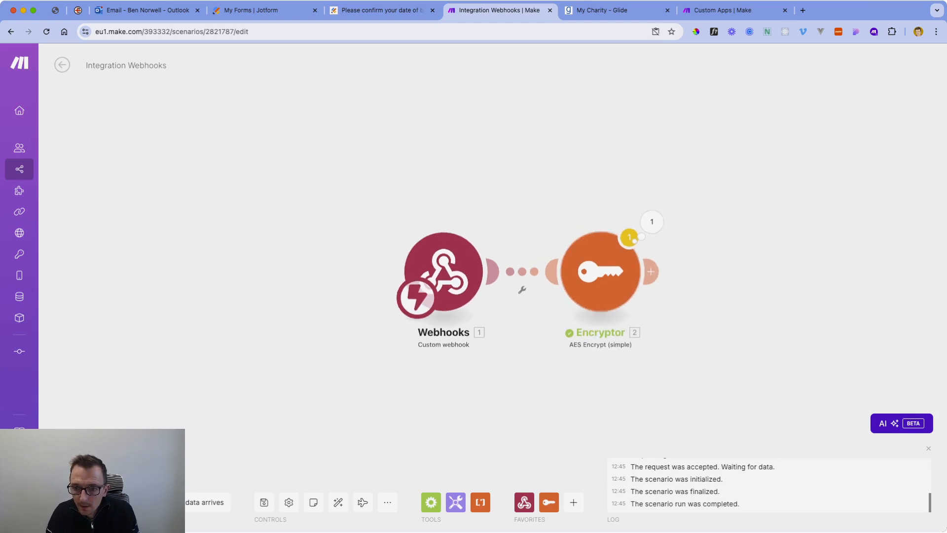
drag(654, 315, 476, 293)
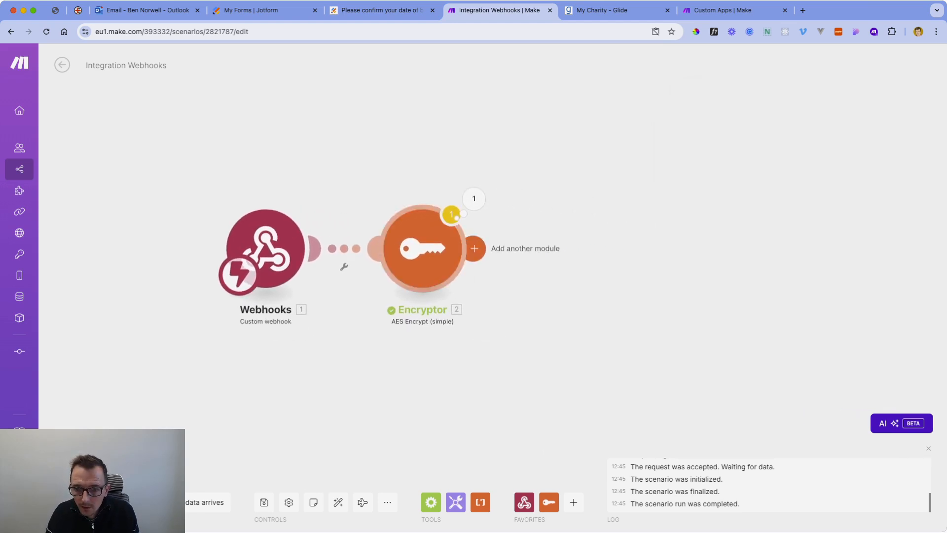
Add a new module after the Encryptor listing all Glide modules, then switch to the My Charity Glide tab.
click(474, 248)
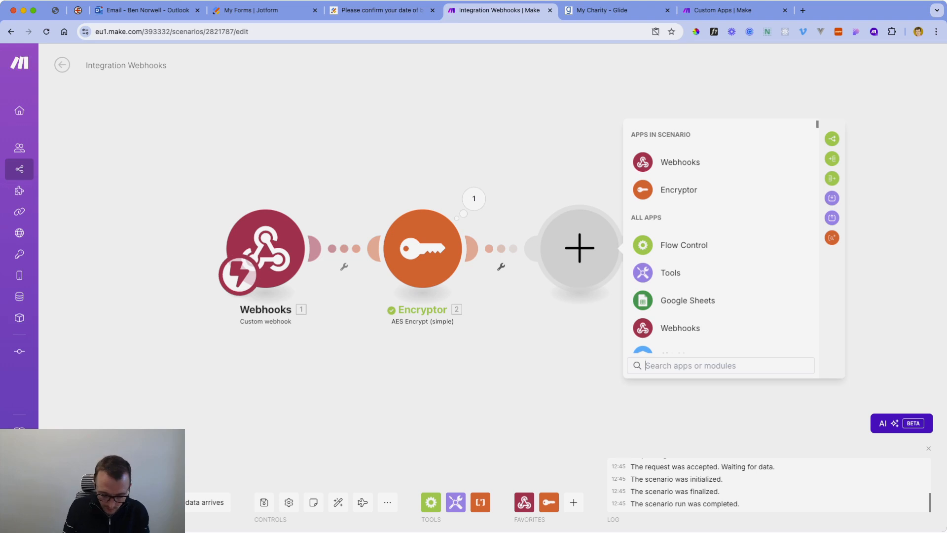
text(glide)
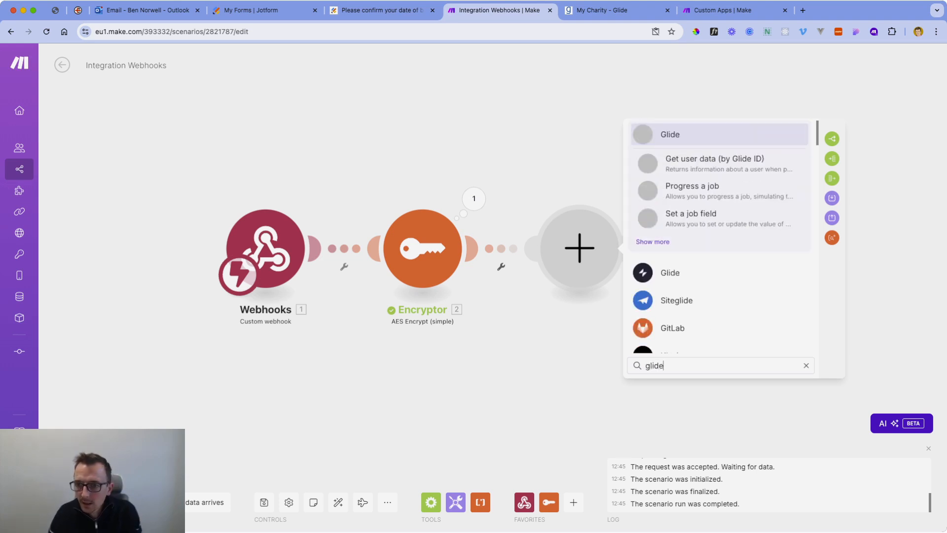
click(653, 242)
scroll(656, 245, down, 2)
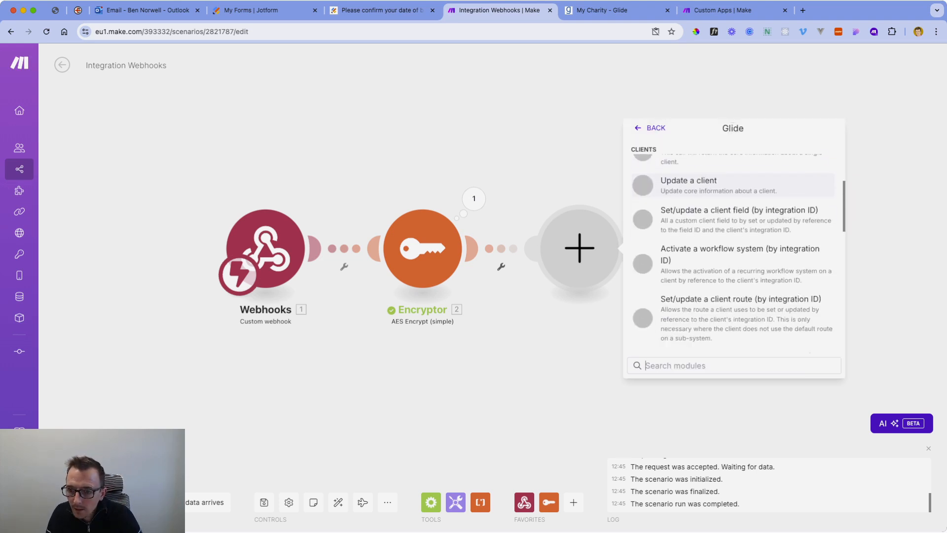
key(ctrl+Tab)
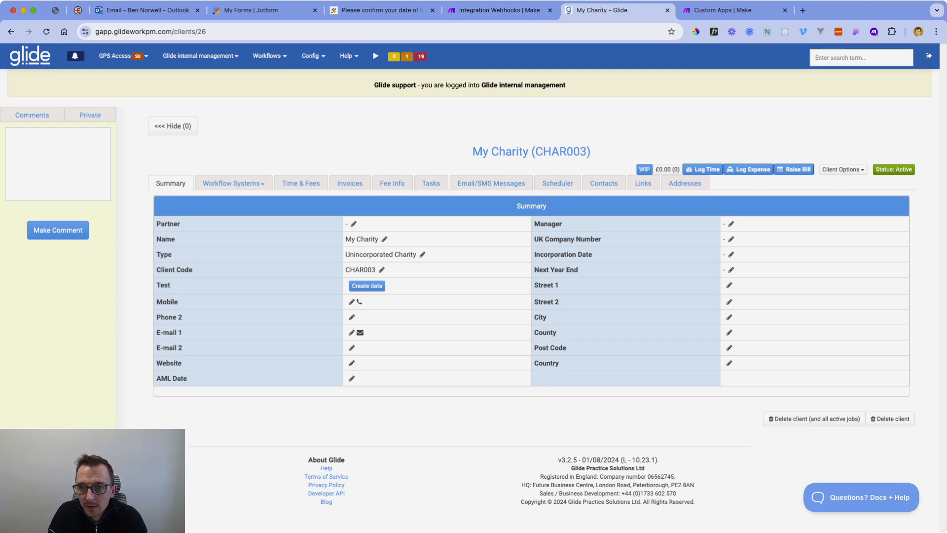
In a duplicated tab, create a Text (Long) client field MakeFormIdentifier with display order 2000.
key(alt+shift+d)
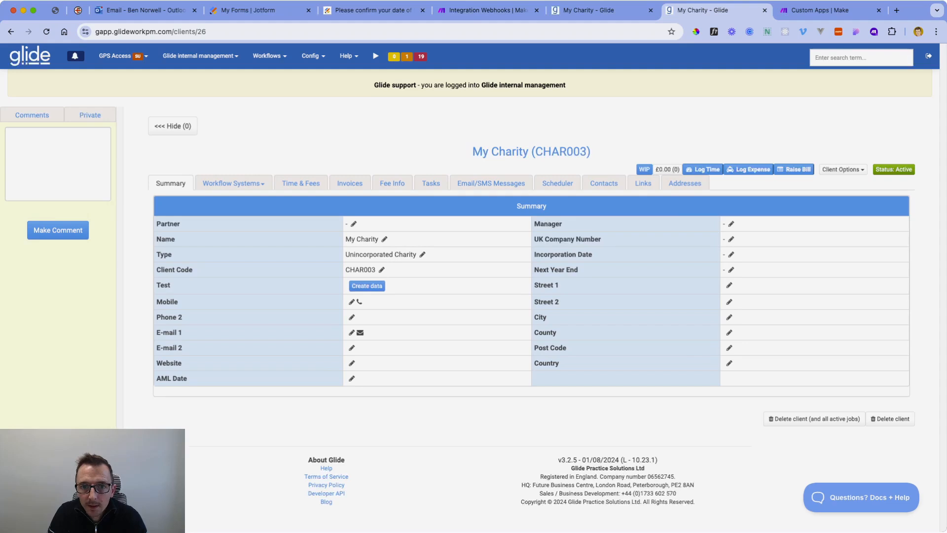
click(313, 55)
click(321, 221)
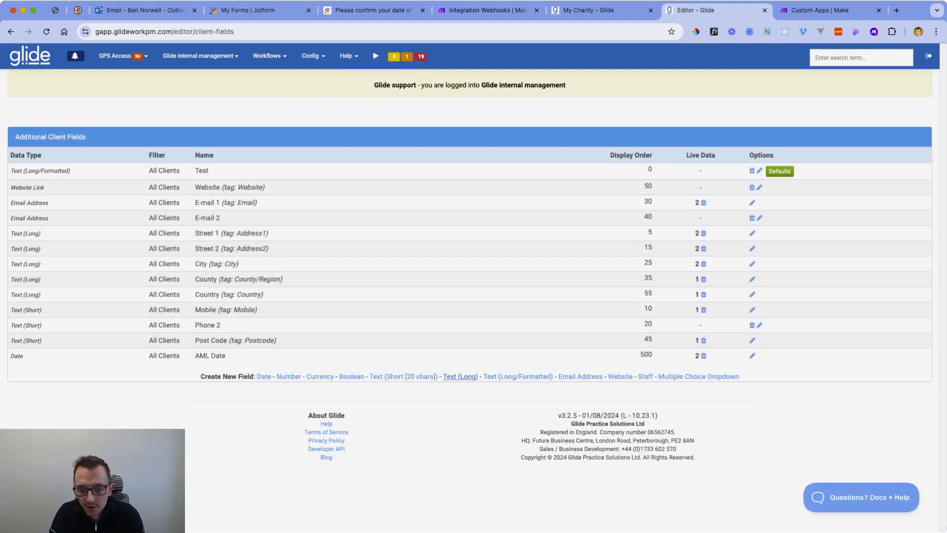
click(460, 377)
double_click(430, 110)
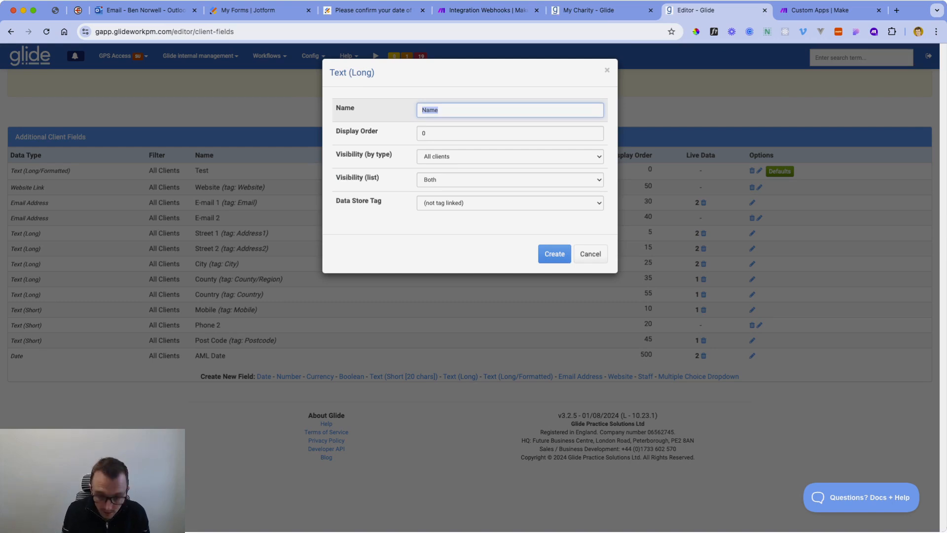
text(Mak)
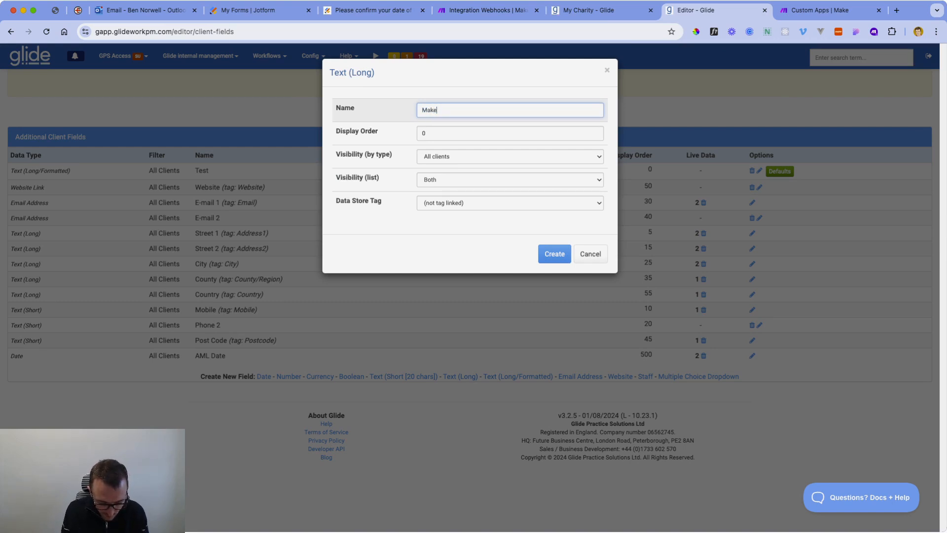
text(eFormIdentifier)
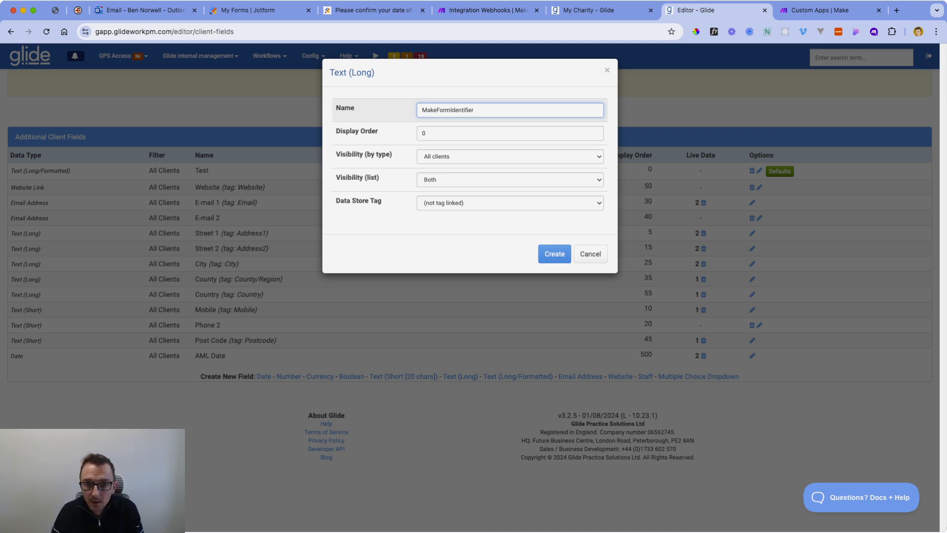
text(2000)
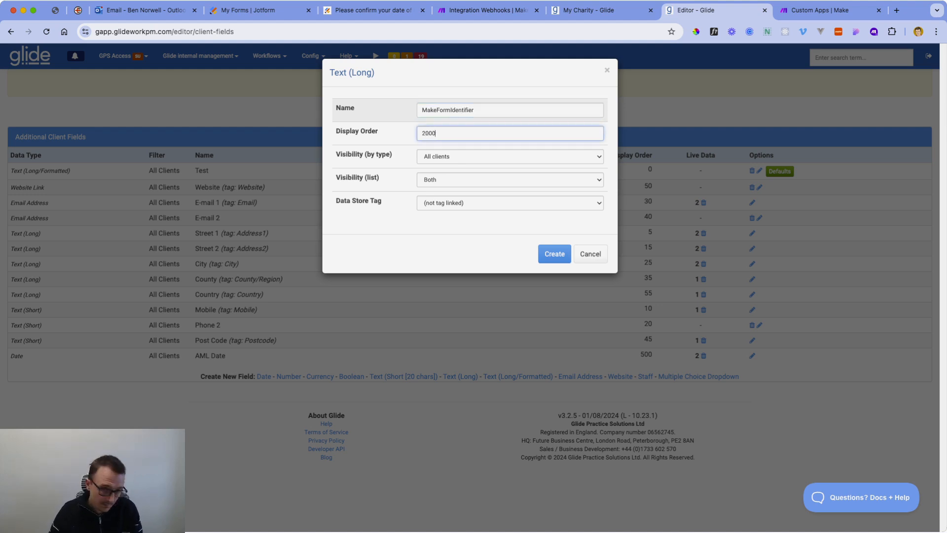
key(Return)
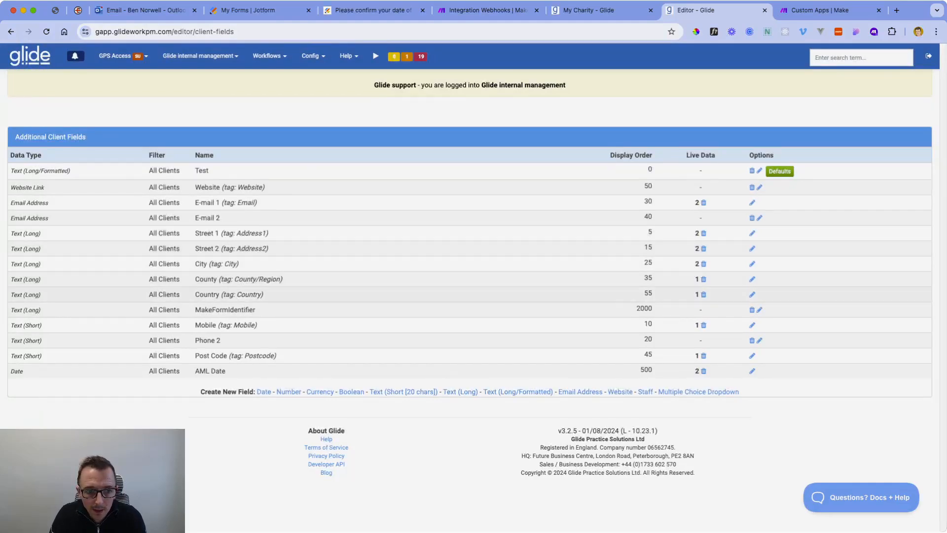
Find MakeFormIdentifier's database code 738, then reload My Charity's client page.
click(310, 56)
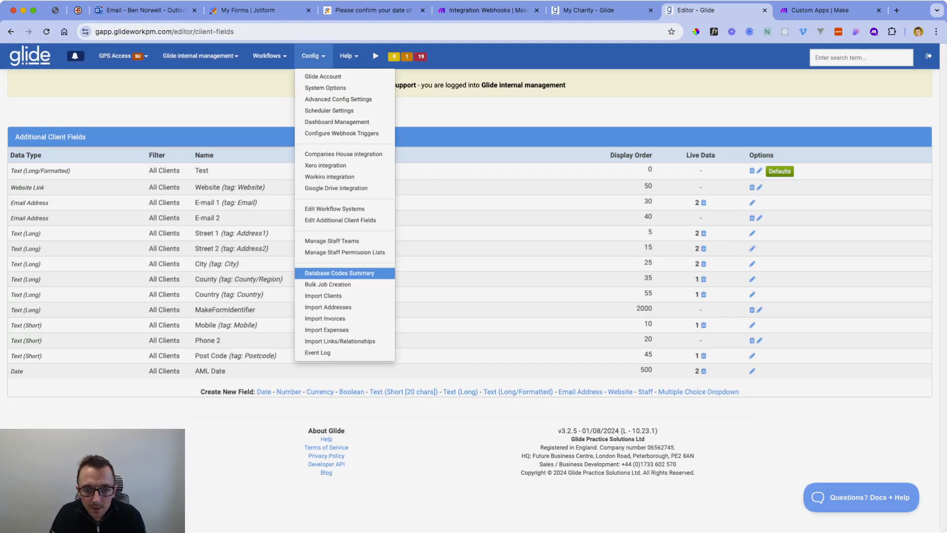
click(335, 272)
scroll(469, 300, down, 1)
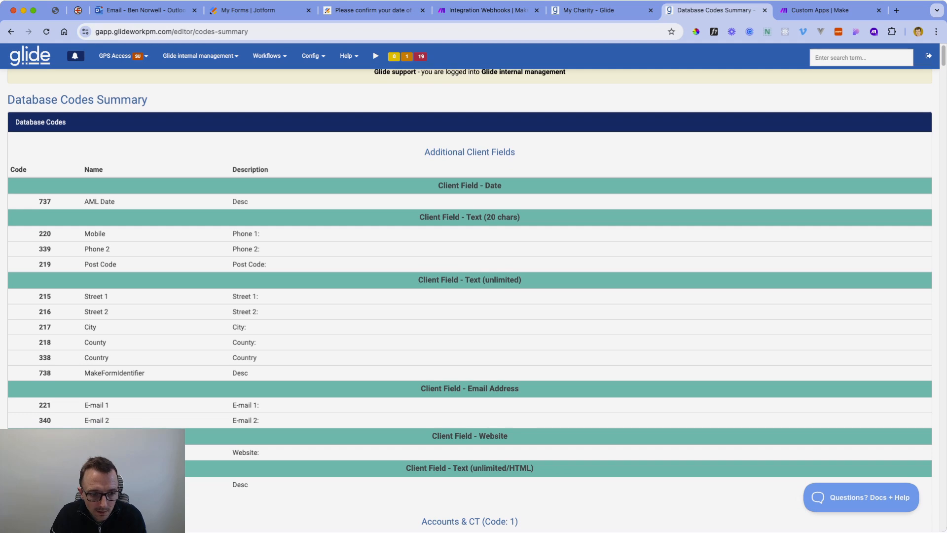
double_click(45, 373)
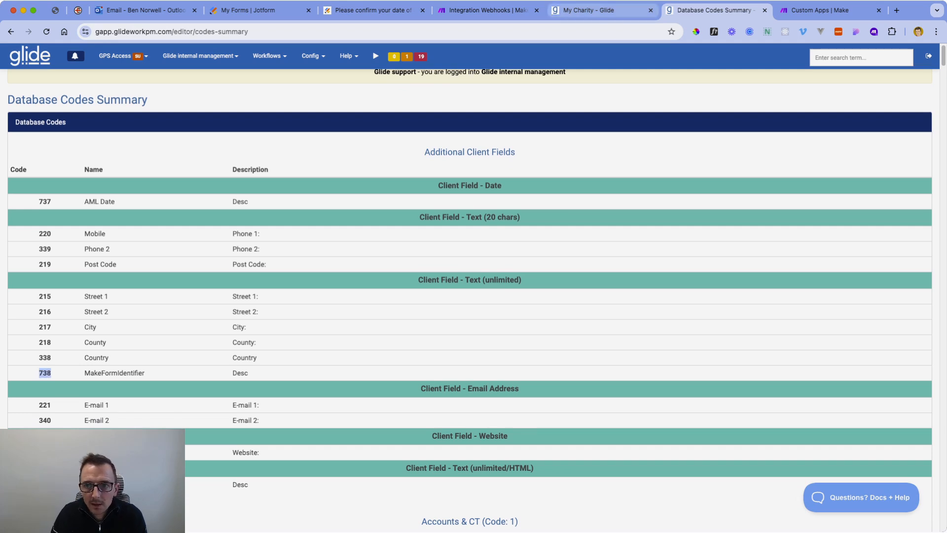
click(589, 11)
click(46, 32)
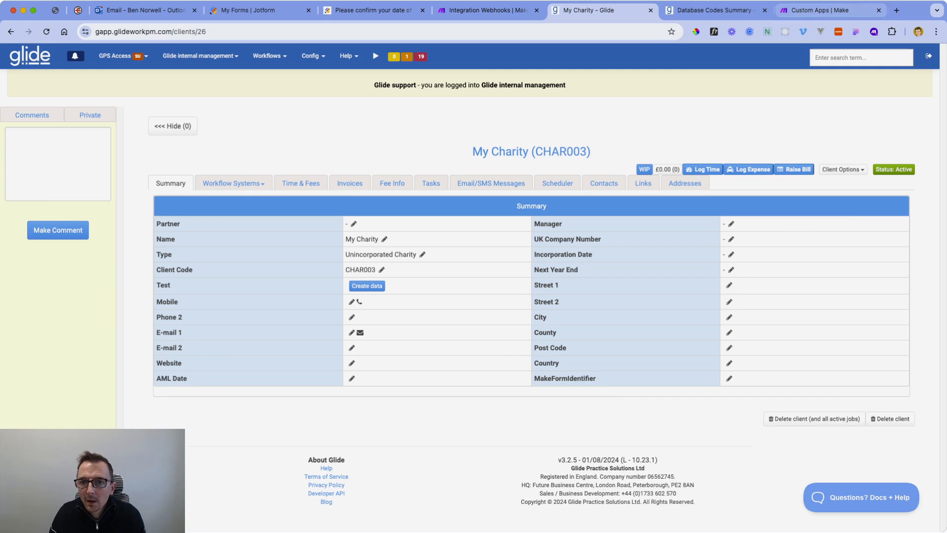
click(488, 10)
Add Glide's 'Set/update a client field' module with 1. GID mapped as the client ID.
scroll(732, 247, down, 3)
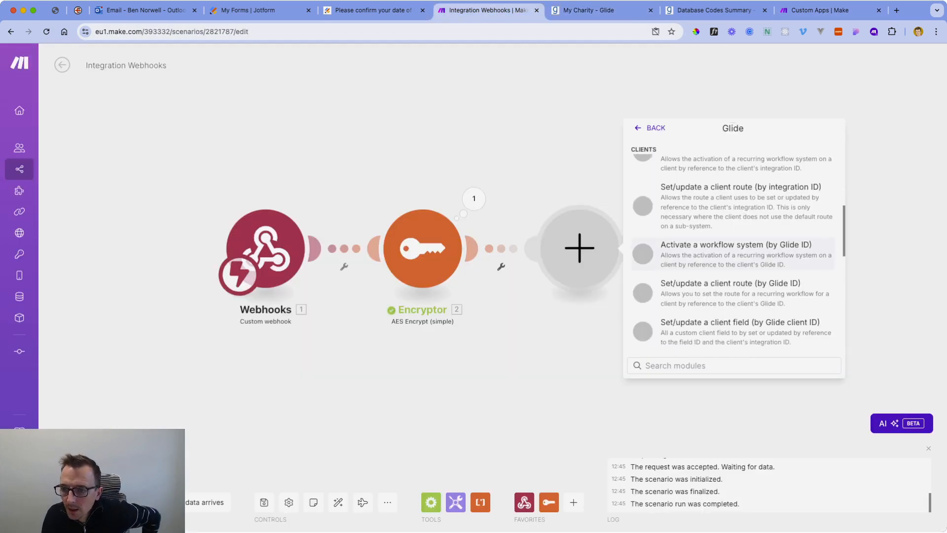
scroll(732, 192, down, 1)
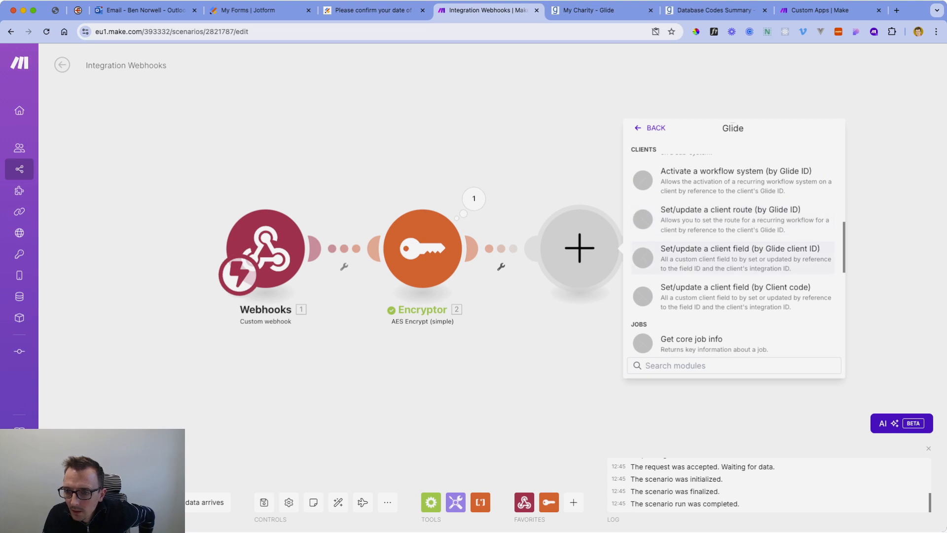
click(739, 257)
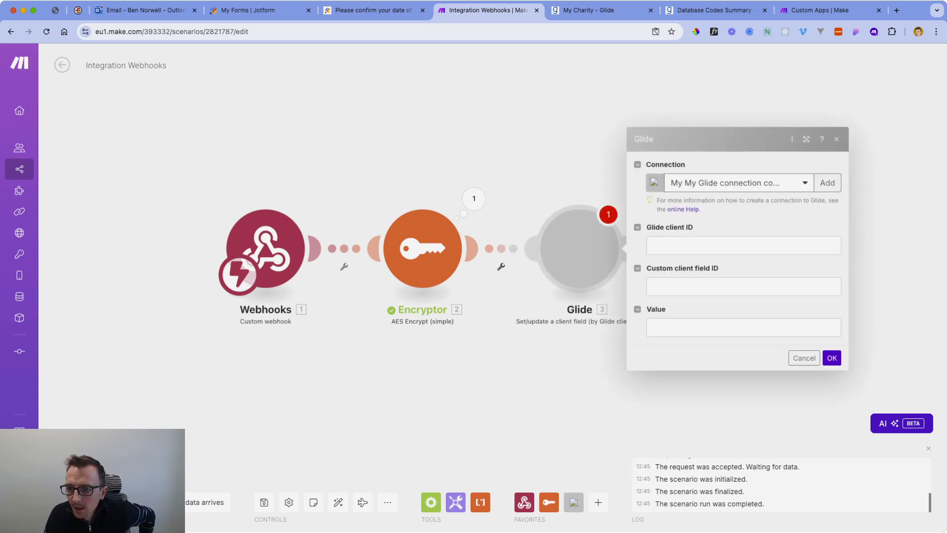
click(743, 246)
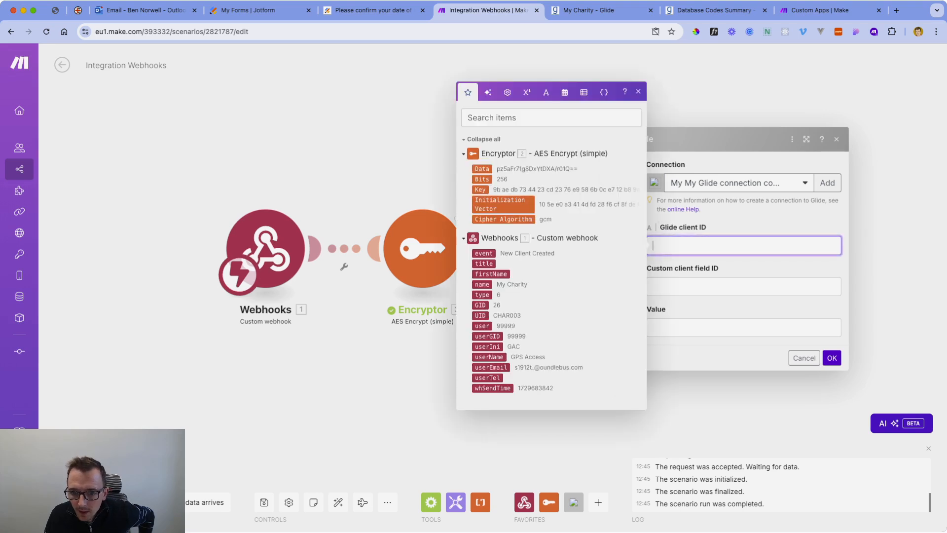
click(480, 305)
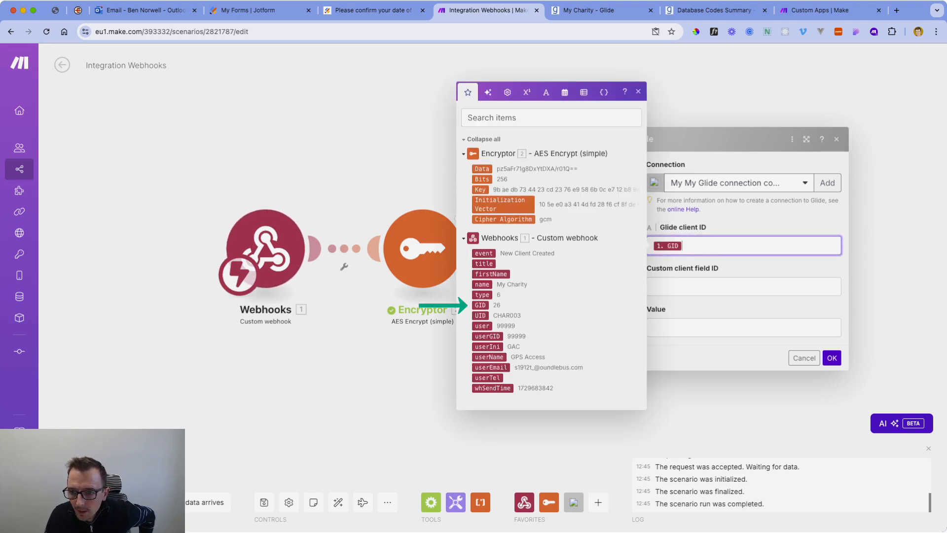
key(Escape)
Set custom field ID 738 with the encrypted 2. Data as its value, and save.
click(743, 287)
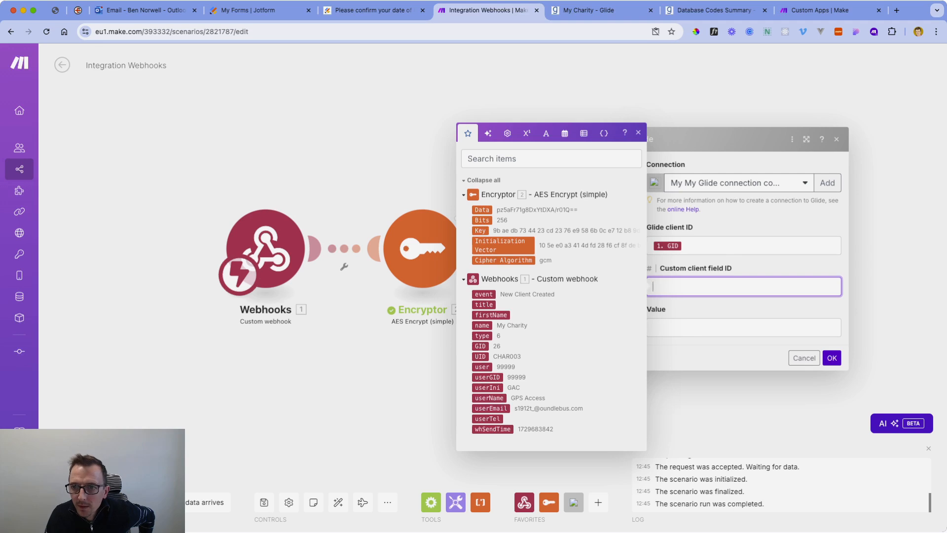
click(714, 10)
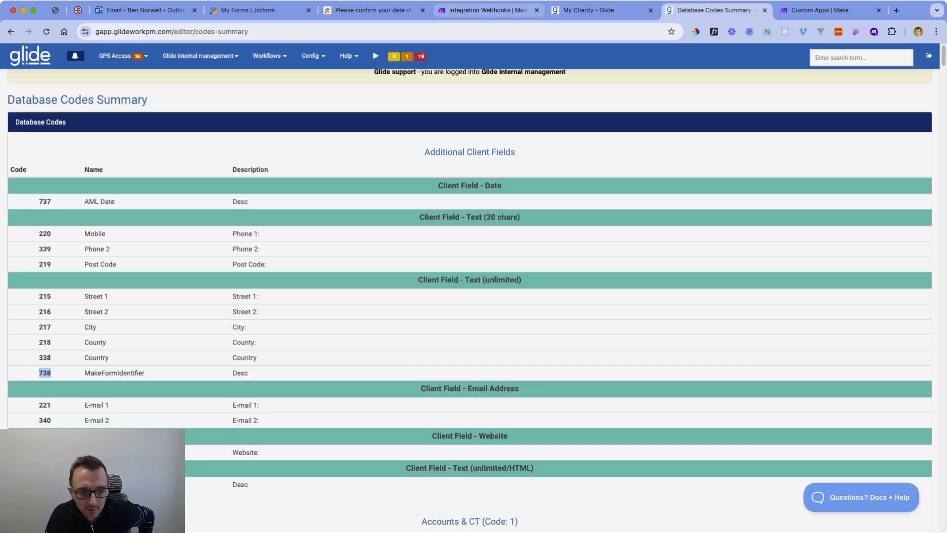
click(487, 11)
text(7)
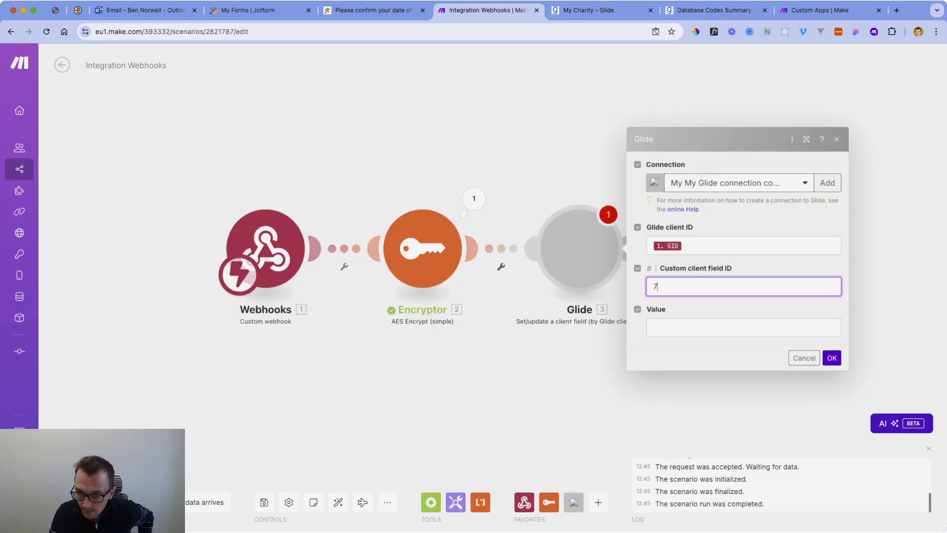
text(38)
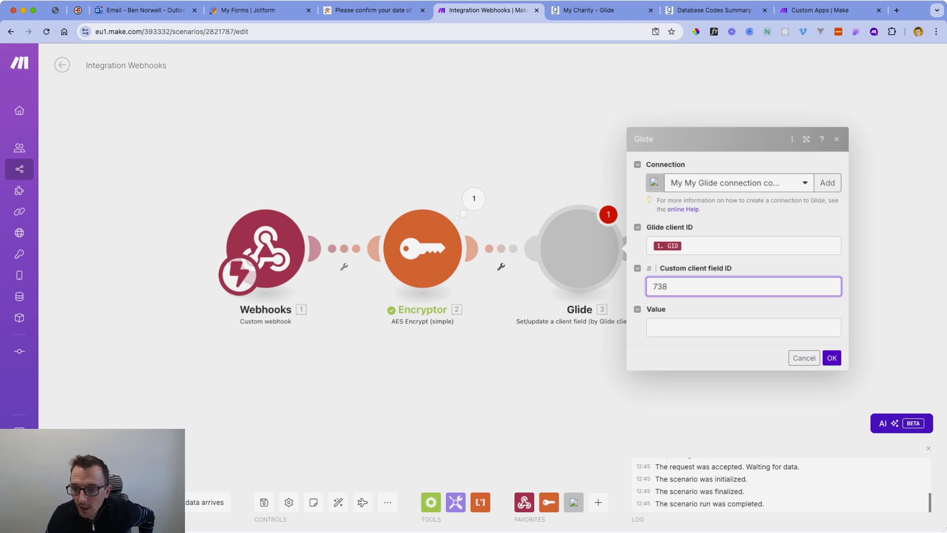
click(744, 327)
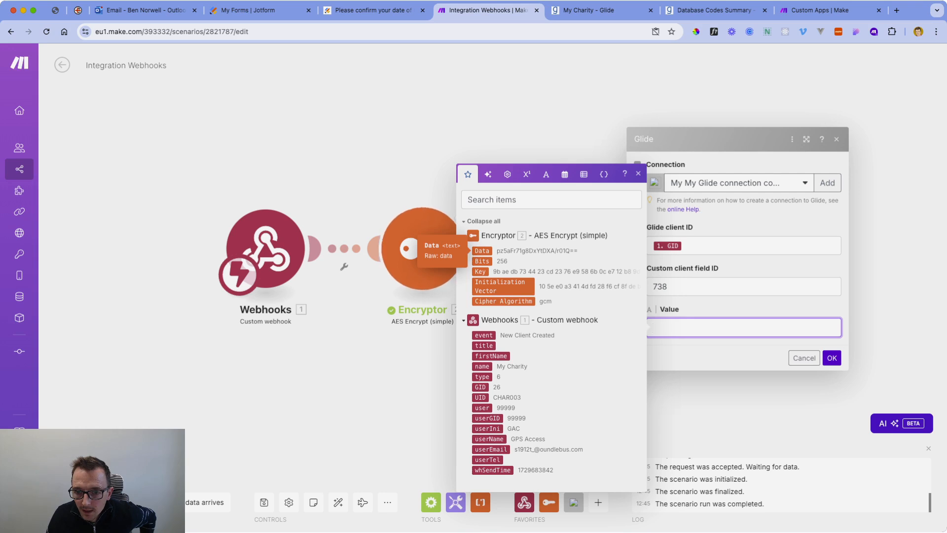
click(481, 251)
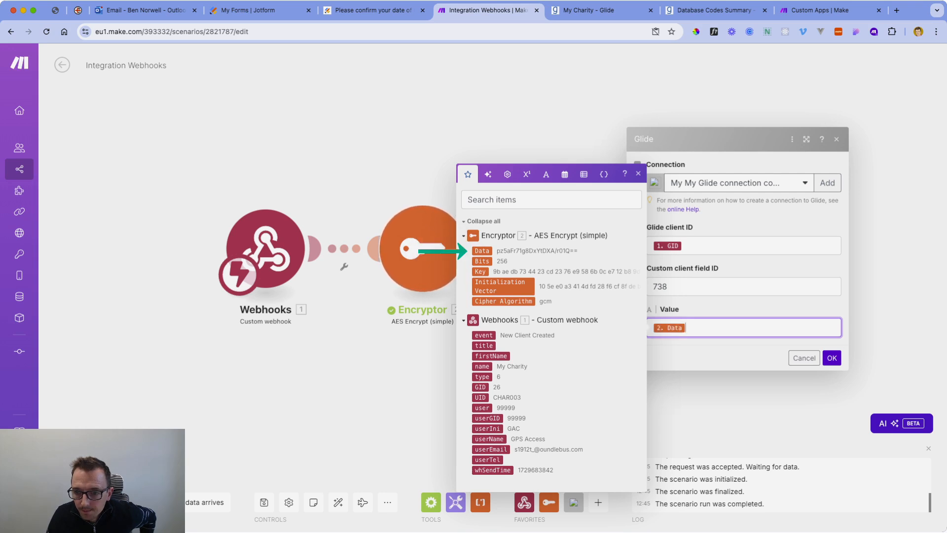
click(832, 358)
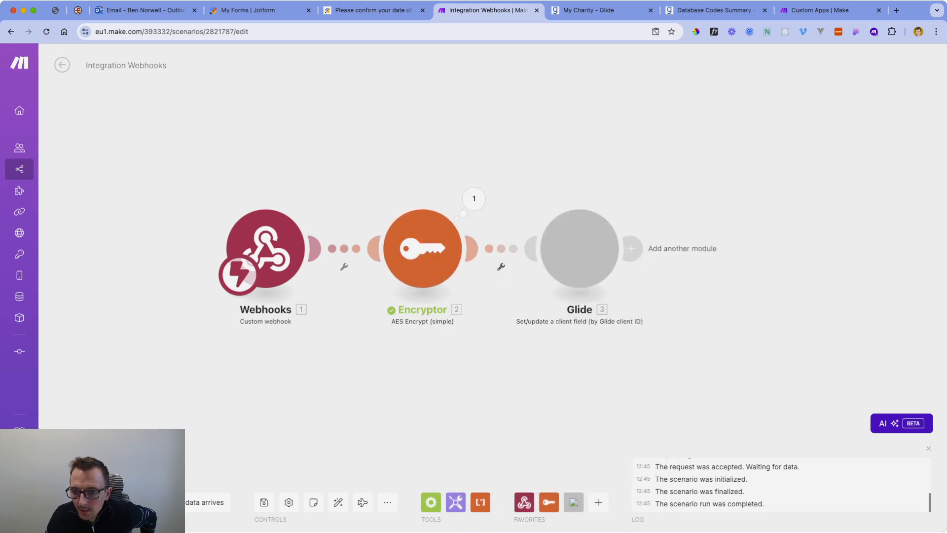
Run the Glide module alone with GID 26 and the Encryptor's encrypted Data output as Data.
right_click(585, 241)
click(632, 265)
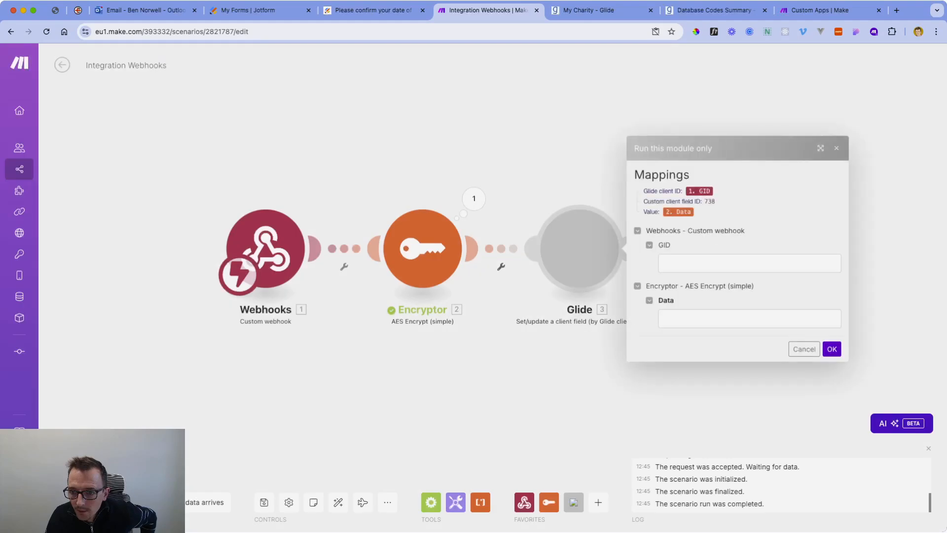
click(701, 263)
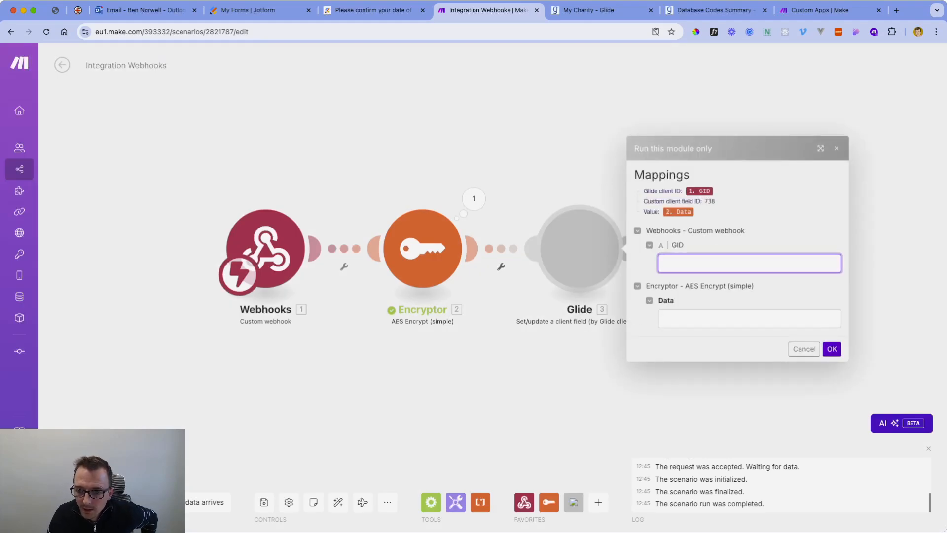
text(26)
click(473, 198)
drag(553, 225, 631, 225)
key(ctrl+c)
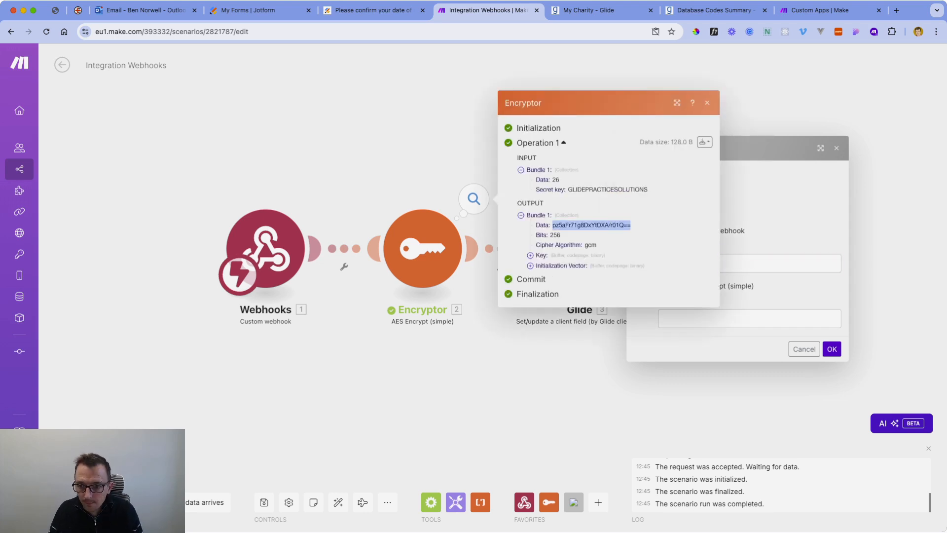
click(749, 319)
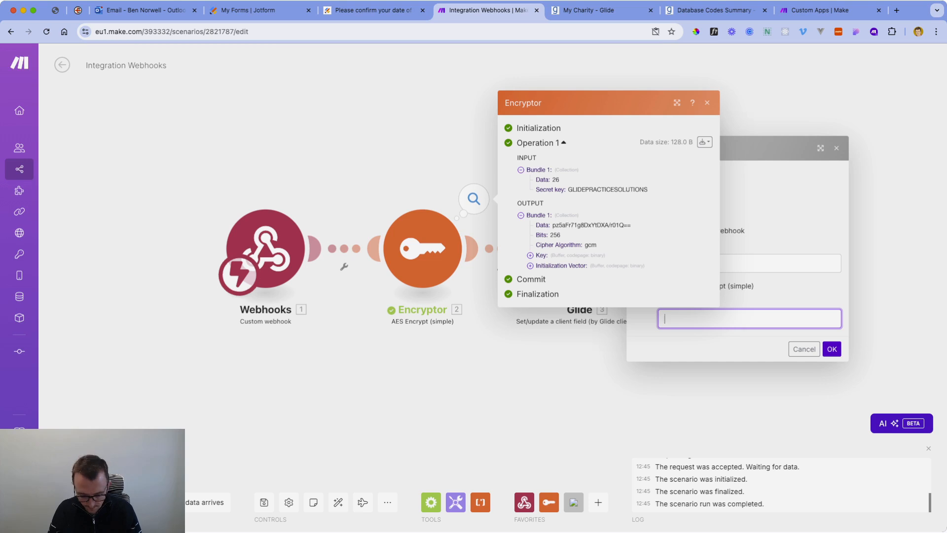
key(ctrl+v)
click(832, 349)
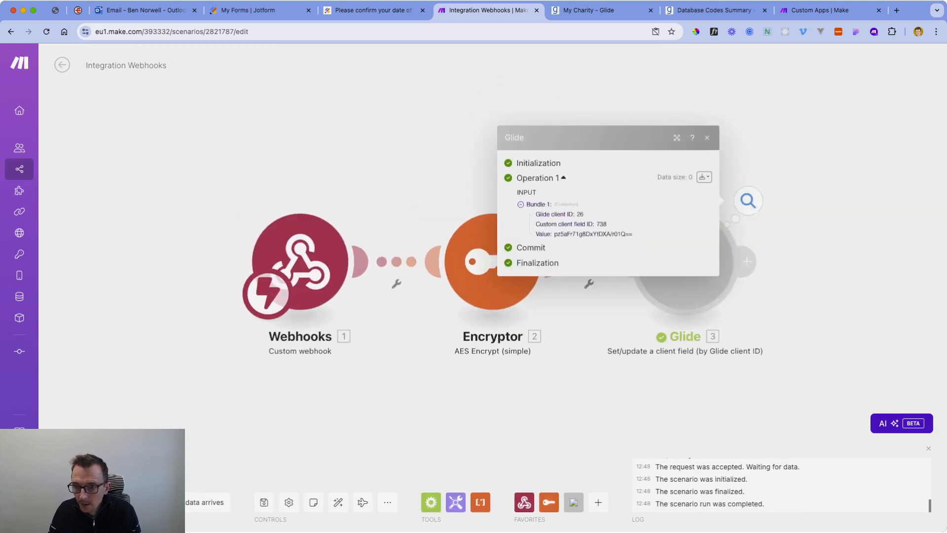
Reload the My Charity client page in Glide to check the new MakeFormIdentifier value.
click(611, 10)
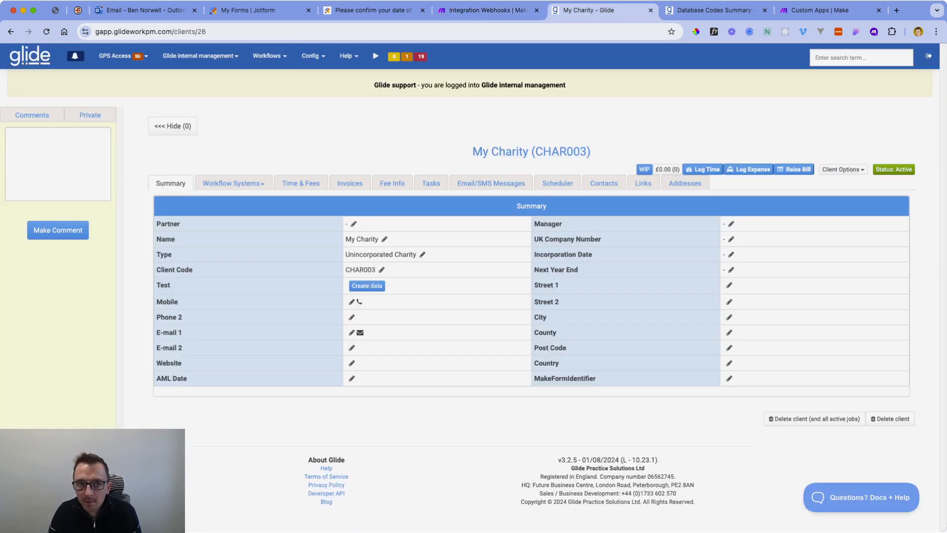
click(47, 31)
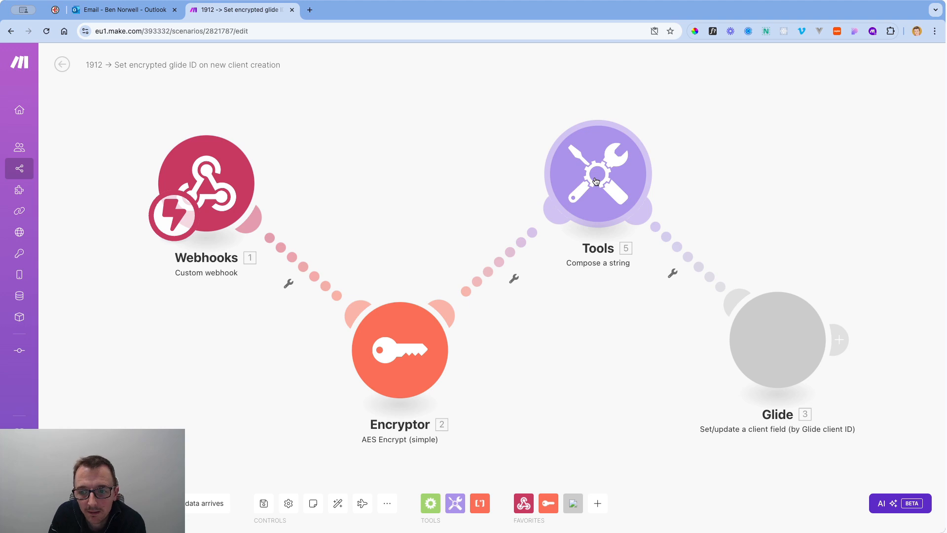
click(577, 205)
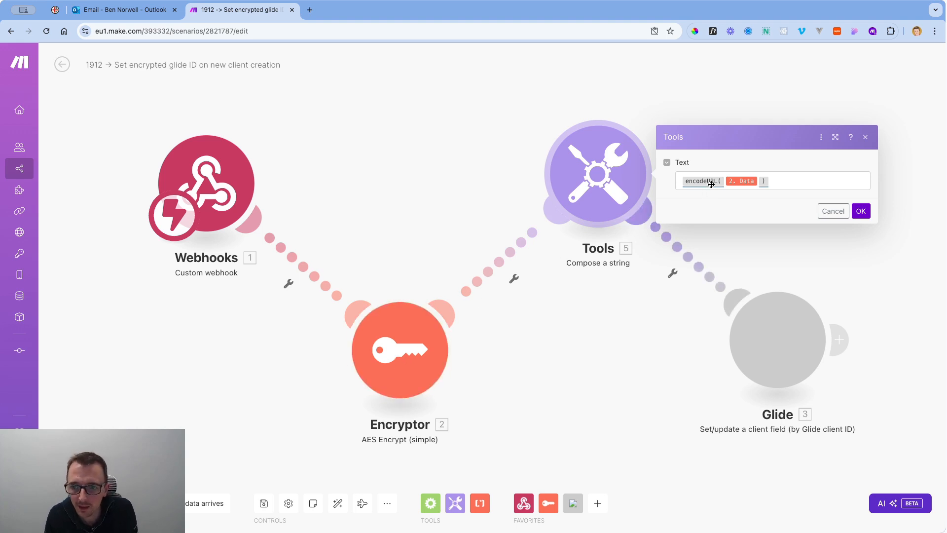
mouse_move(715, 180)
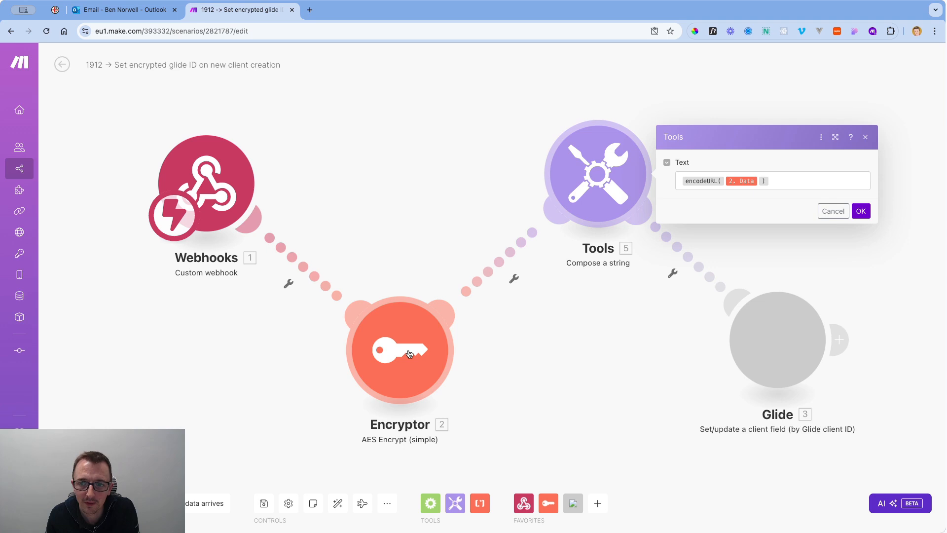
click(863, 213)
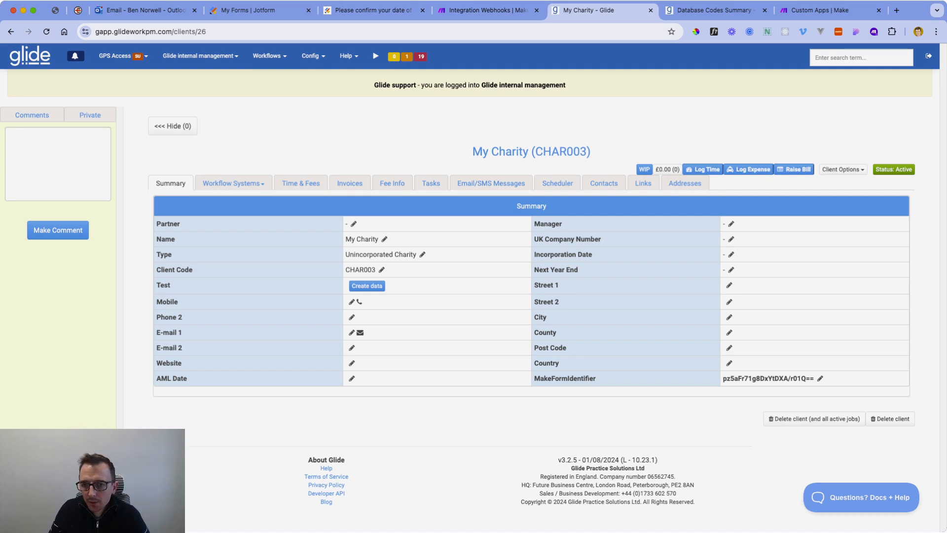
Review the GlideCode field's Options and Advanced properties, confirming Hide field is on.
click(367, 10)
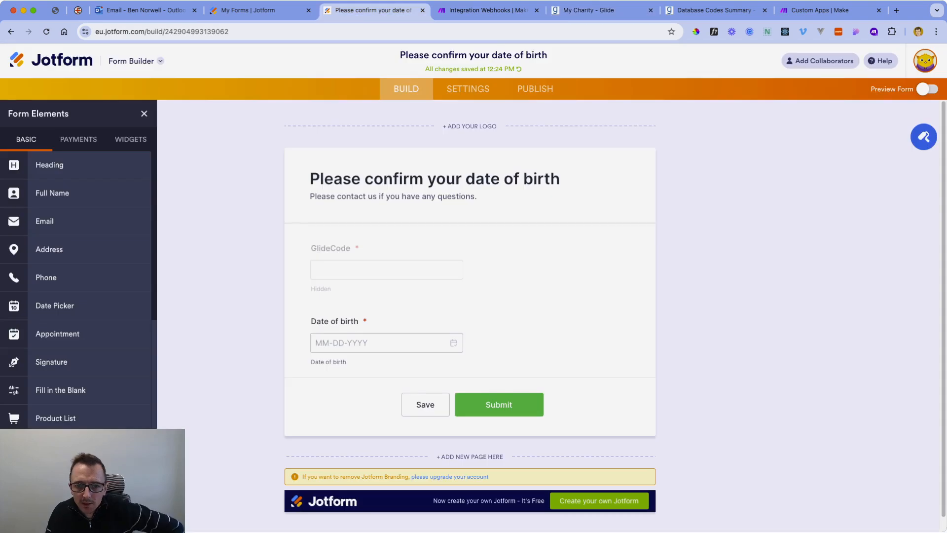
scroll(470, 316, down, 1)
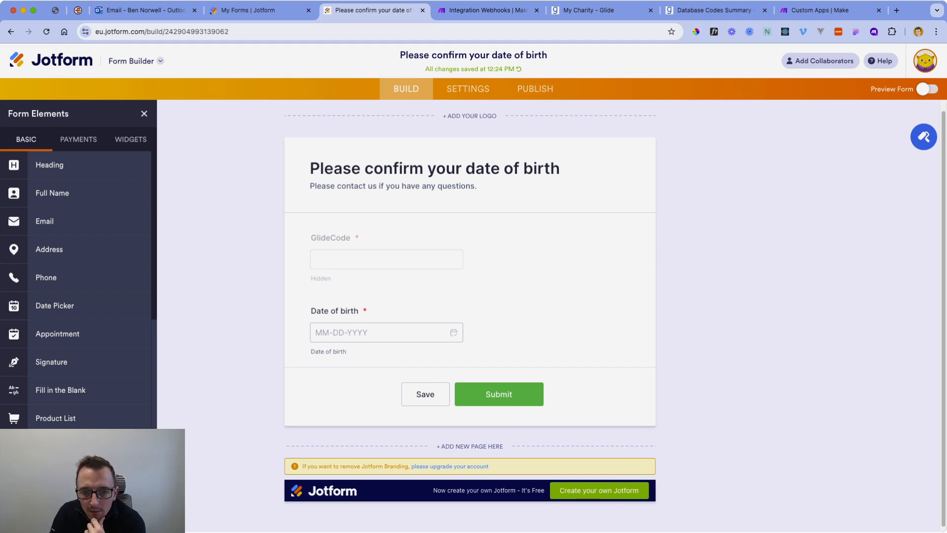
click(469, 261)
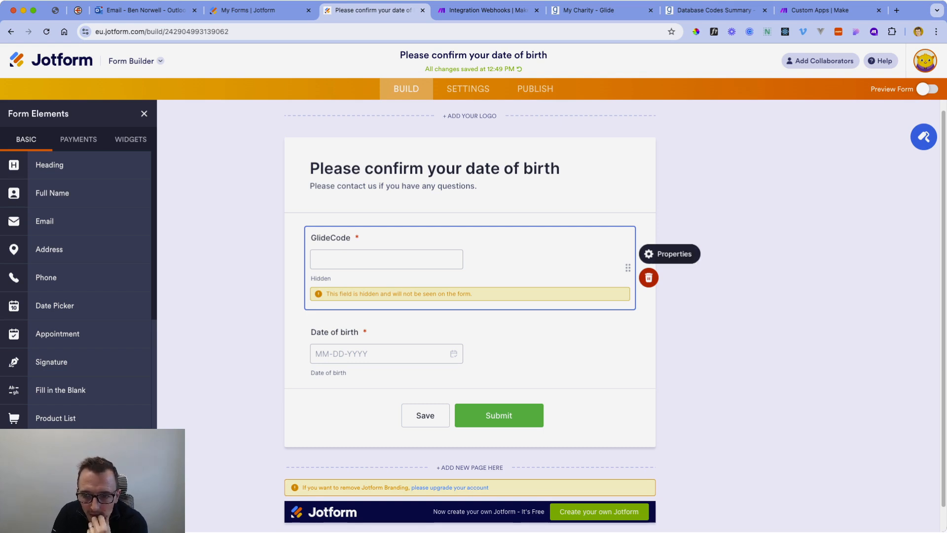
click(670, 254)
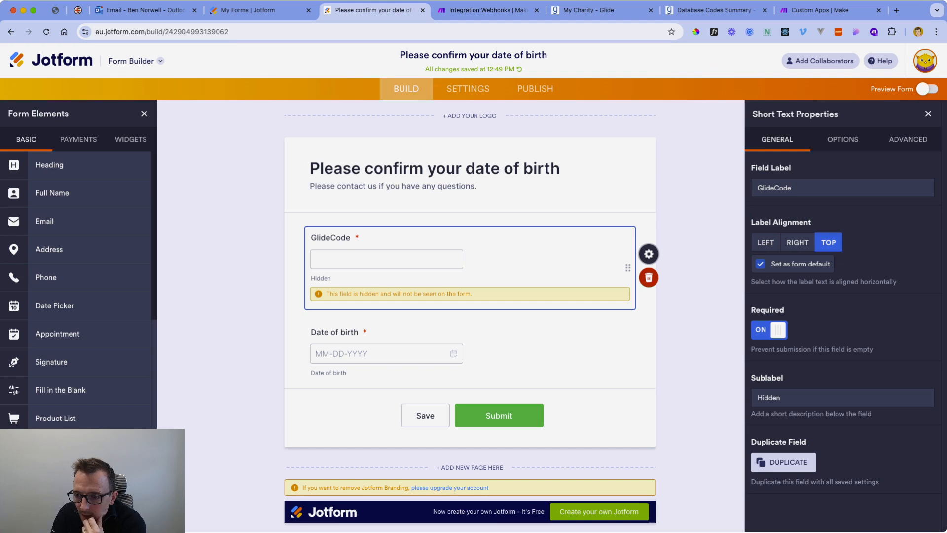
click(842, 140)
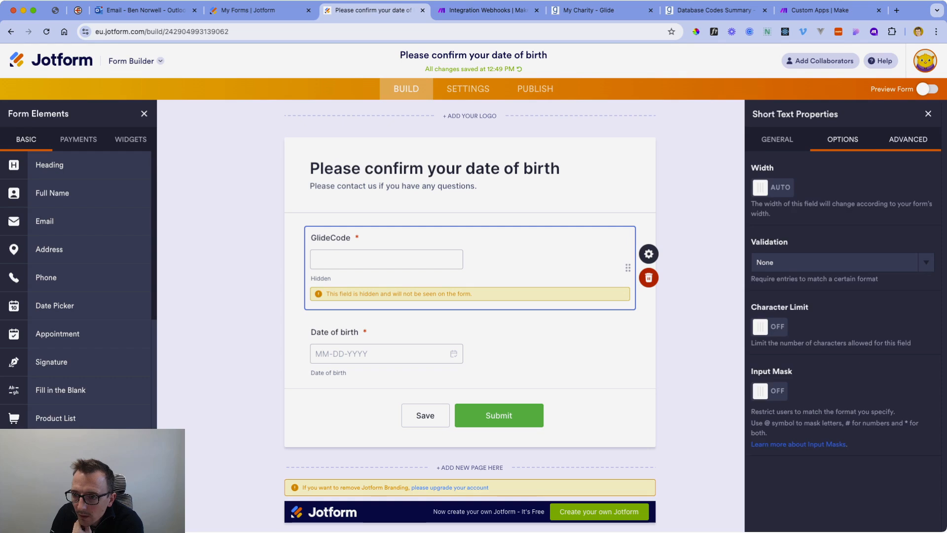
click(908, 139)
scroll(842, 316, down, 2)
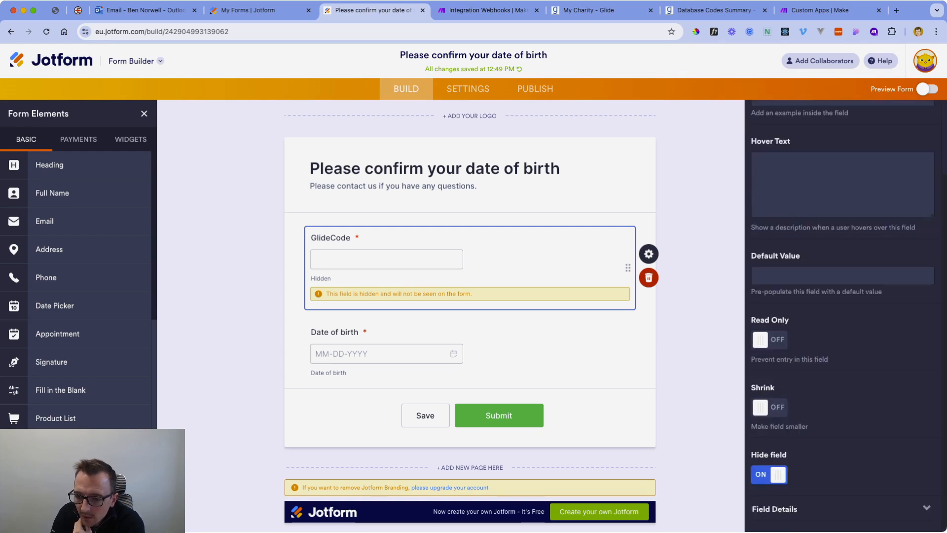
scroll(843, 316, up, 2)
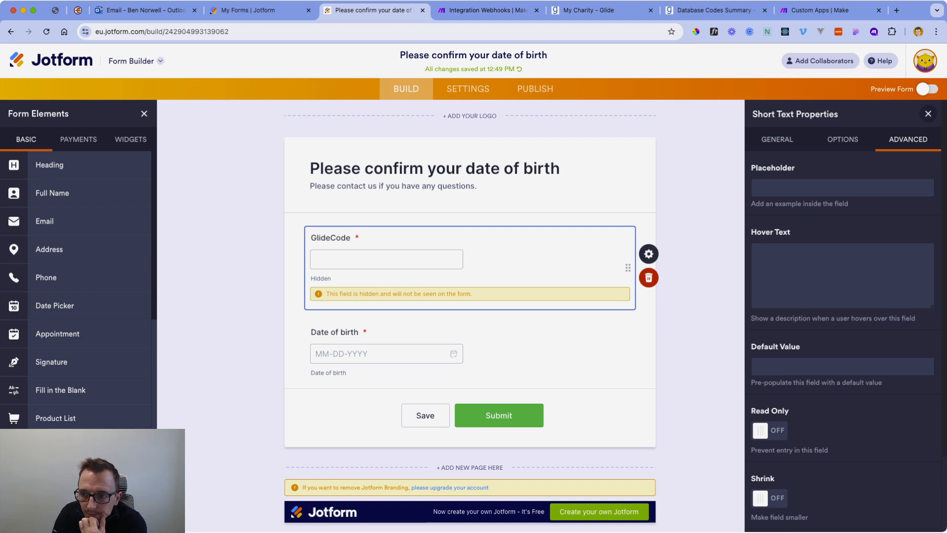
click(927, 113)
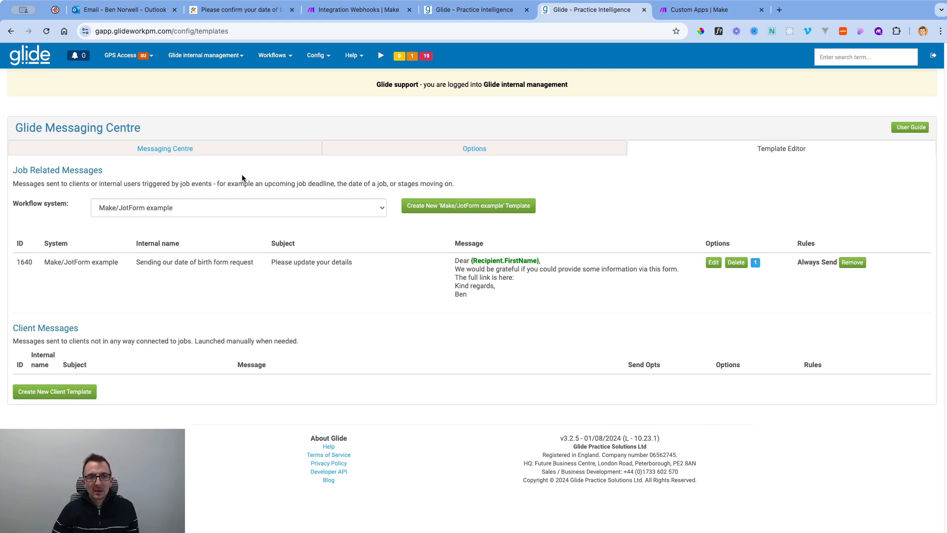
Open the Make/JotForm example system in Glide's workflow systems editor.
click(323, 58)
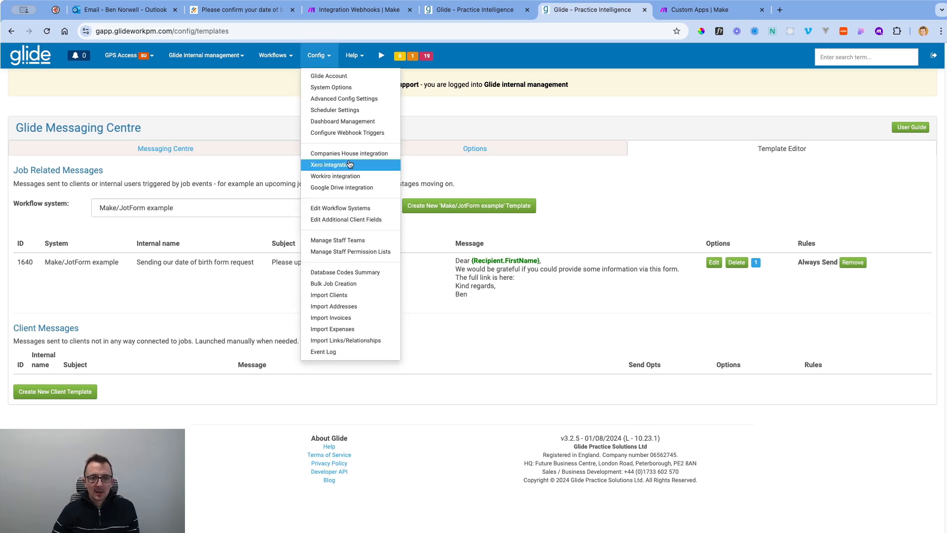
click(353, 206)
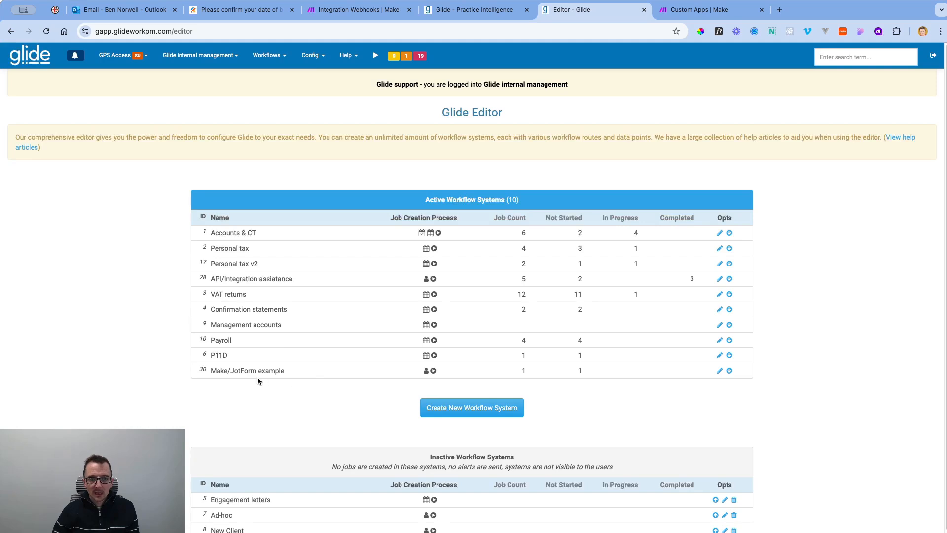
click(720, 371)
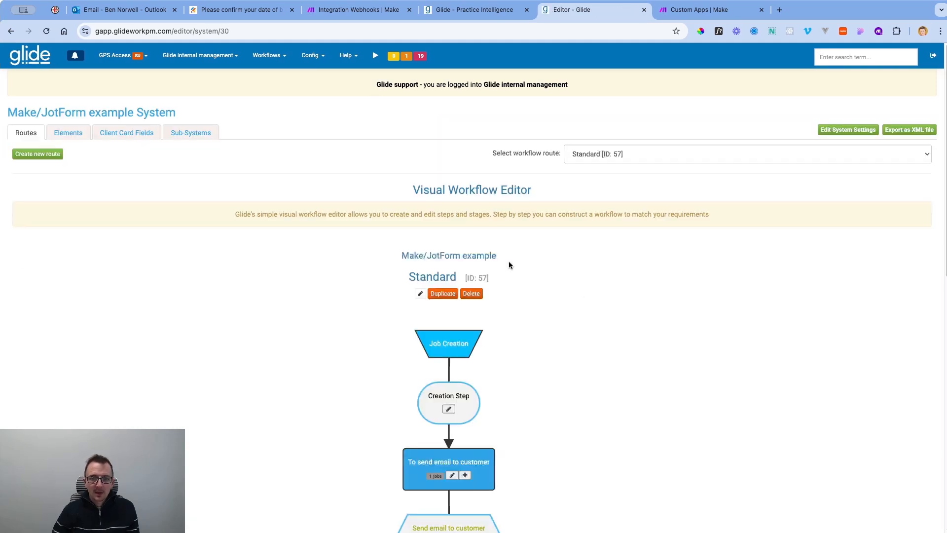
scroll(528, 339, down, 5)
drag(417, 338, 480, 342)
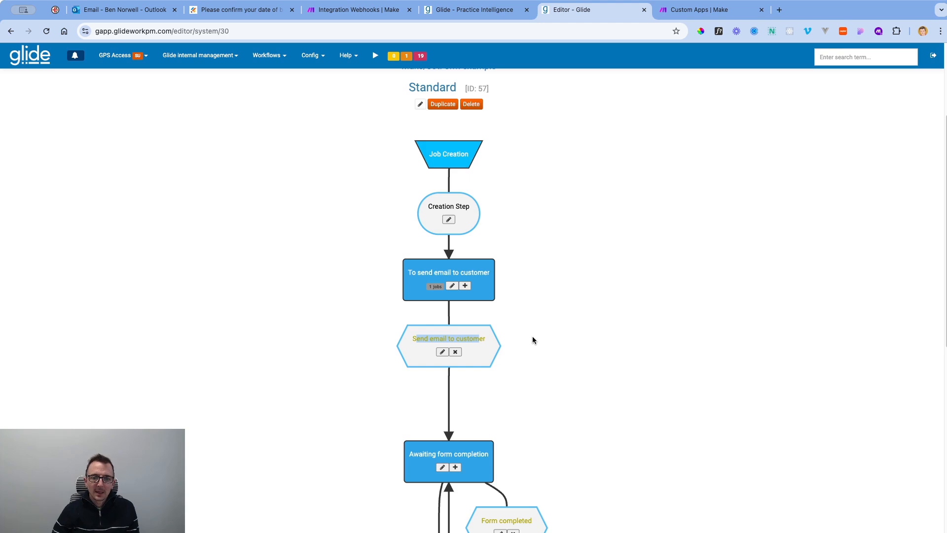
scroll(533, 340, down, 20)
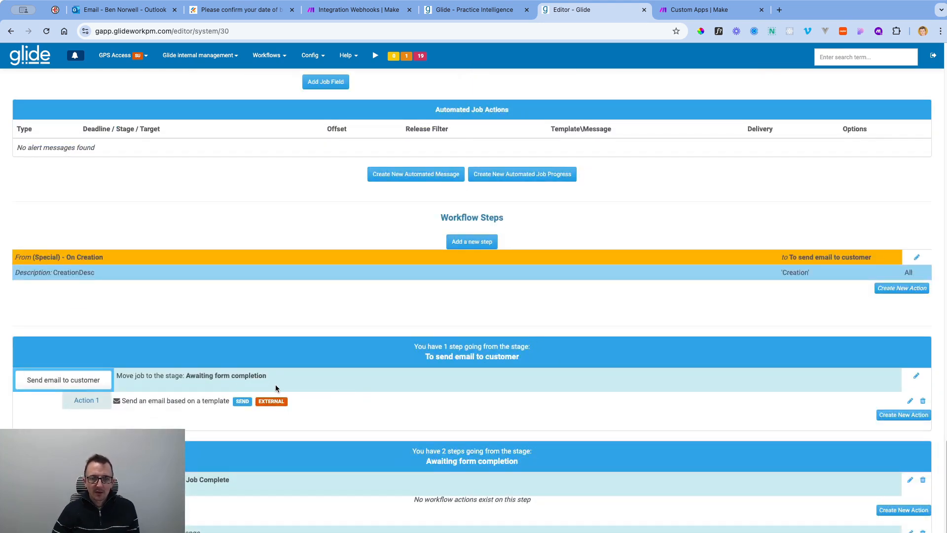
scroll(275, 389, up, 20)
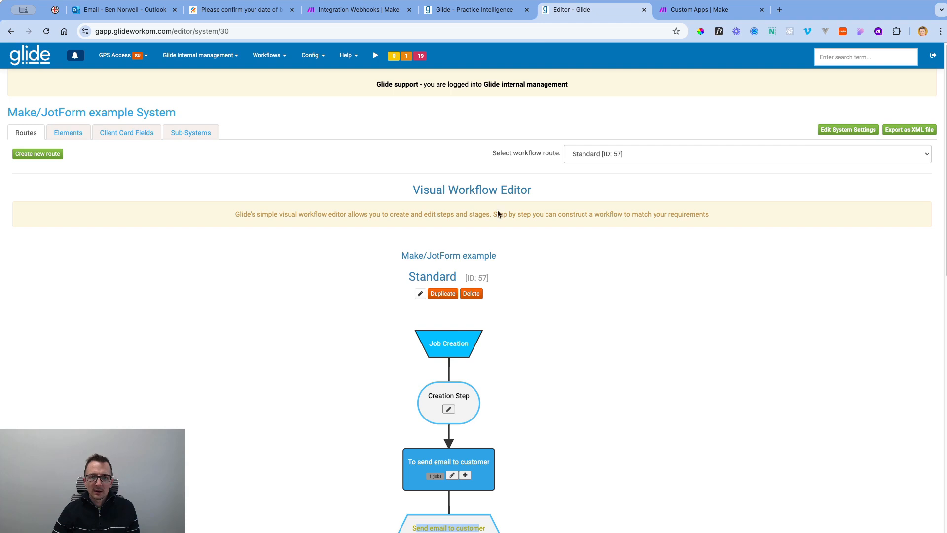
click(494, 11)
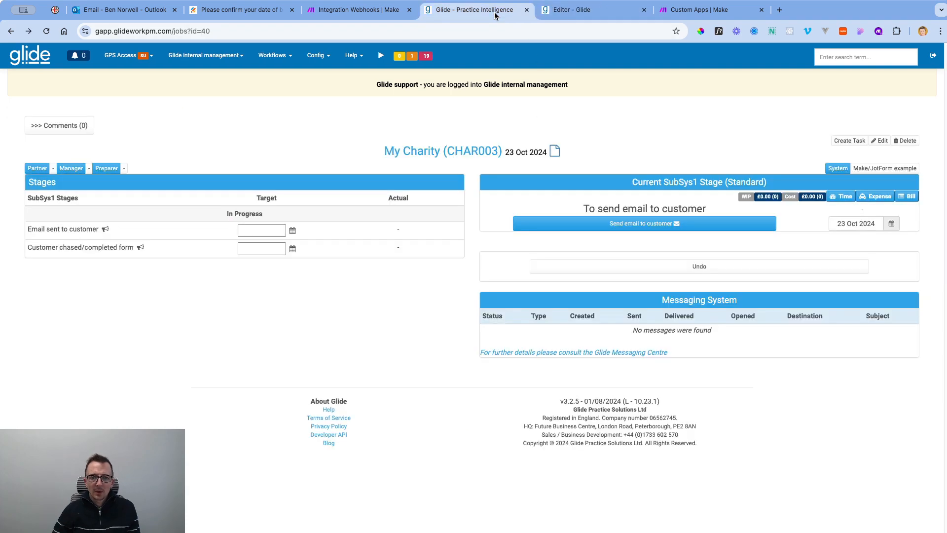
click(568, 9)
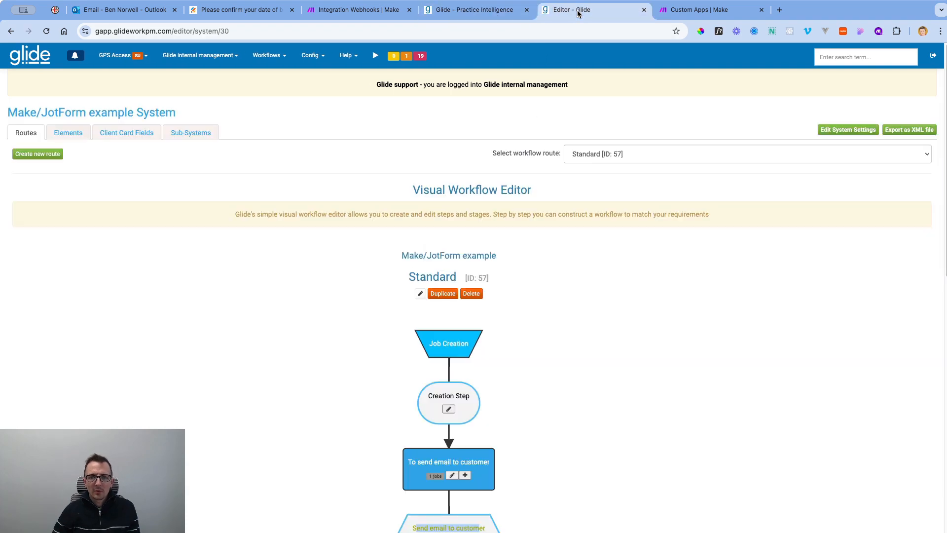
In the Messaging Centre, edit the Make/JotForm example's 'Sending our date of birth form request' template.
click(190, 55)
click(207, 165)
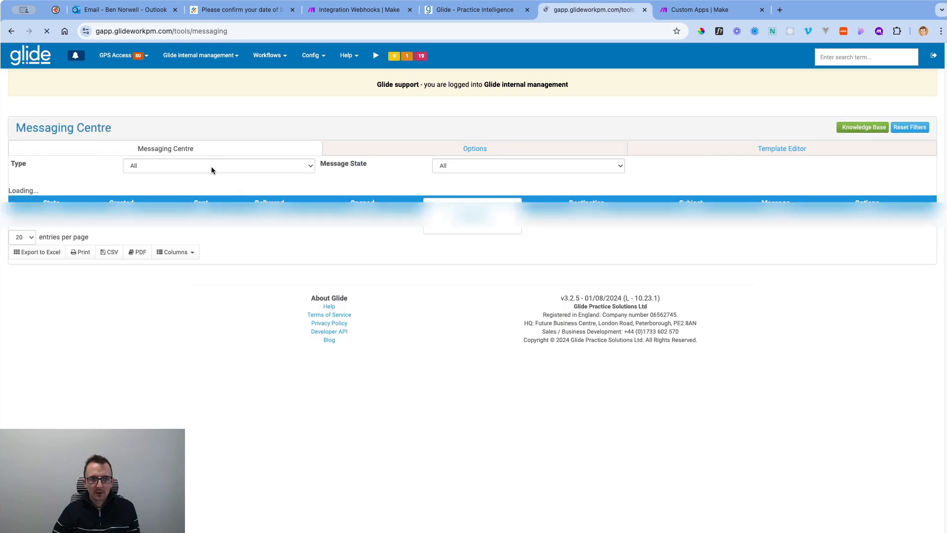
click(255, 211)
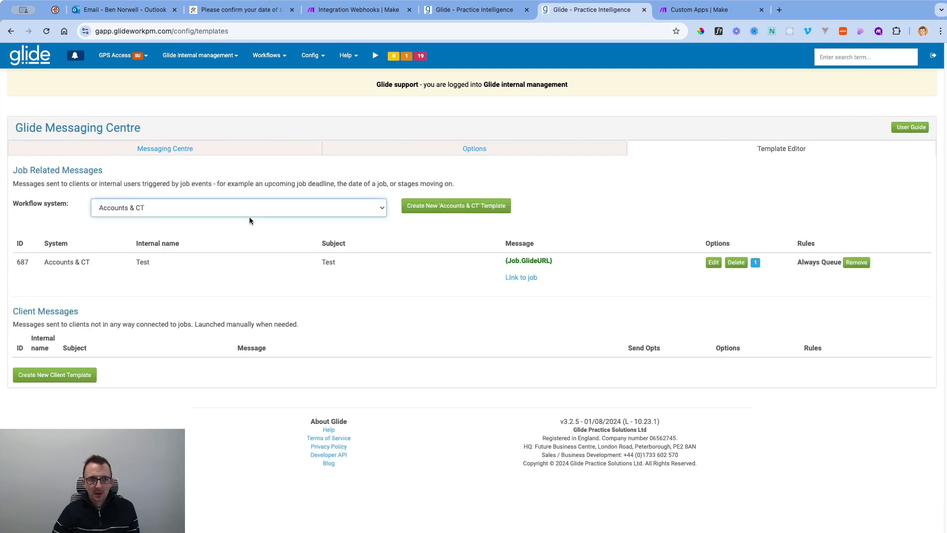
click(206, 309)
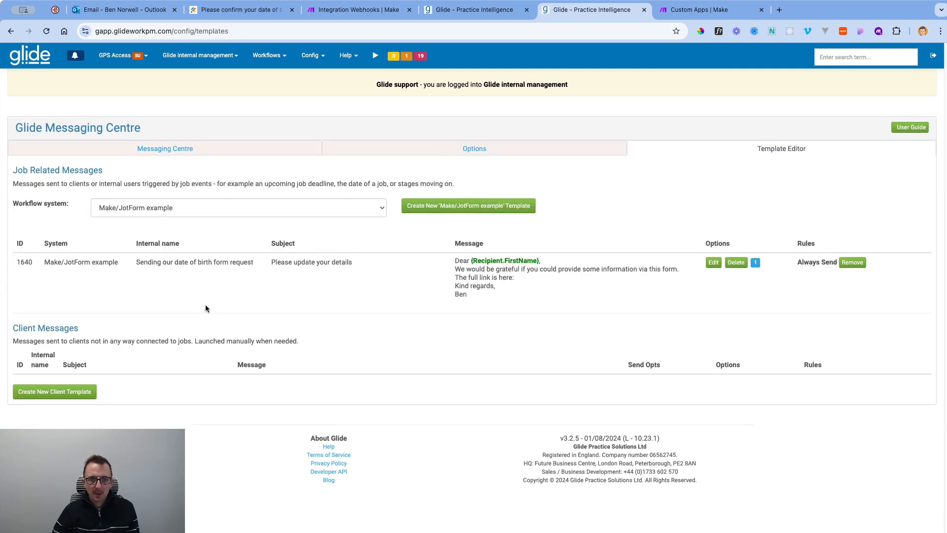
click(712, 262)
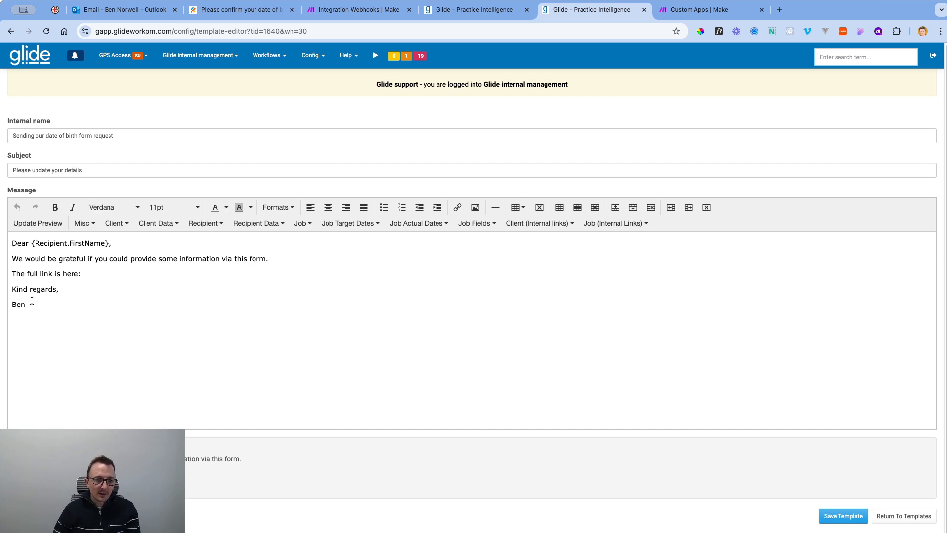
Select the words 'this form' in the template message and begin inserting a link.
drag(31, 304, 14, 241)
click(89, 291)
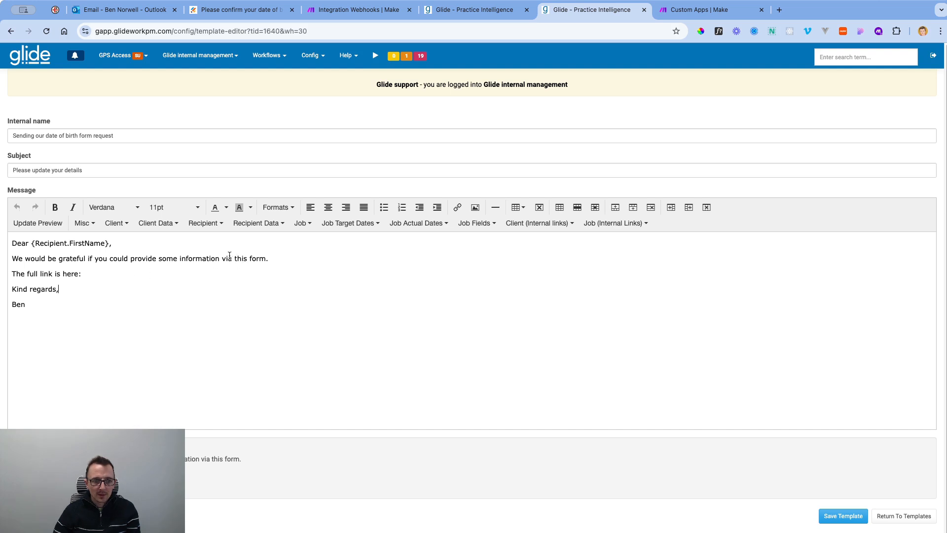
drag(235, 257, 264, 256)
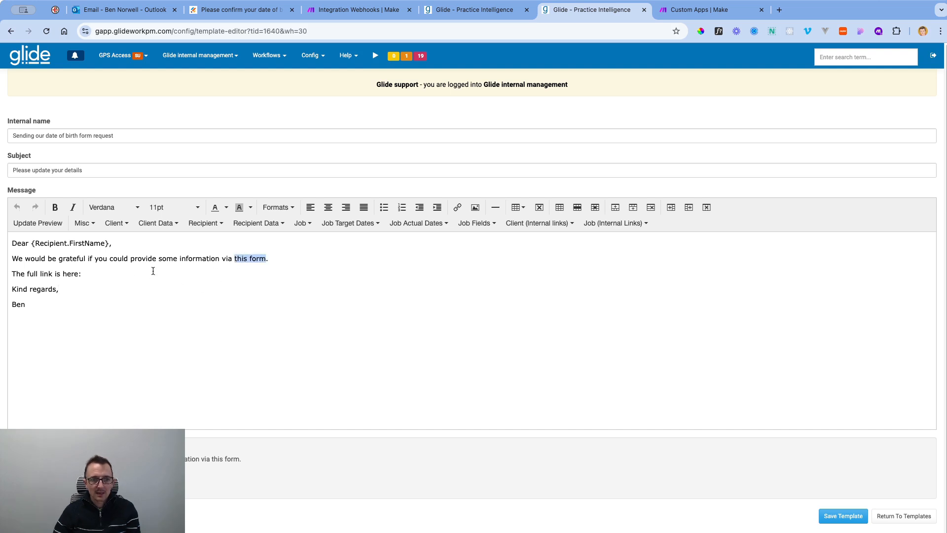
click(105, 275)
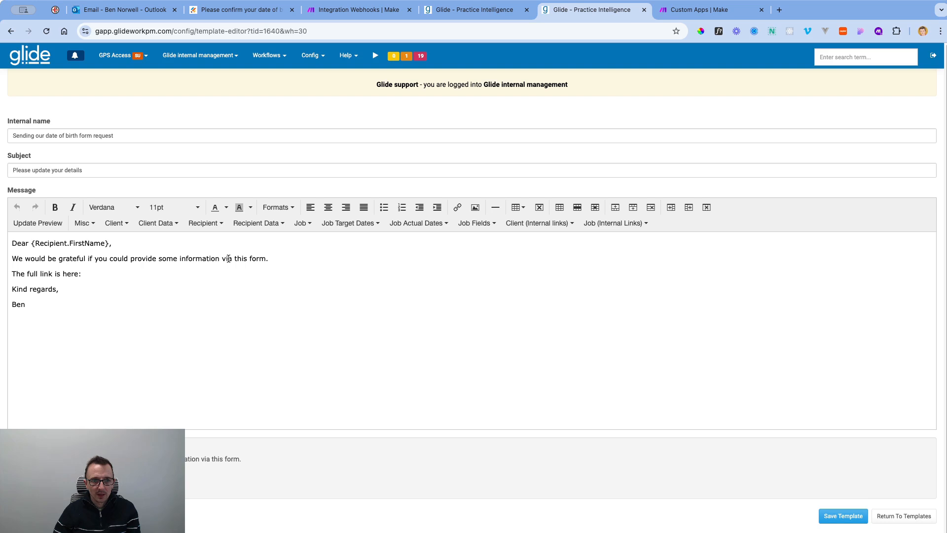
drag(235, 257, 267, 256)
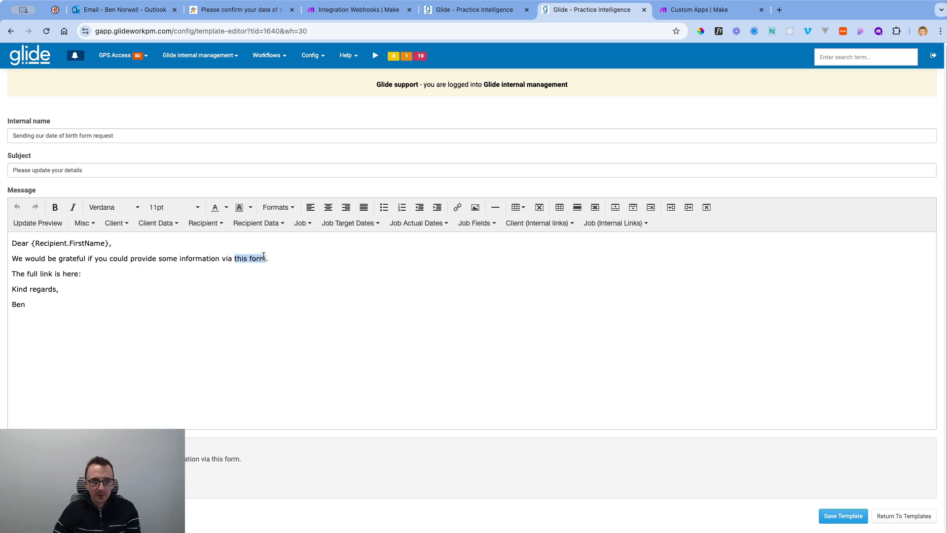
click(456, 208)
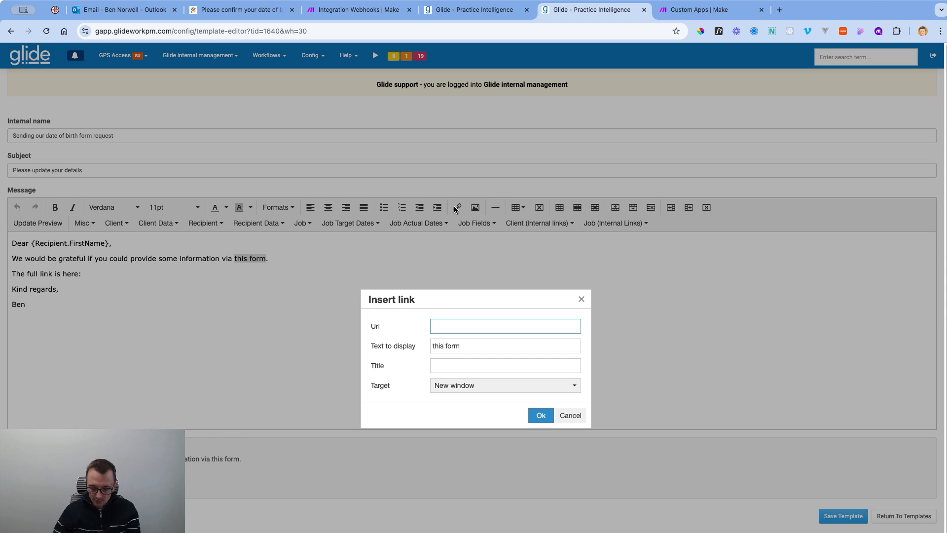
text(h)
text(ps://eu-)
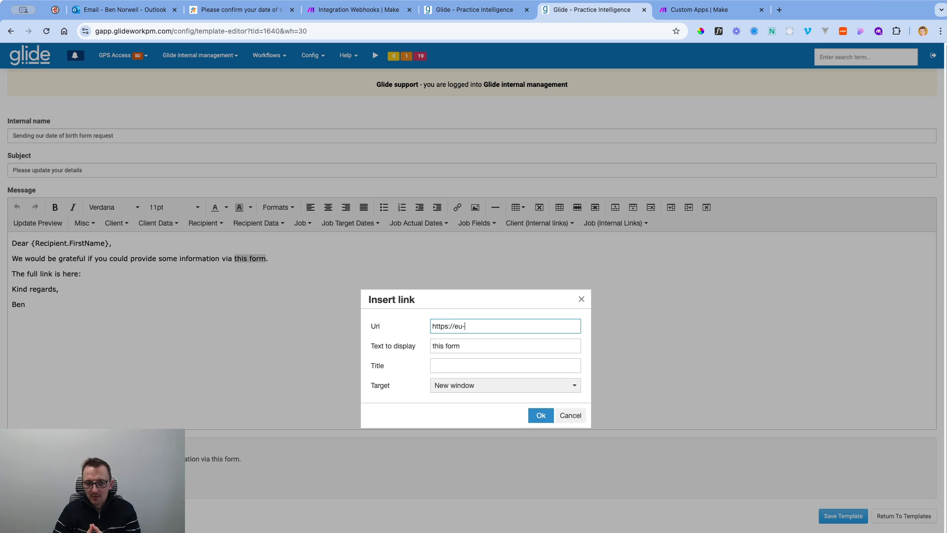
text(submit)
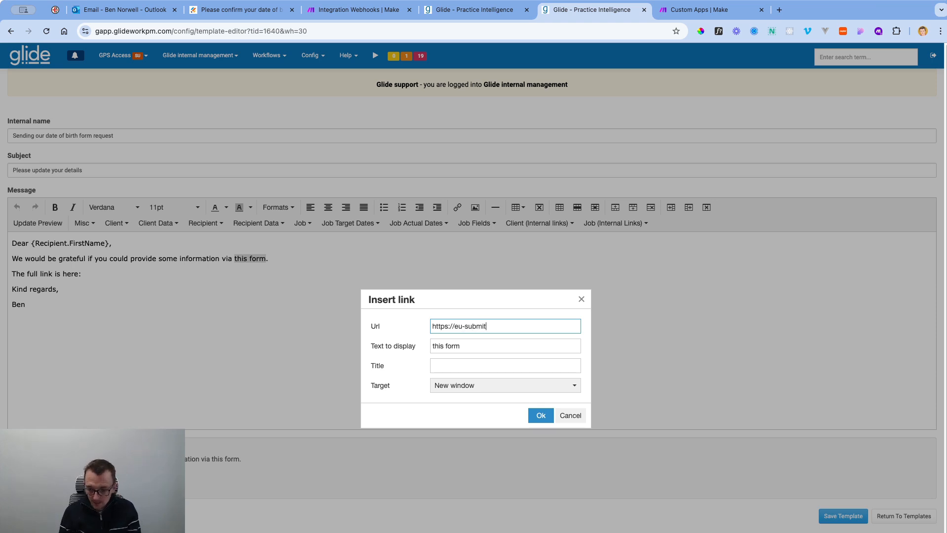
text(.jotform)
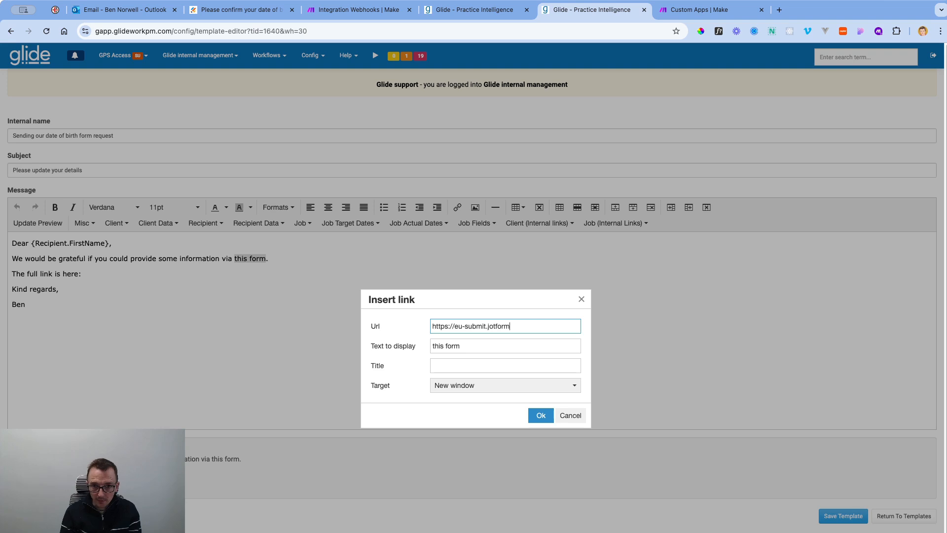
text(.com/)
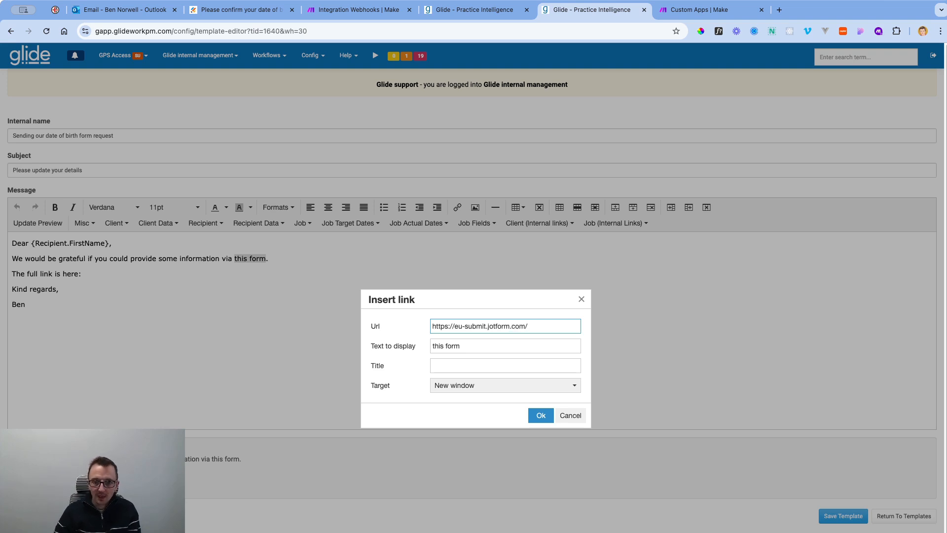
click(231, 12)
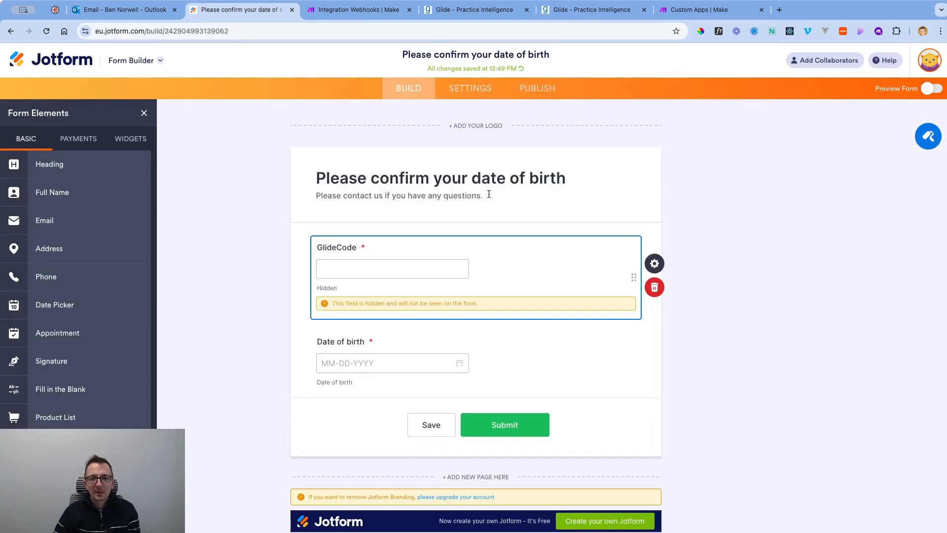
click(267, 34)
click(267, 35)
key(shift+Left)
key(shift+Left)
key(shift+Left)
key(shift+Left)
key(shift+Left)
key(shift+Left)
key(shift+Left)
key(shift+Left)
key(shift+Left)
key(shift+Left)
key(shift+Left)
key(shift+Left)
key(shift+Left)
key(shift+Left)
key(shift+Left)
key(ctrl+c)
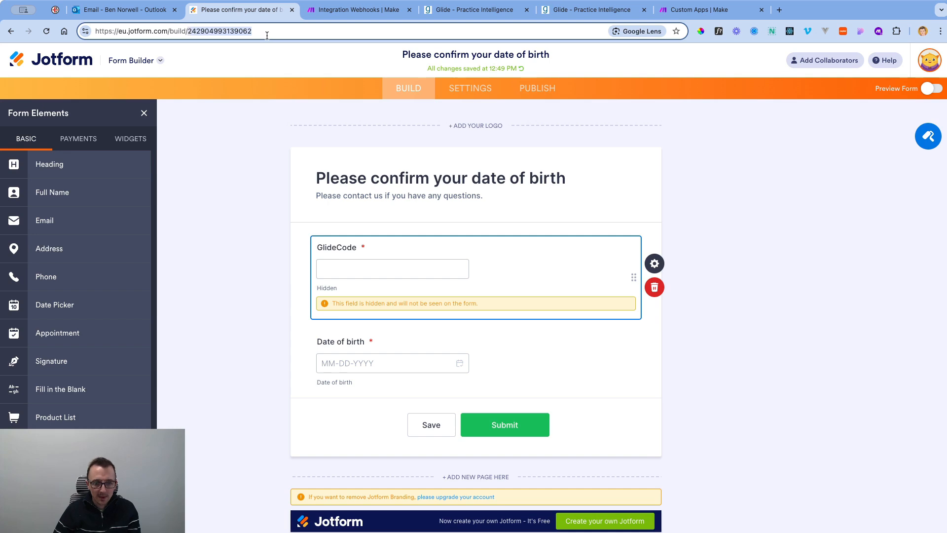
click(584, 14)
key(ctrl+v)
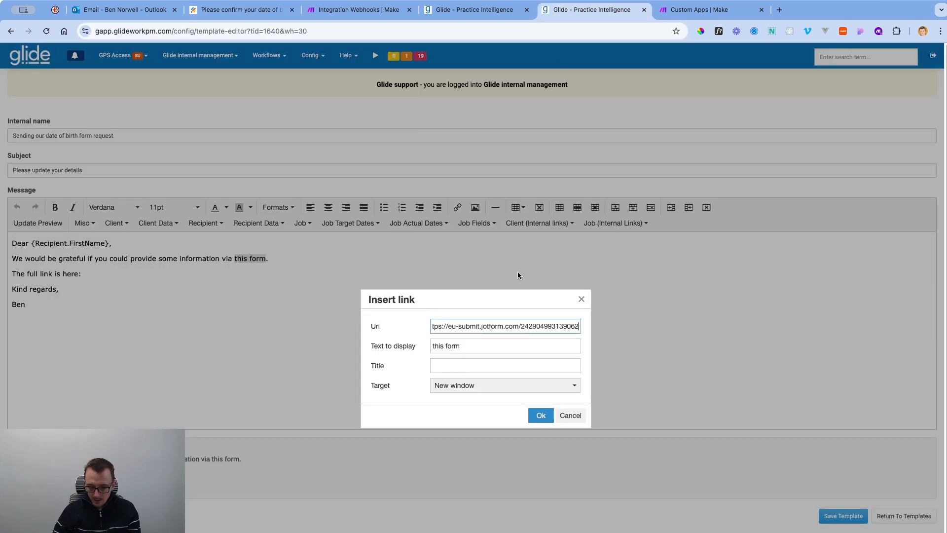
text(?)
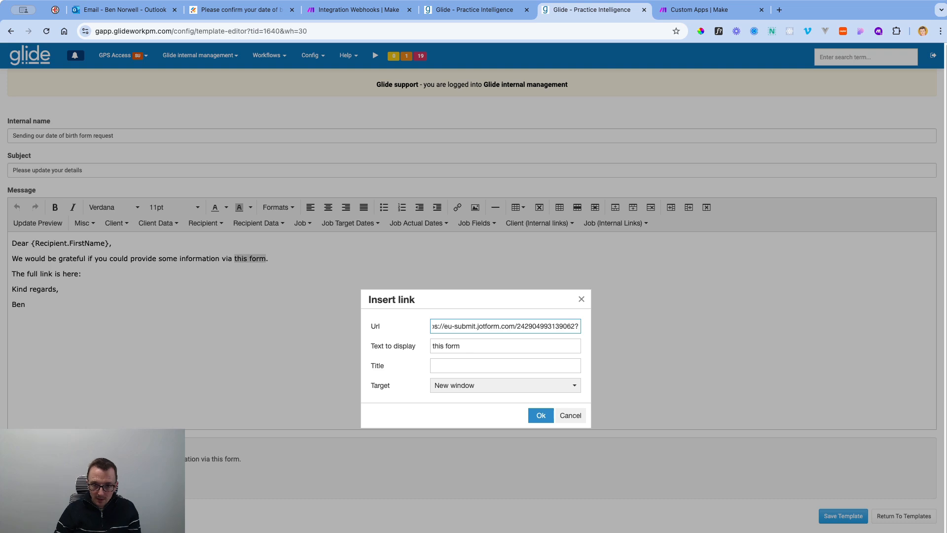
text(clientid)
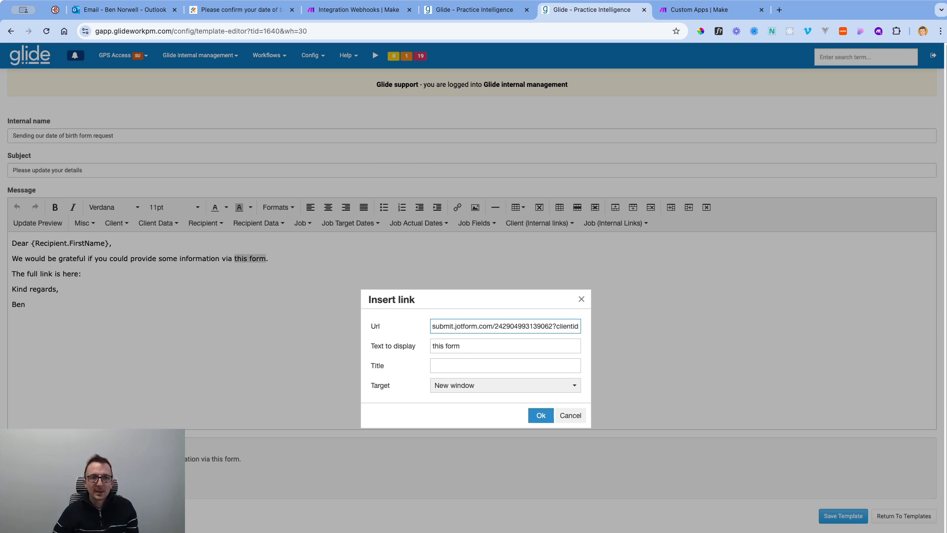
click(241, 11)
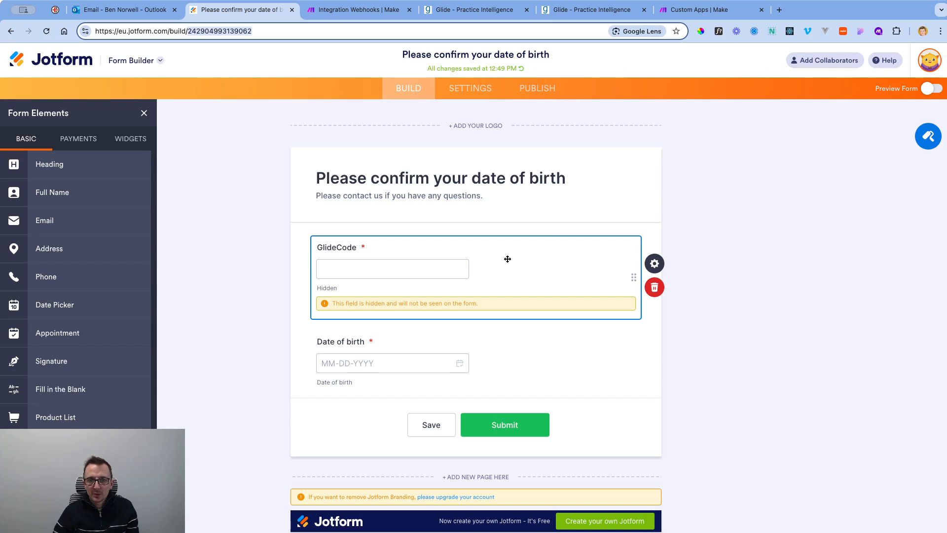
Check the GlideCode field's General and Advanced settings to confirm it stays hidden.
click(654, 264)
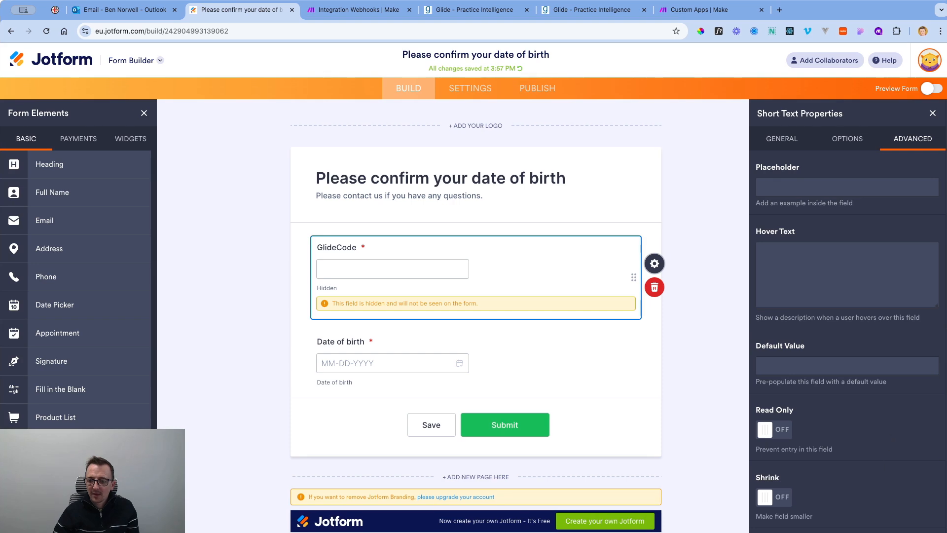
click(782, 138)
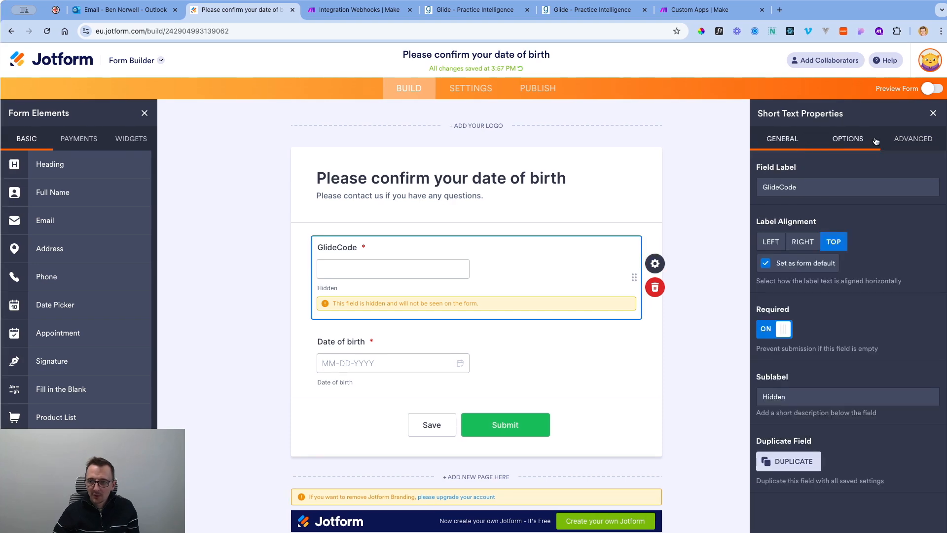
click(911, 141)
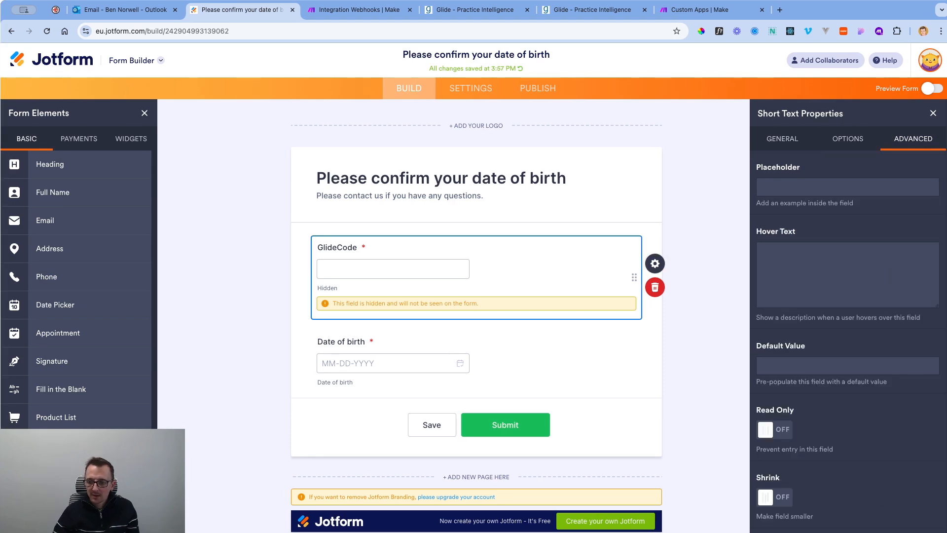
scroll(848, 315, down, 3)
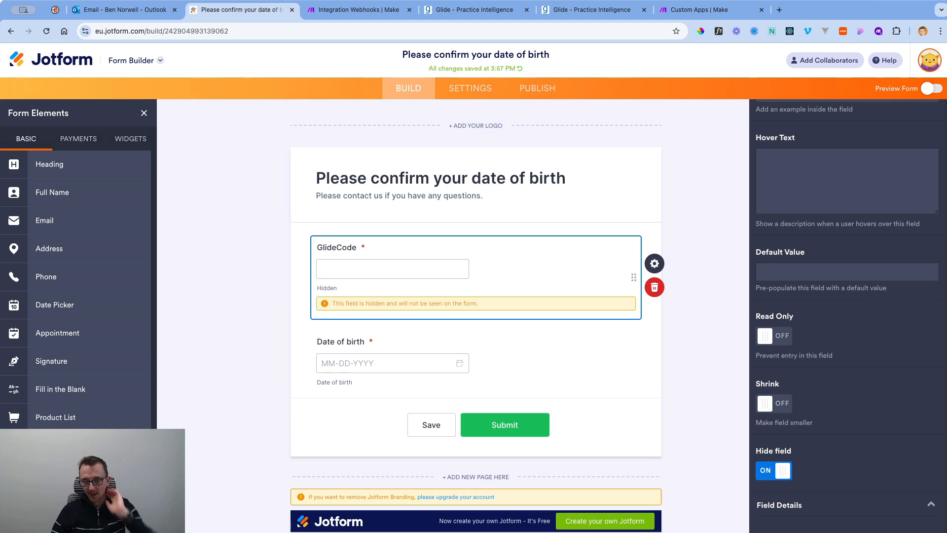
Append '?clientid=' to the 'this form' link address and apply the link.
click(474, 10)
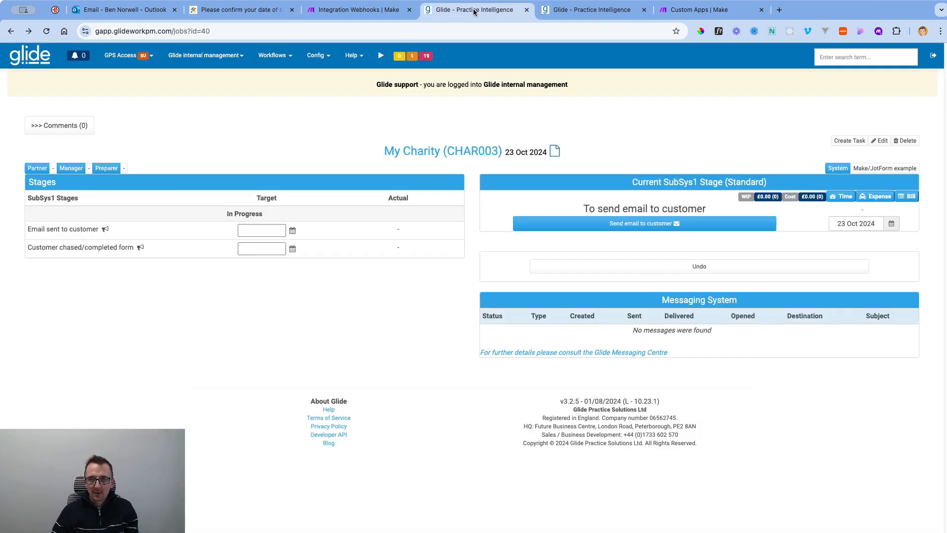
click(571, 9)
click(559, 328)
key(End)
text(?clientid)
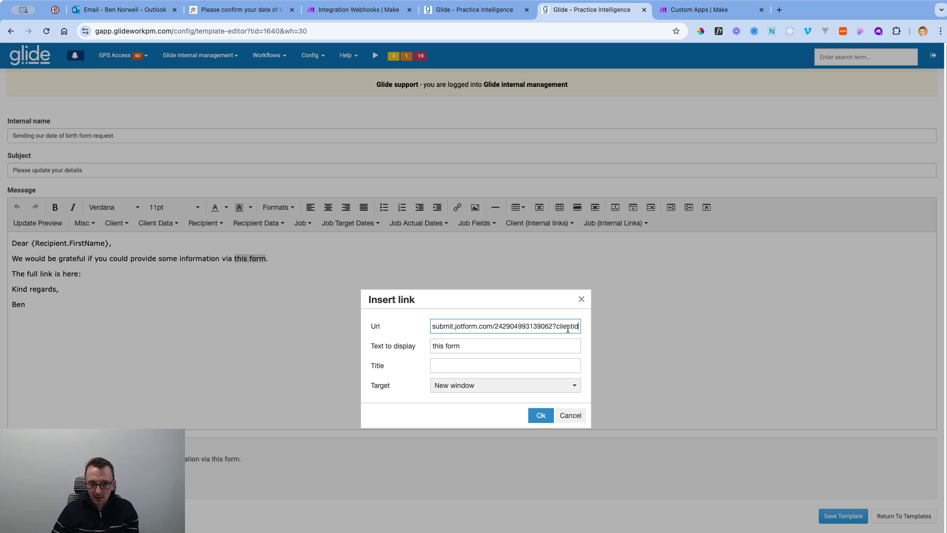
text(=)
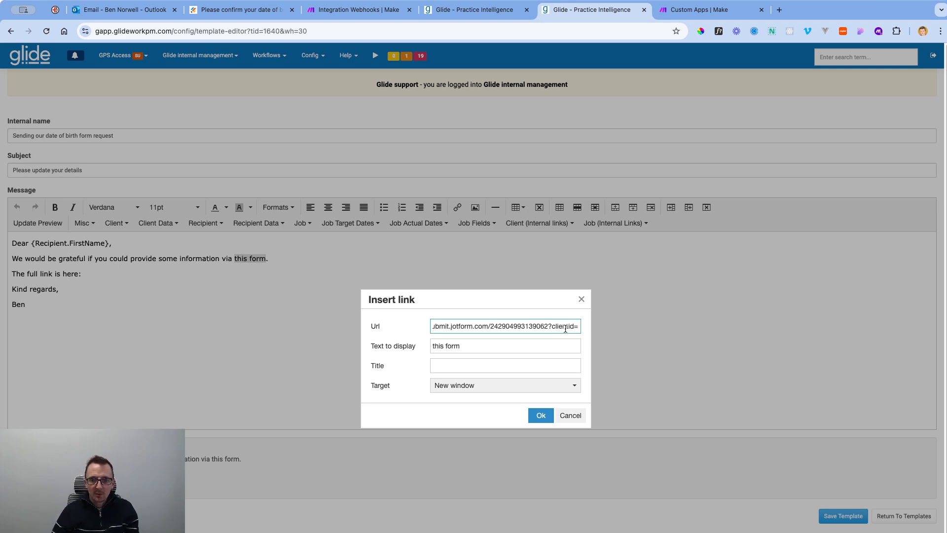
click(541, 416)
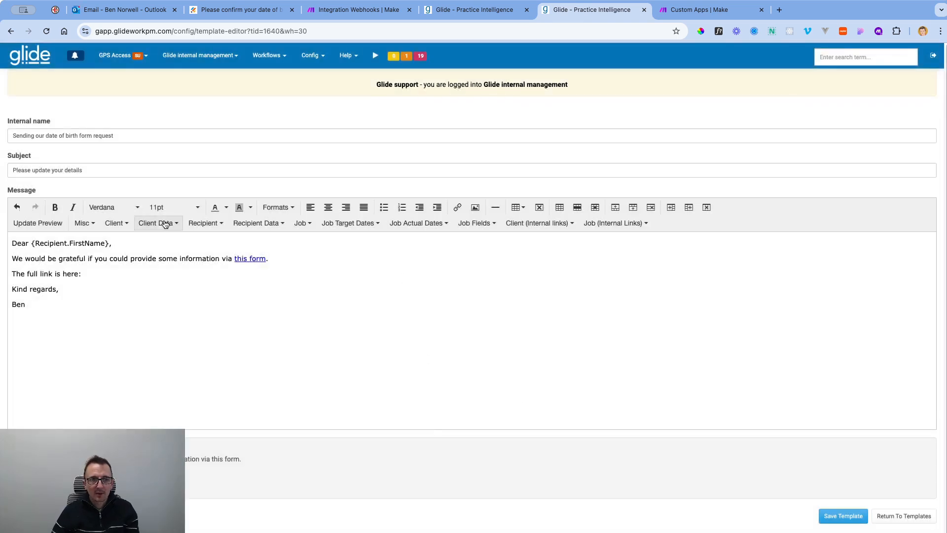
click(168, 224)
scroll(202, 316, down, 10)
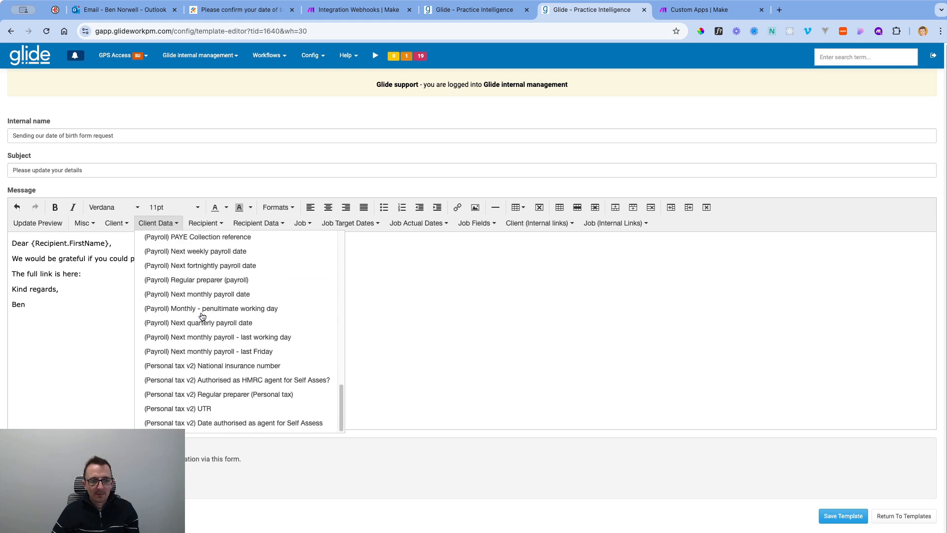
scroll(242, 351, up, 15)
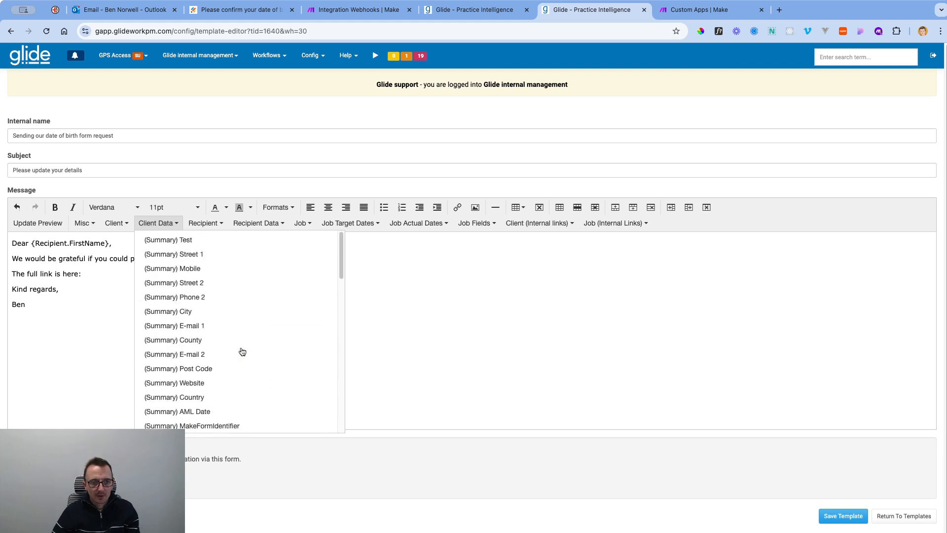
click(161, 225)
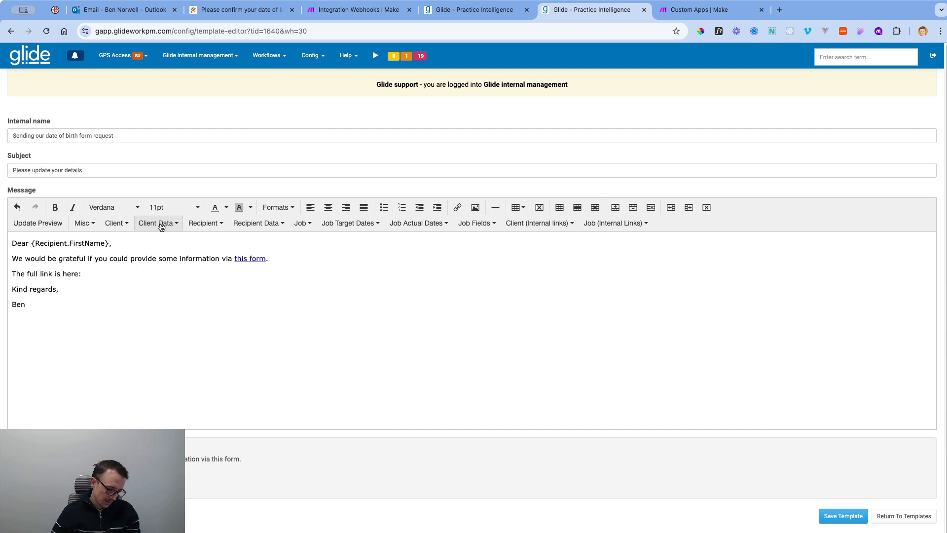
click(161, 226)
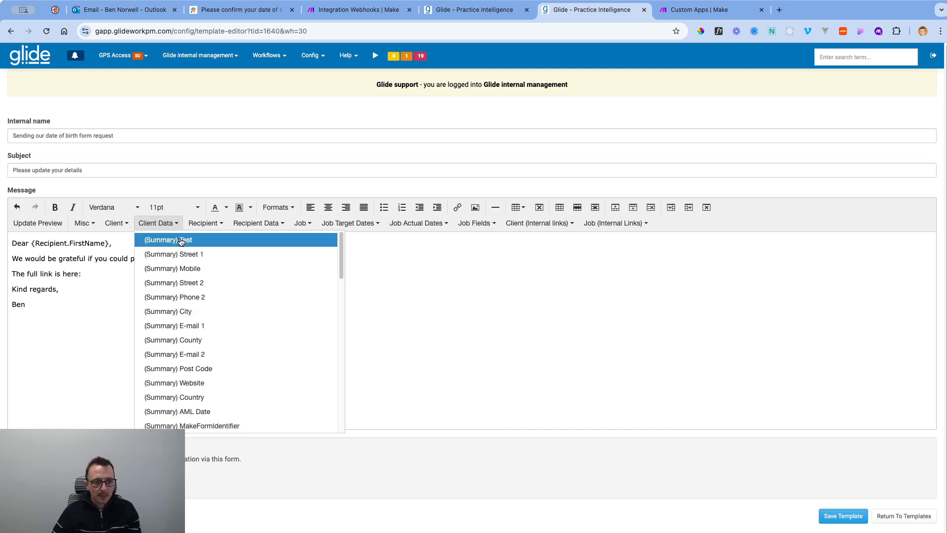
scroll(243, 366, down, 3)
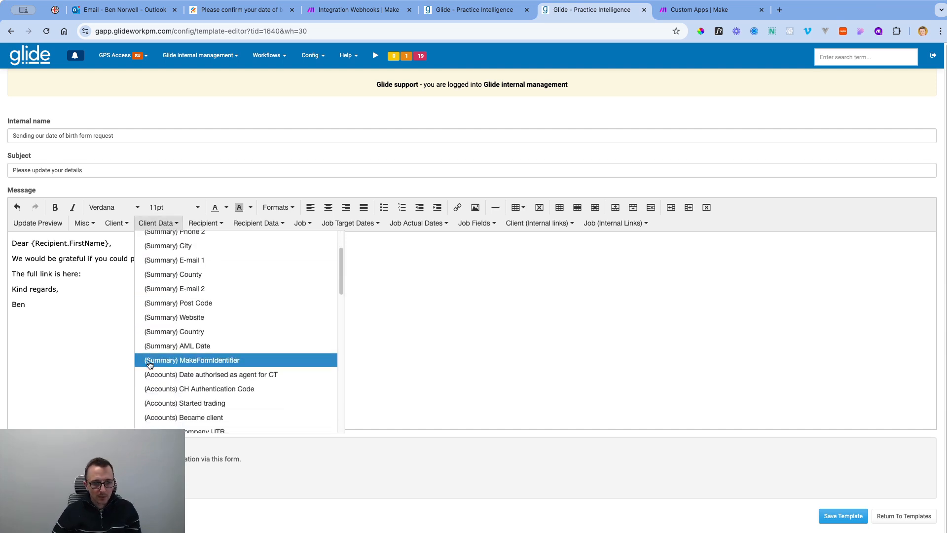
click(204, 360)
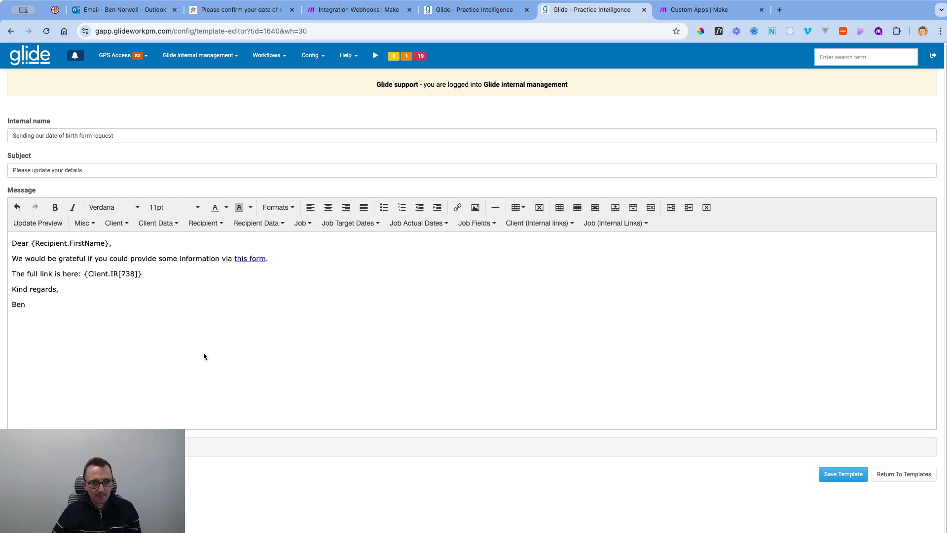
key(shift+Left)
key(shift+Left)
key(shift+Left)
key(shift+Left)
key(shift+Left)
key(shift+Left)
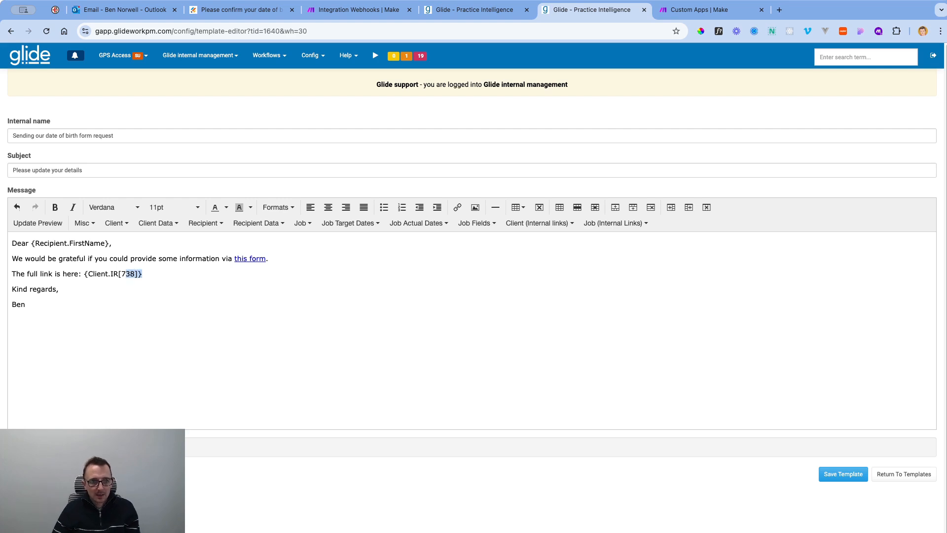
key(shift+Left)
key(shift+Left)
key(shift+Left)
key(shift+Left)
key(shift+Left)
key(shift+Left)
key(shift+Left)
key(shift+Left)
key(super+c)
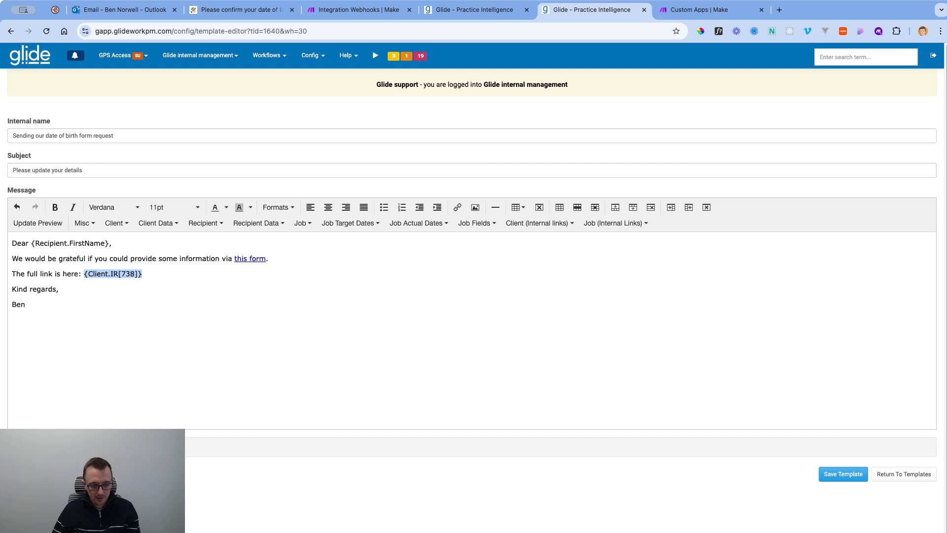
key(BackSpace)
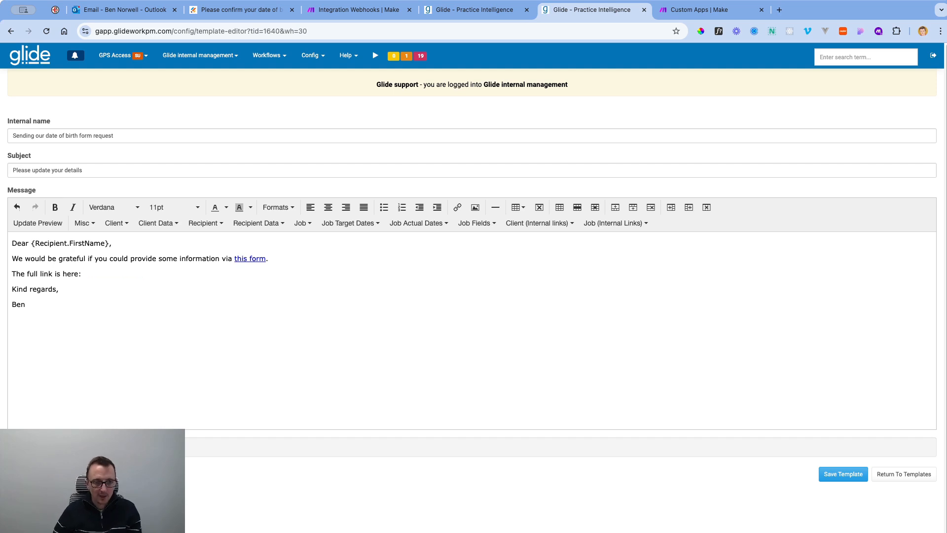
Add {Client.IR[738]} after clientid= in the 'this form' link address.
click(247, 259)
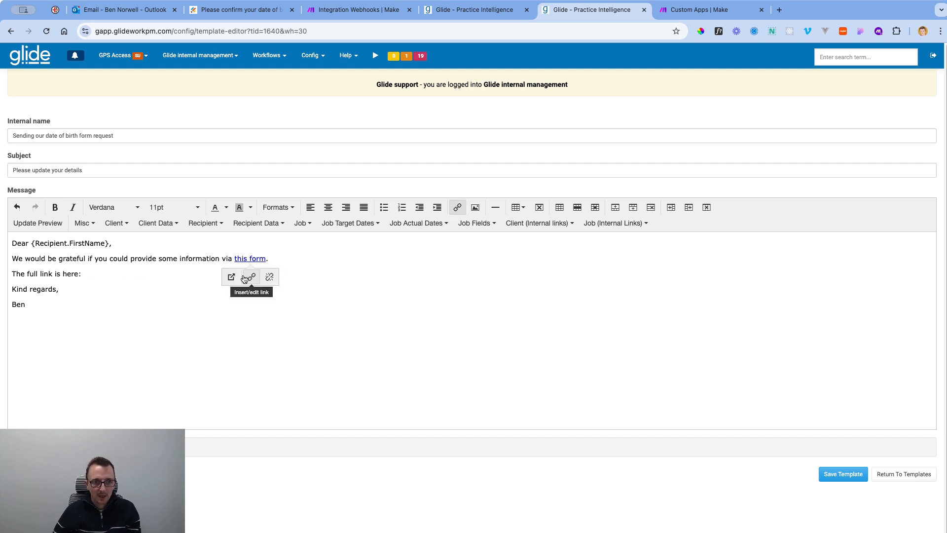
click(246, 280)
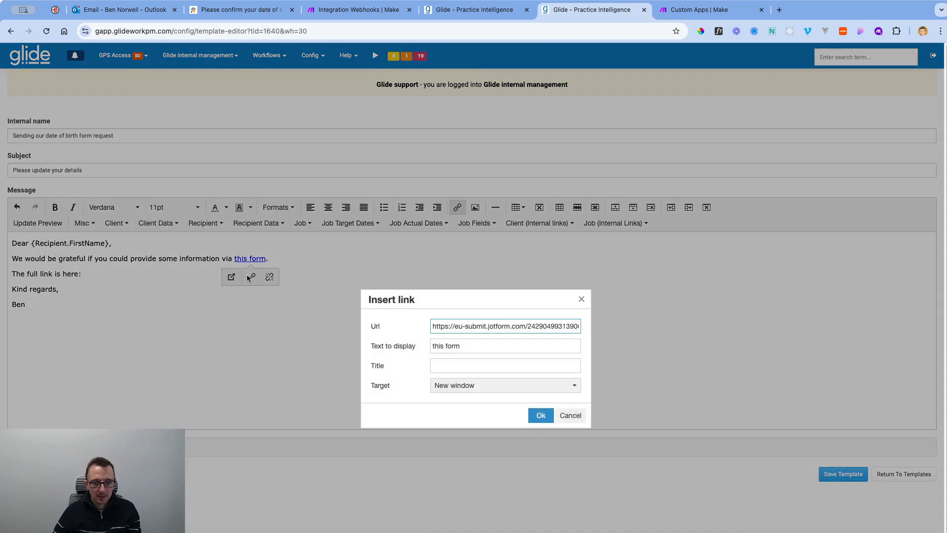
key(super+Right)
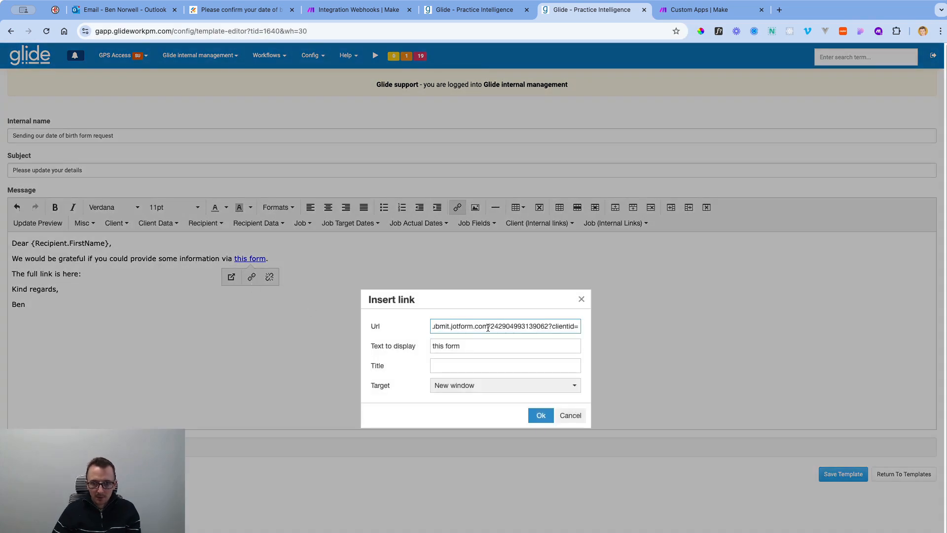
key(super+v)
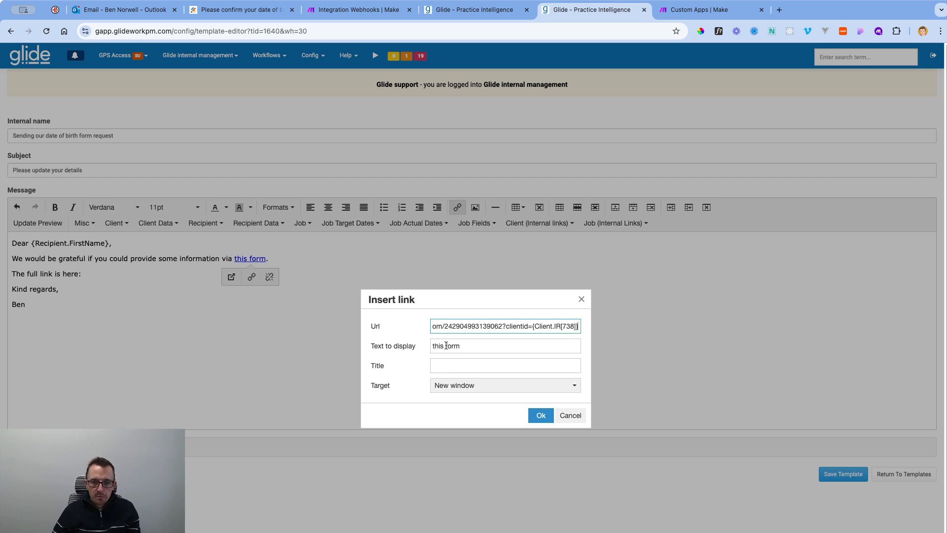
click(541, 415)
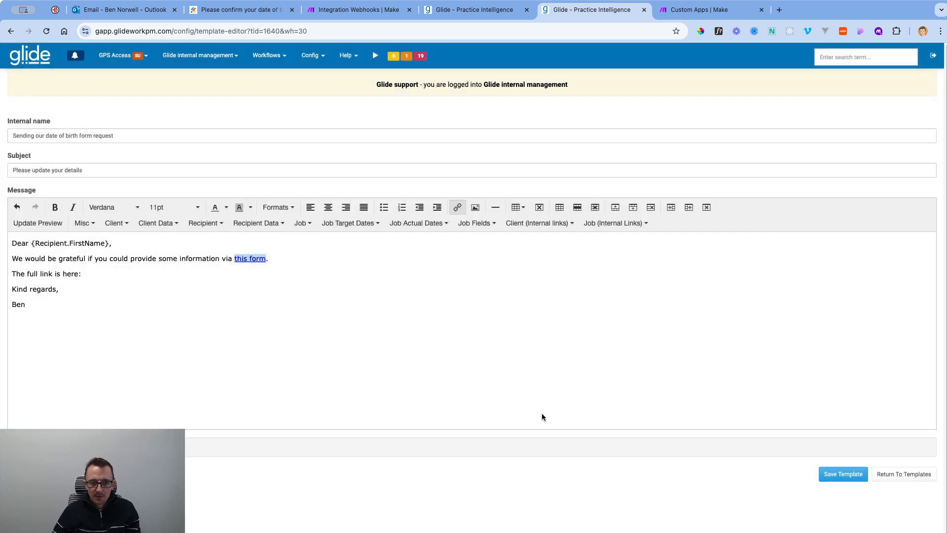
Open the 'this form' link to test that the date of birth form loads.
click(330, 329)
click(247, 258)
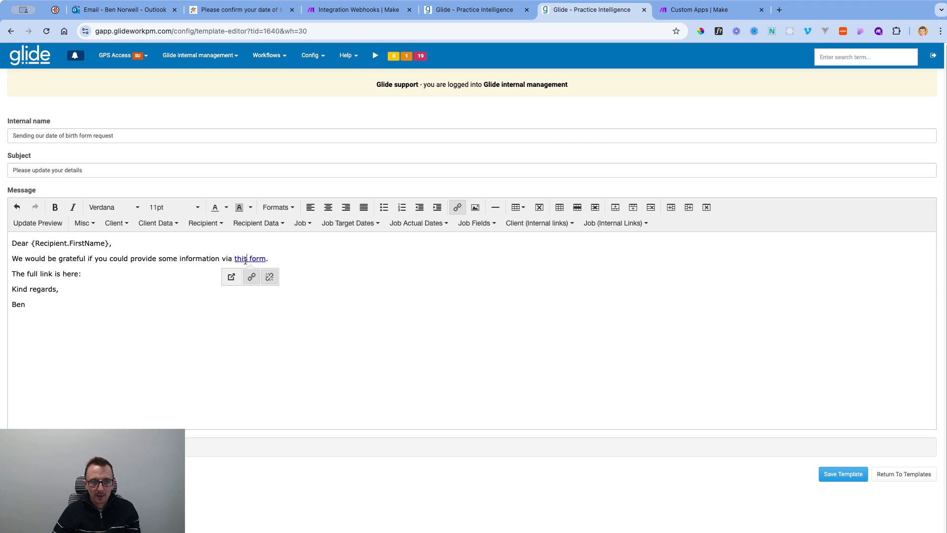
click(230, 277)
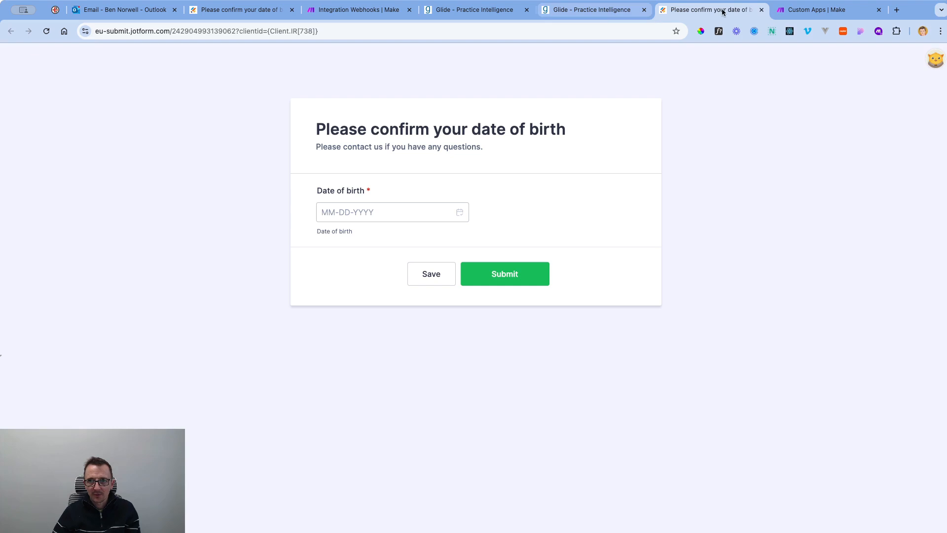
Paste the full Jotform link with {Client.IR[738]} after 'The full link is here:'.
click(761, 10)
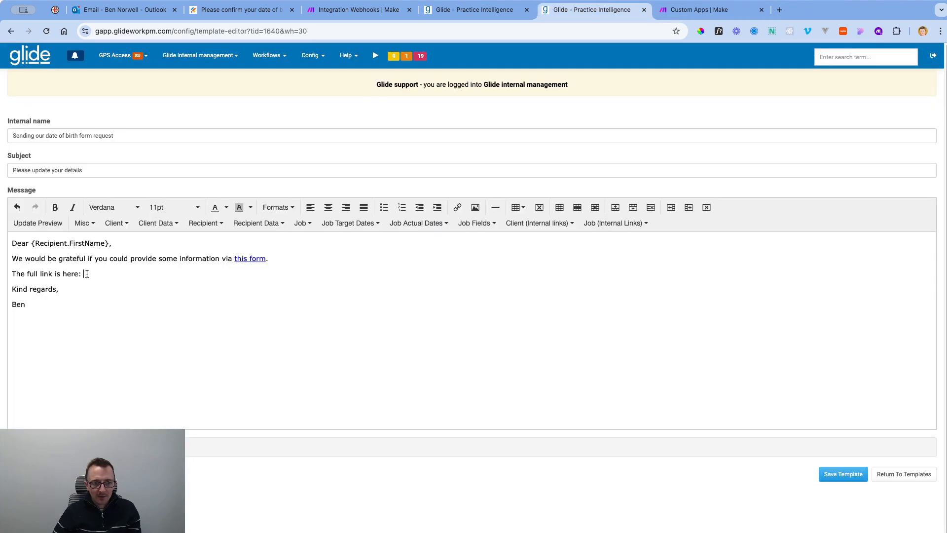
click(242, 259)
click(250, 277)
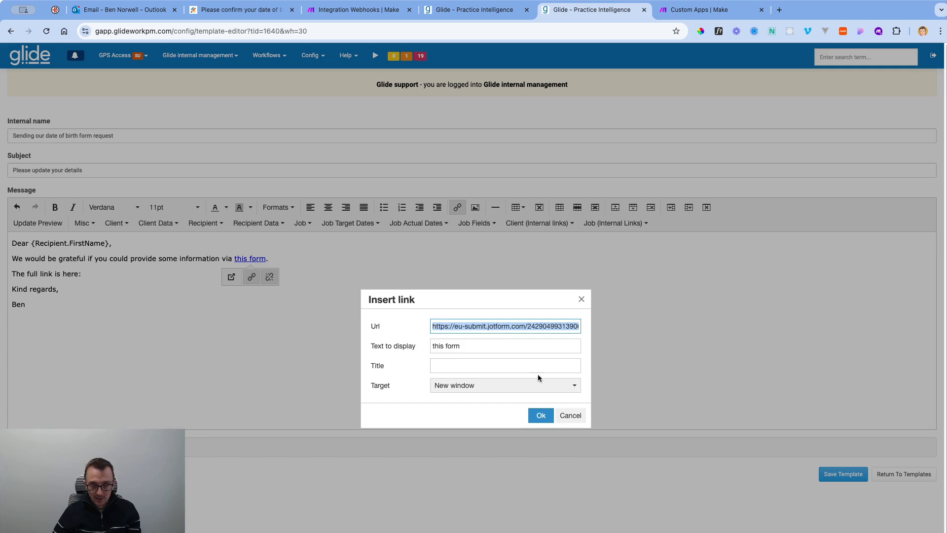
click(540, 415)
click(107, 274)
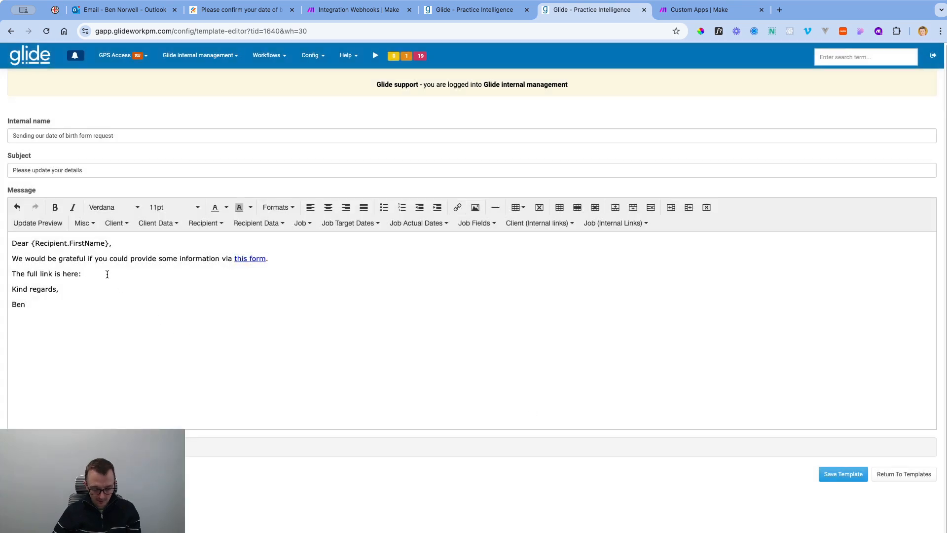
key(super+v)
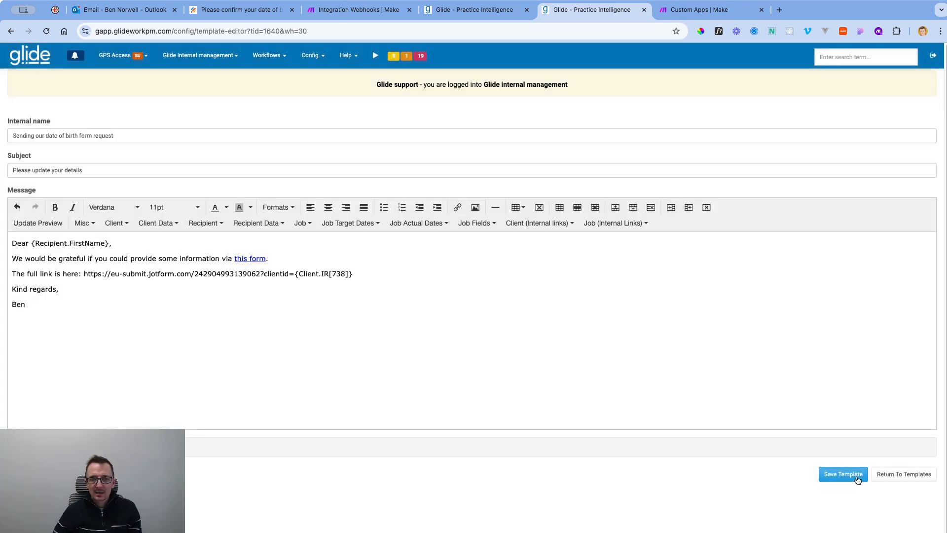
Save the template and return to the templates list.
click(857, 480)
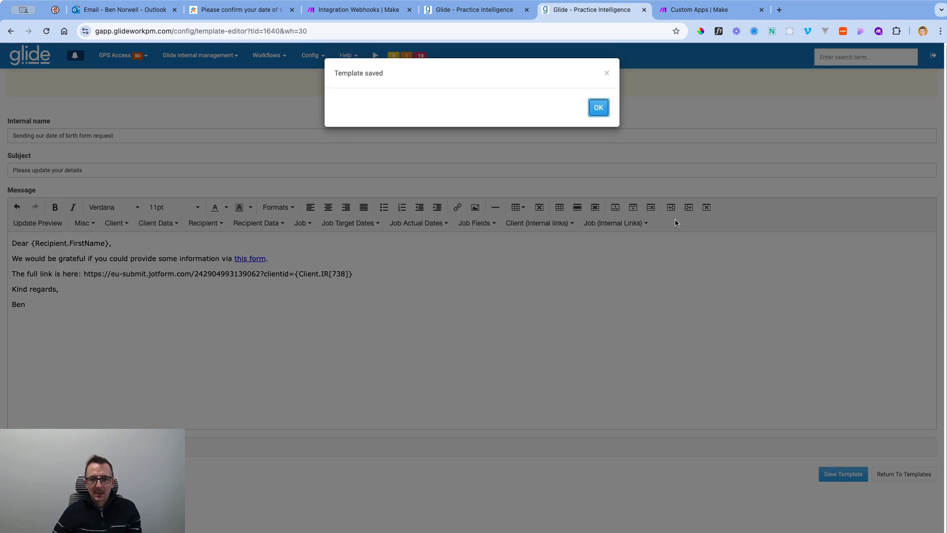
click(606, 110)
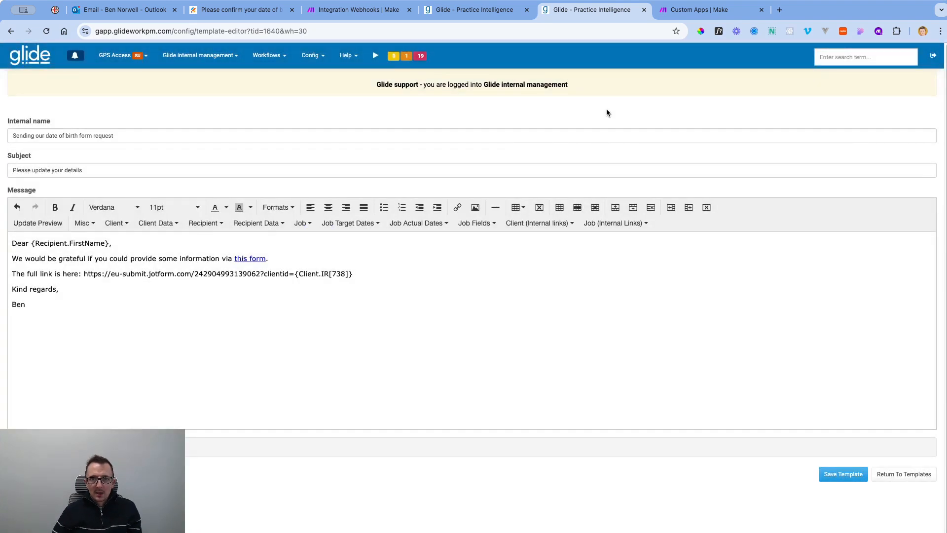
click(904, 474)
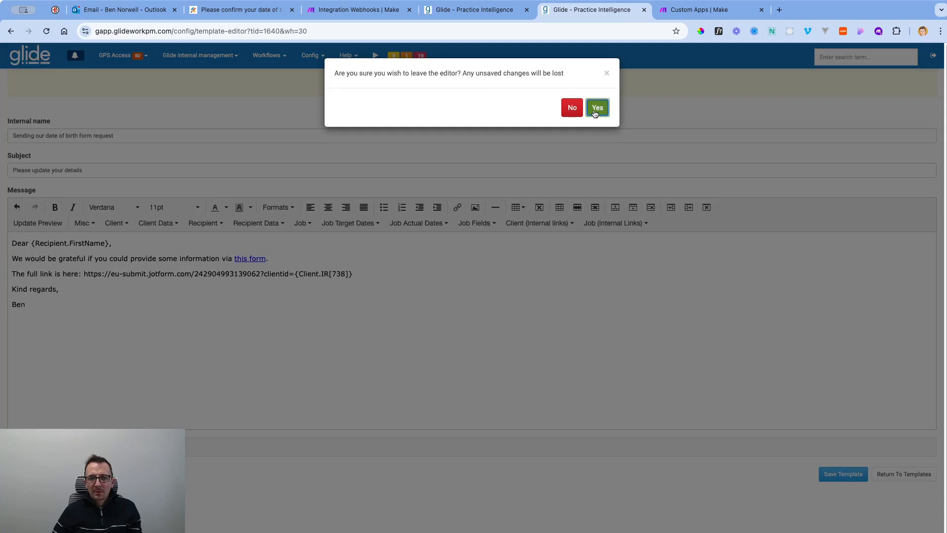
click(596, 111)
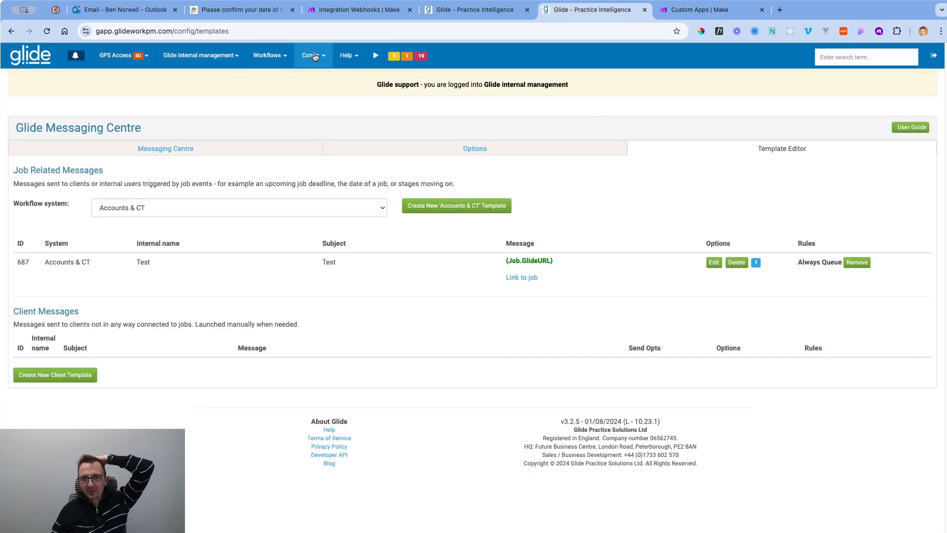
Open the My Charity client in Glide and select its single Onboarding contact's email address.
click(471, 10)
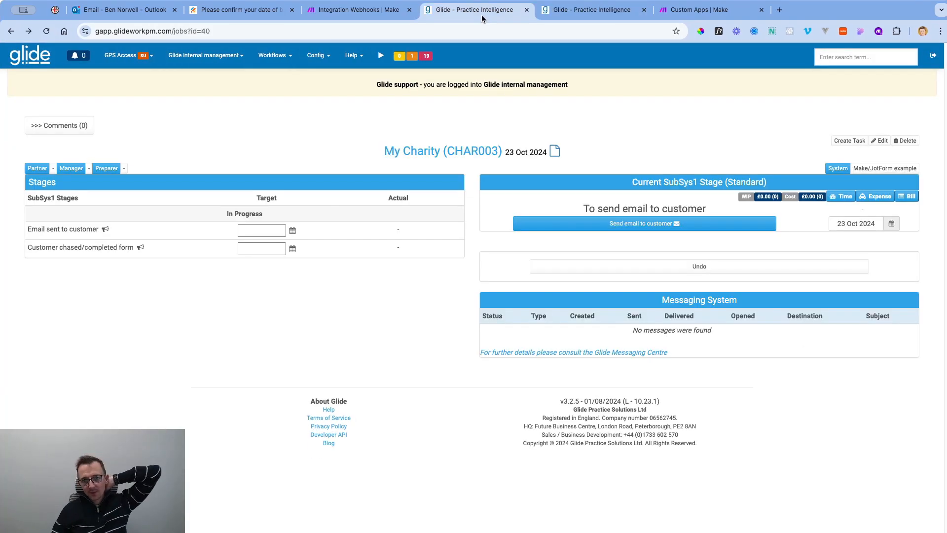
click(433, 155)
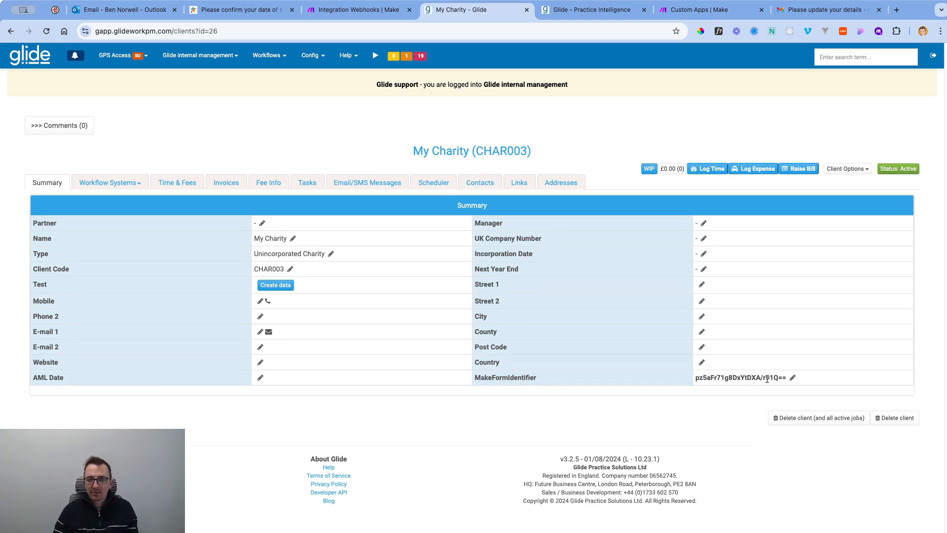
click(127, 184)
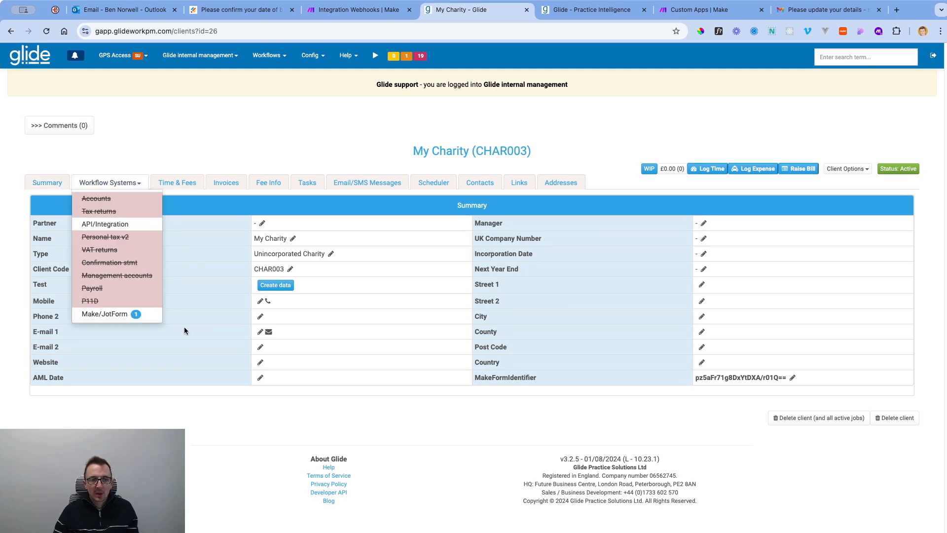
click(211, 147)
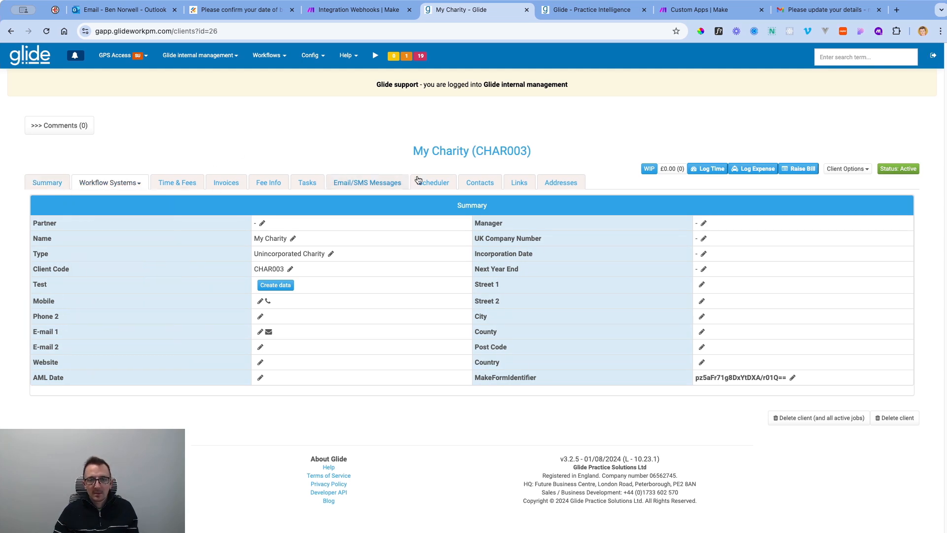
click(486, 186)
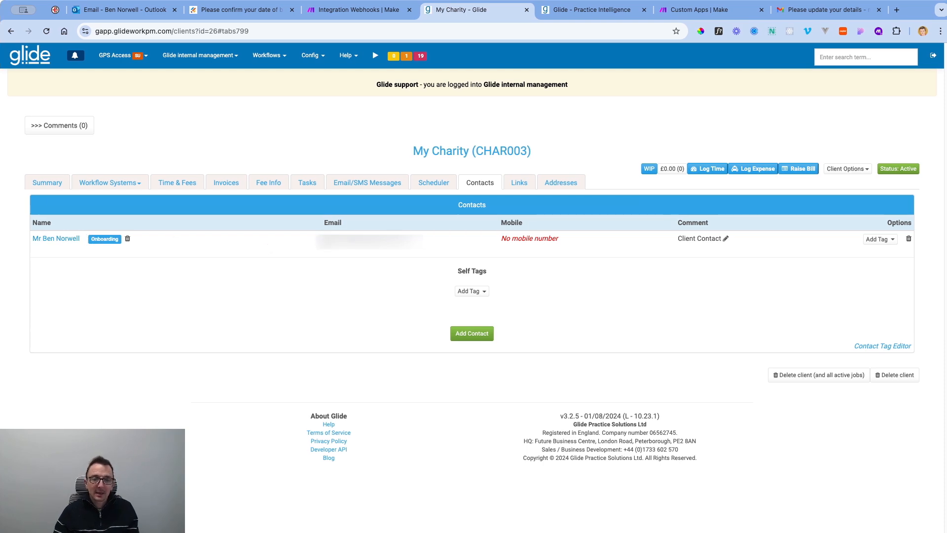
drag(322, 241, 407, 246)
Mark the customer email as sent on My Charity's Make/JotForm Standard job, then check Gmail.
click(444, 233)
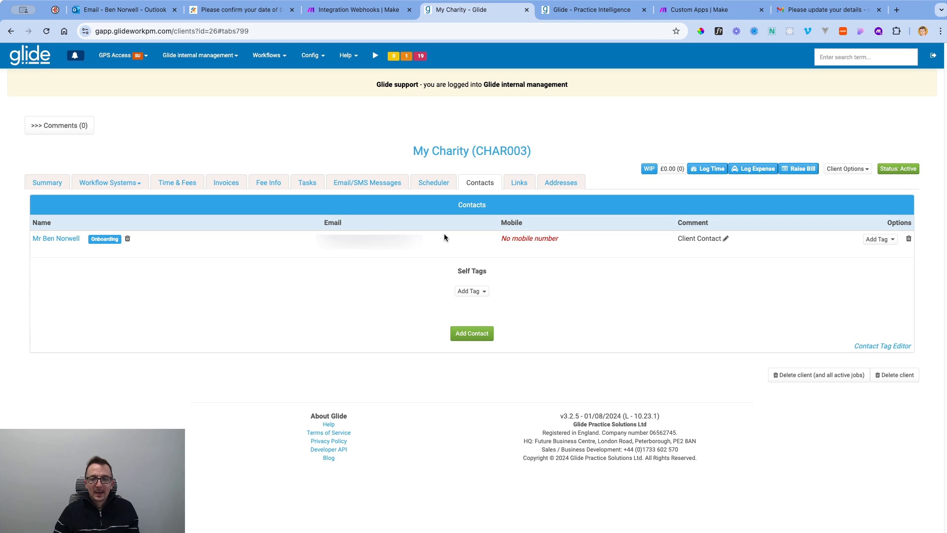
click(115, 183)
click(115, 314)
click(55, 318)
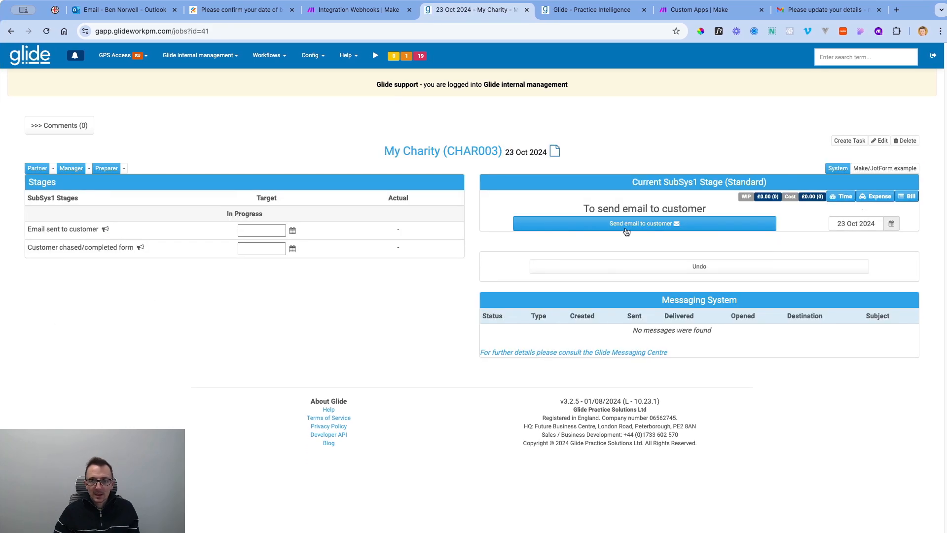
click(626, 227)
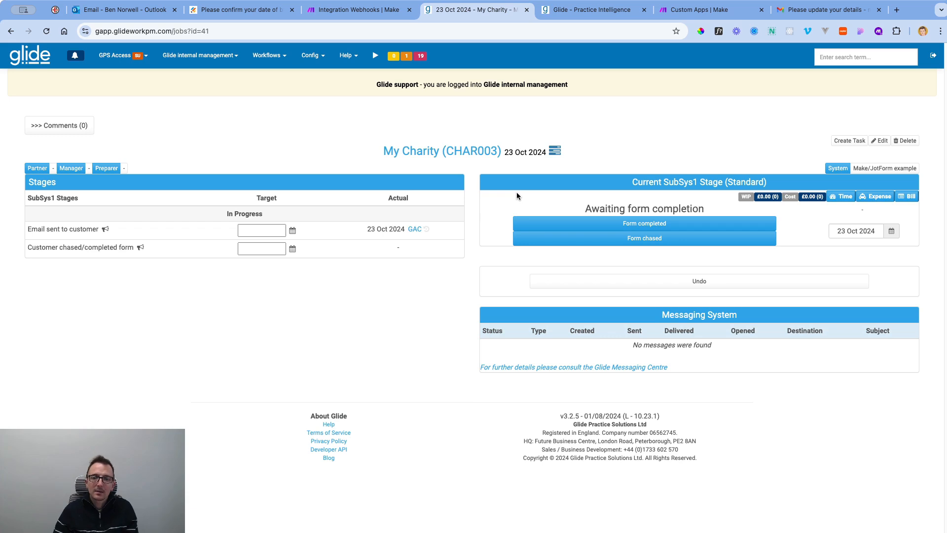
click(825, 10)
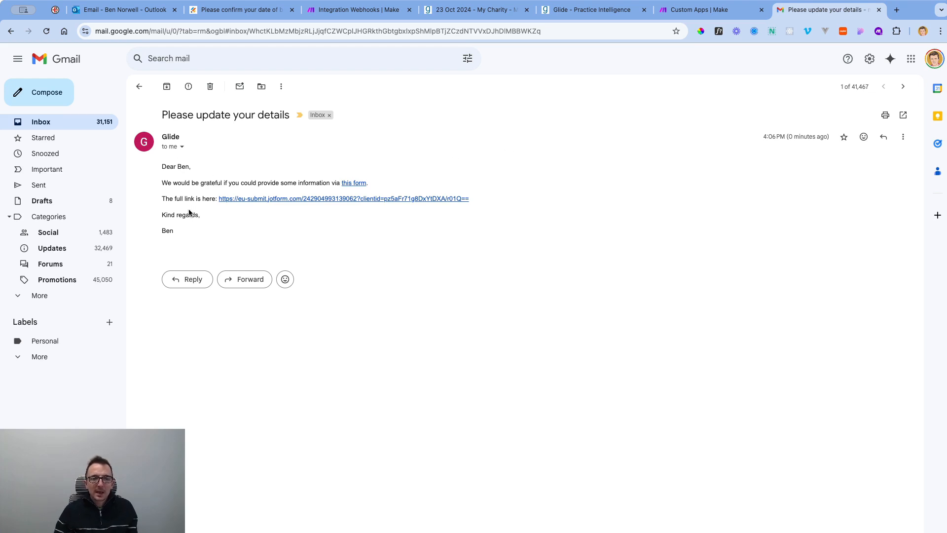
Open the Jotform date-of-birth form link from the 'Please update your details' email.
mouse_move(167, 135)
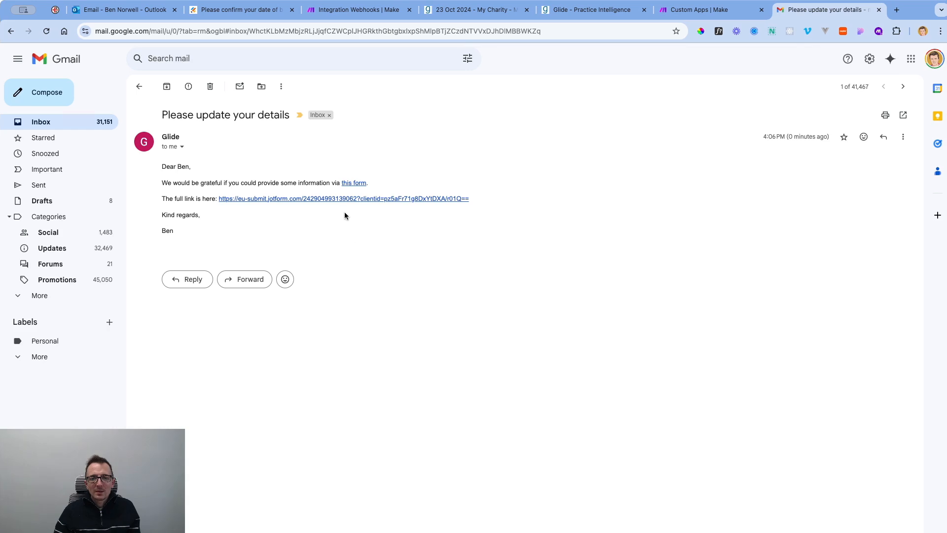
click(324, 199)
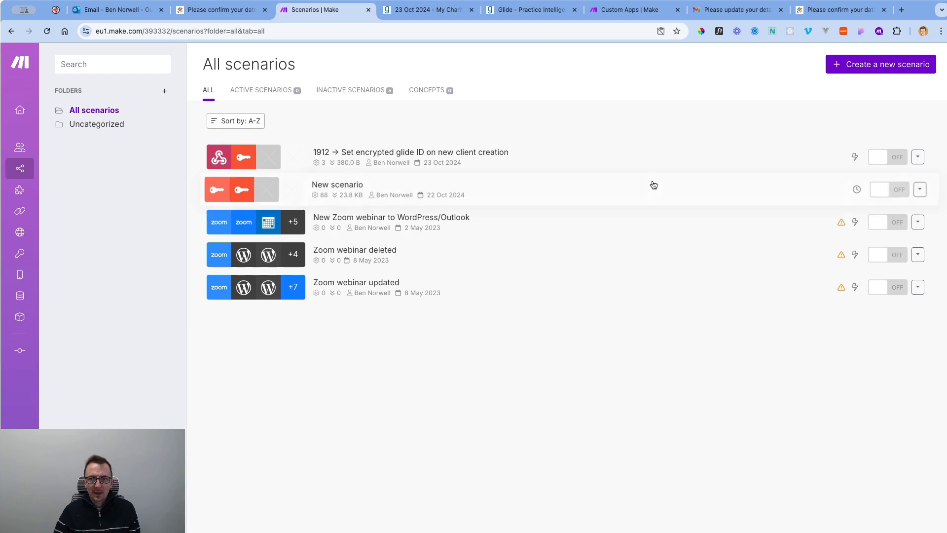
Start a new scenario with a Jotform Watch for Submissions trigger.
click(877, 69)
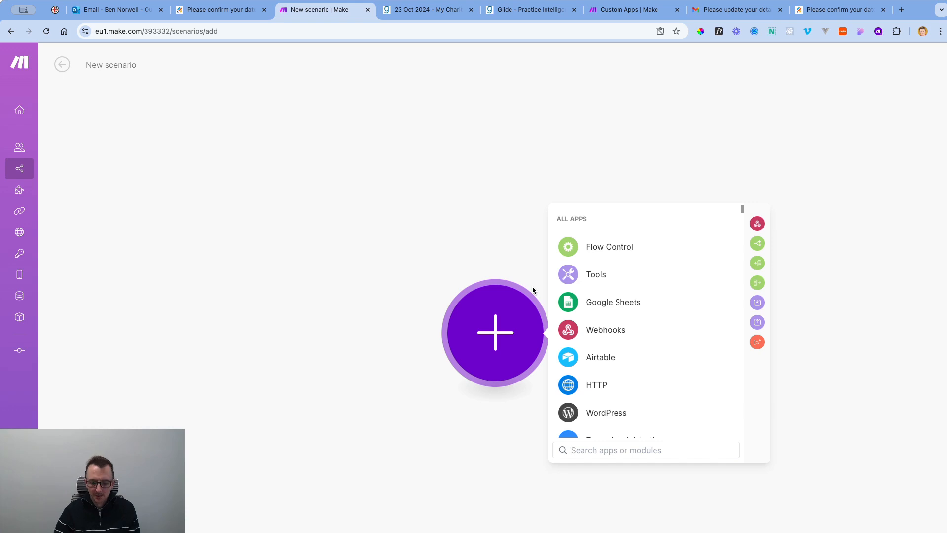
text(jotofmr)
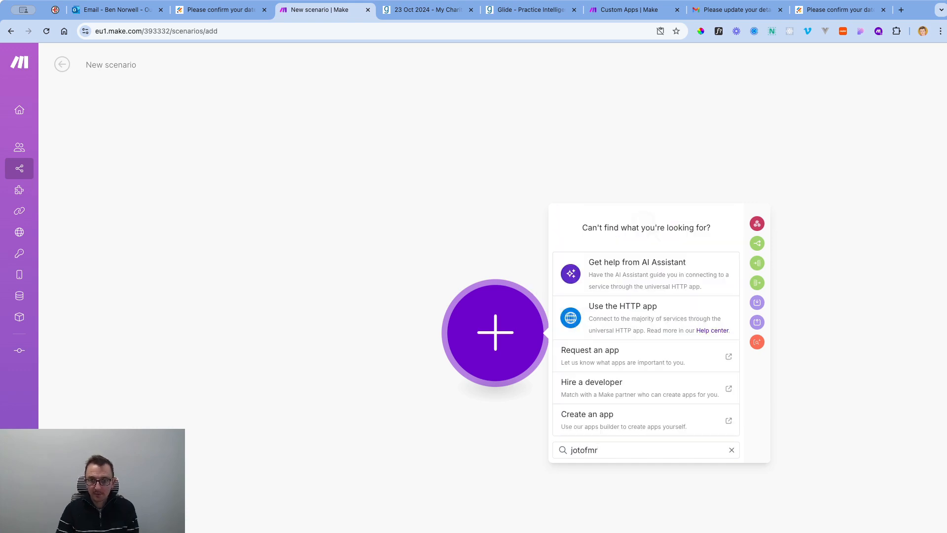
key(BackSpace)
key(BackSpace)
key(BackSpace)
key(BackSpace)
text(form)
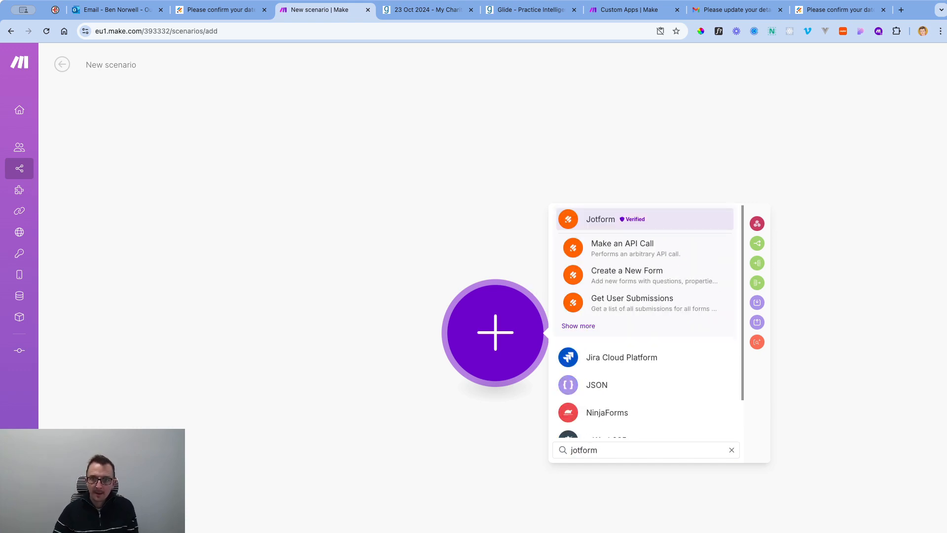
click(606, 219)
scroll(667, 345, down, 2)
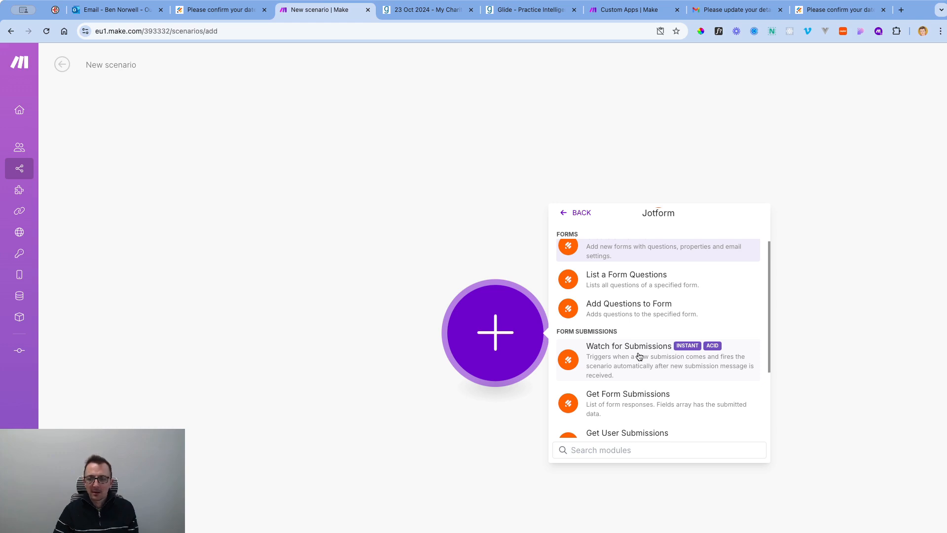
click(639, 356)
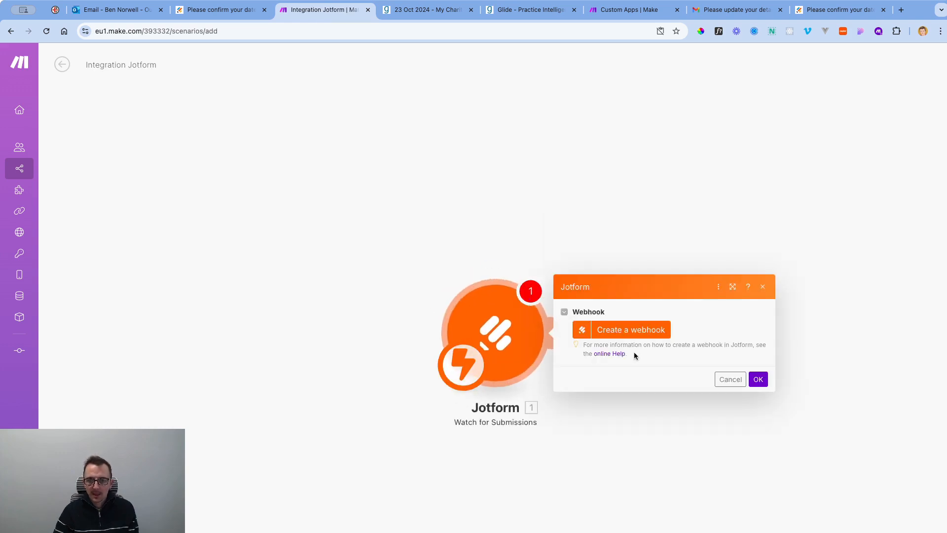
Create a new webhook named 'DOB form completed' with no team assigned.
click(629, 335)
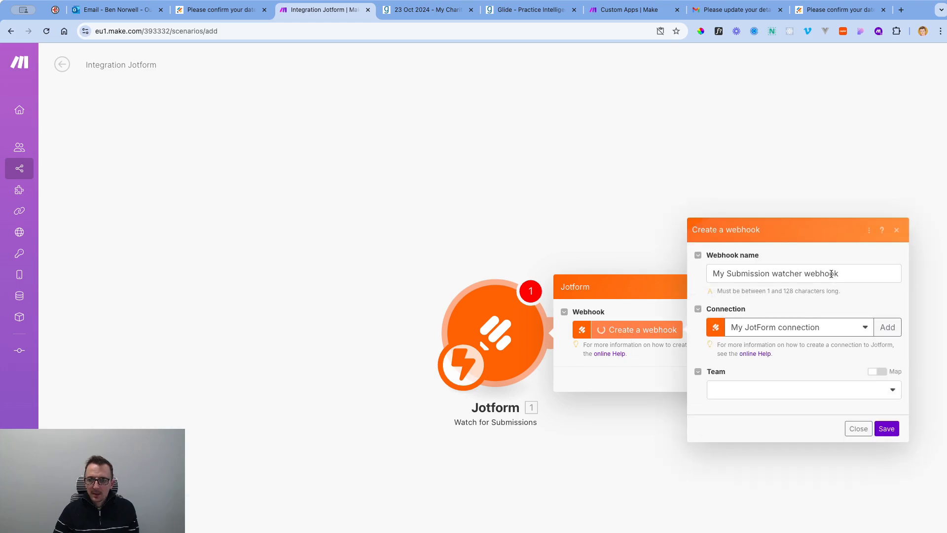
drag(841, 273, 706, 265)
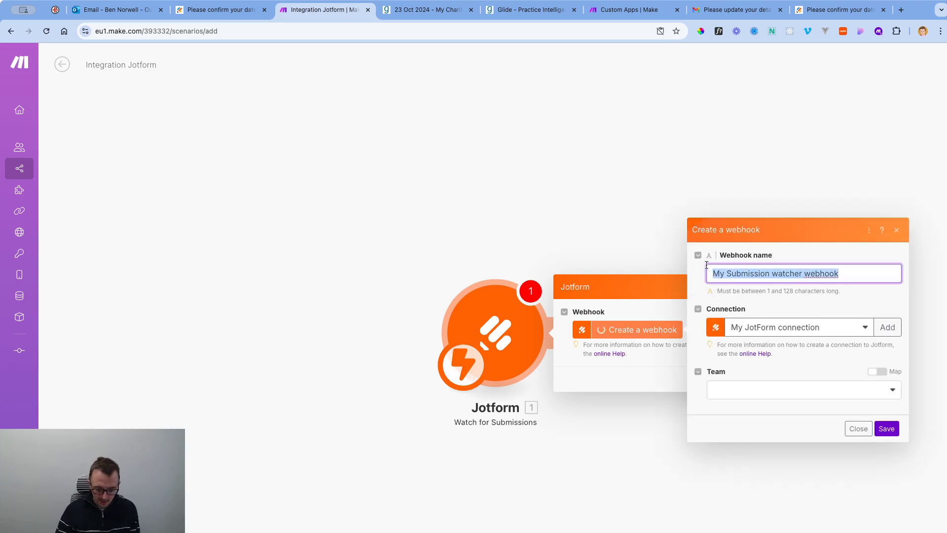
text(DOB ofrm)
key(BackSpace)
key(BackSpace)
key(BackSpace)
key(BackSpace)
key(BackSpace)
text(form completed)
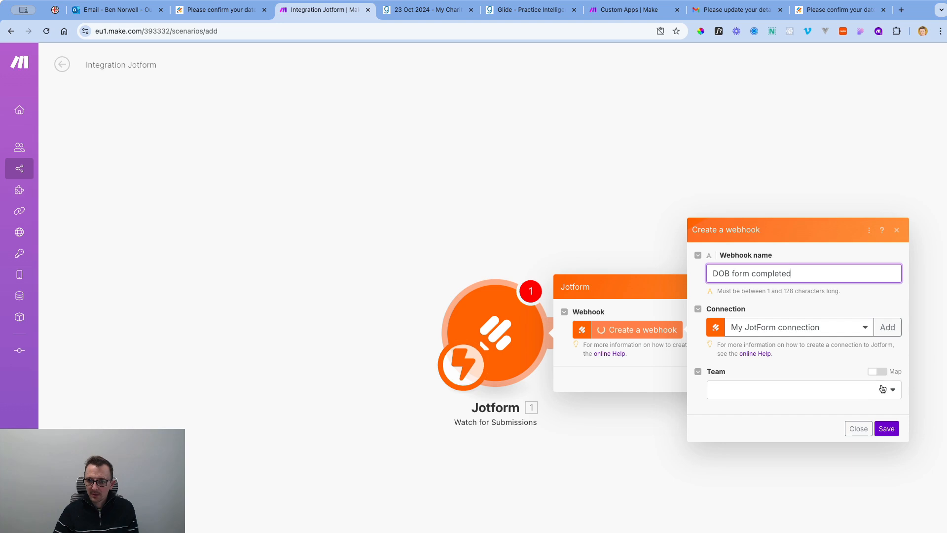
click(866, 394)
click(782, 405)
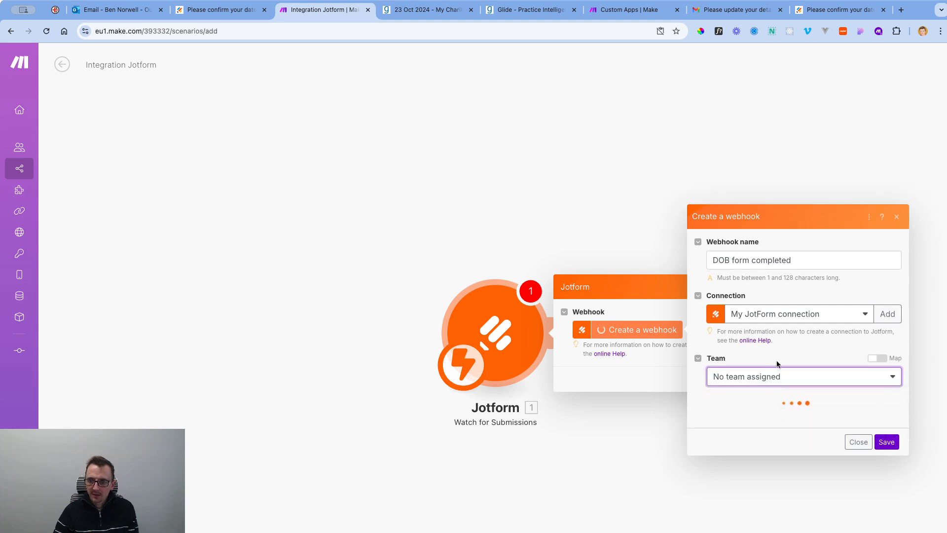
Attach the 'Please confirm your date of birth' form, save, and run only the Jotform trigger.
click(891, 411)
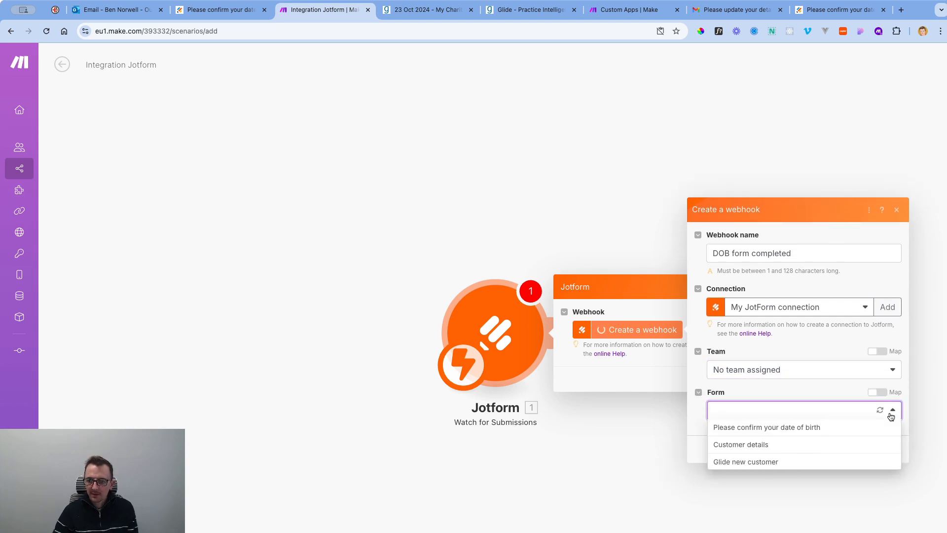
click(772, 427)
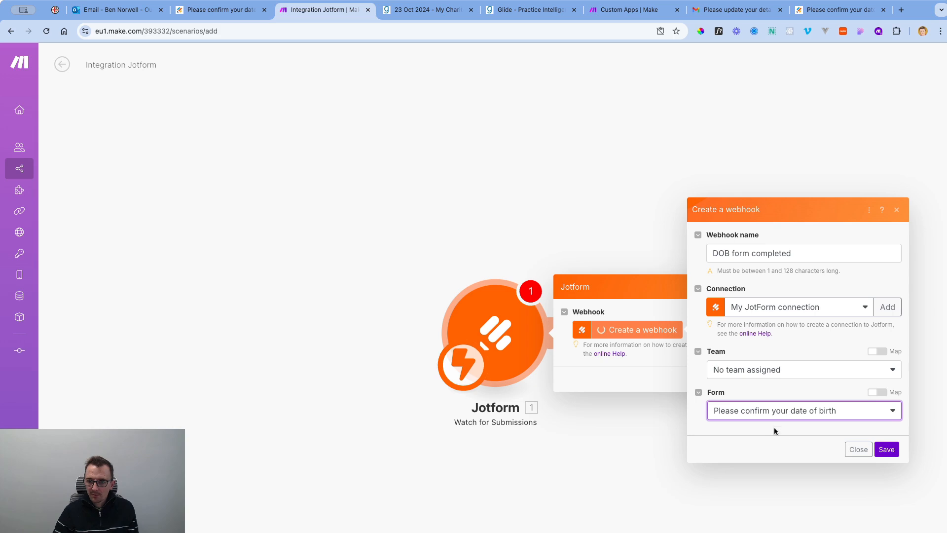
click(885, 450)
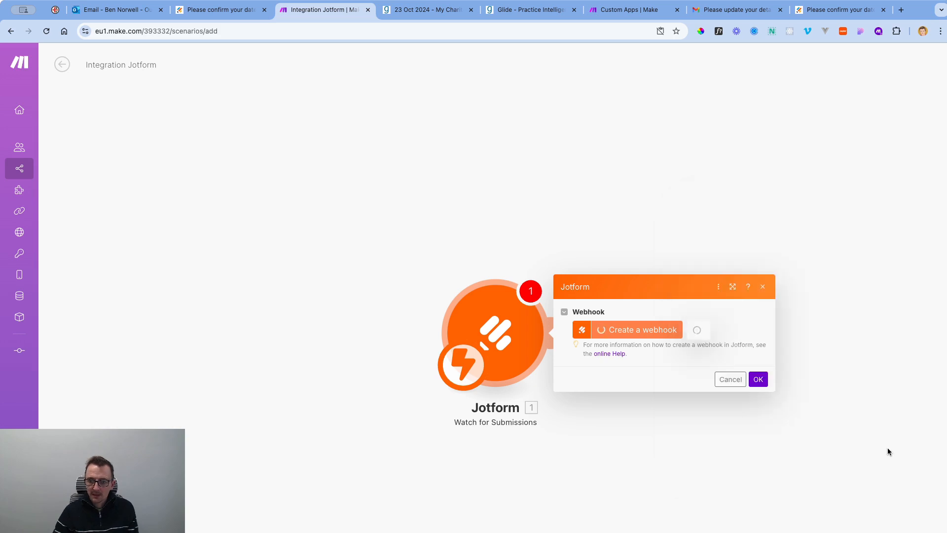
click(758, 395)
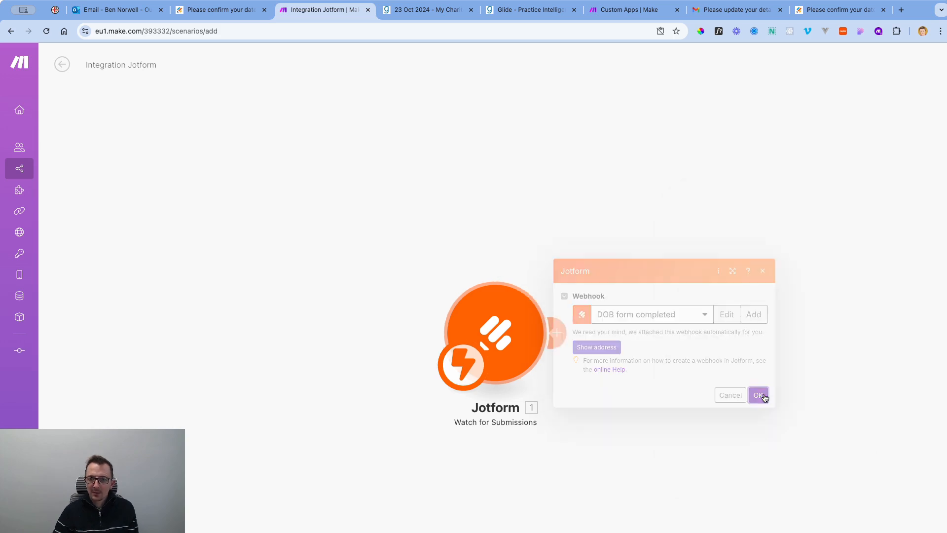
right_click(513, 323)
click(542, 348)
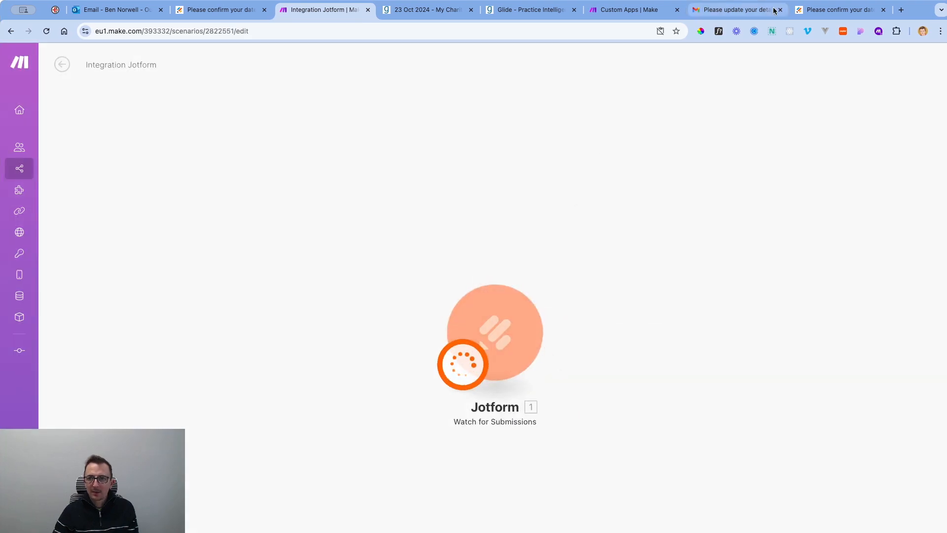
Submit the Jotform date-of-birth form with 9 October 2024 as the date.
click(830, 11)
click(456, 212)
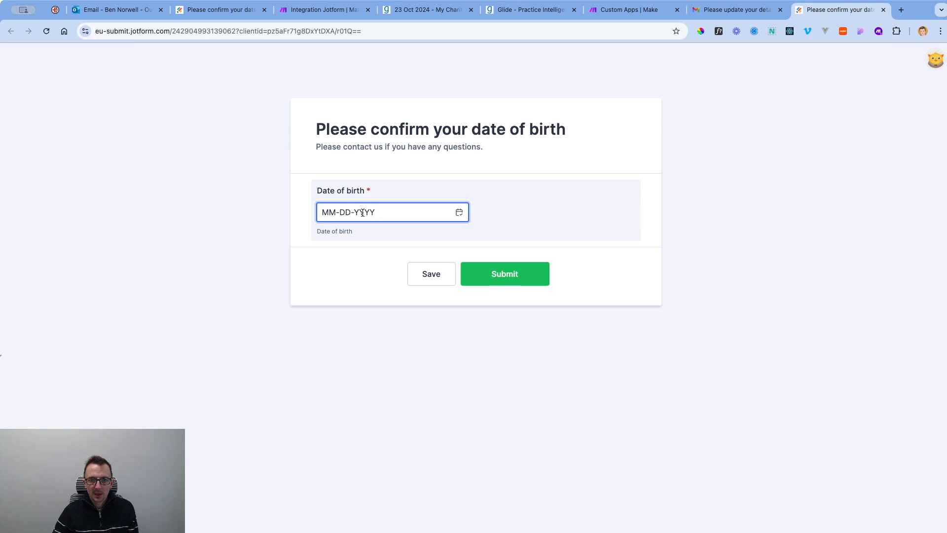
click(460, 213)
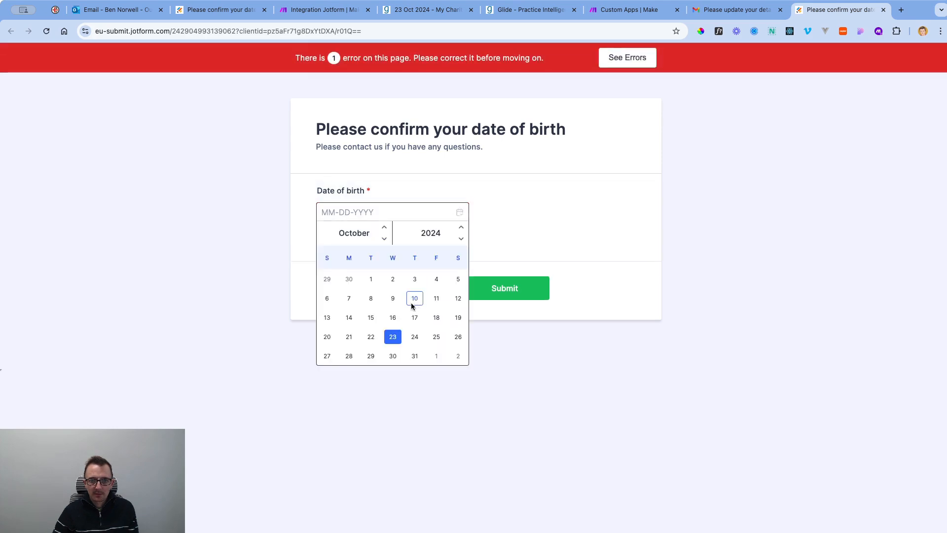
click(393, 298)
click(492, 275)
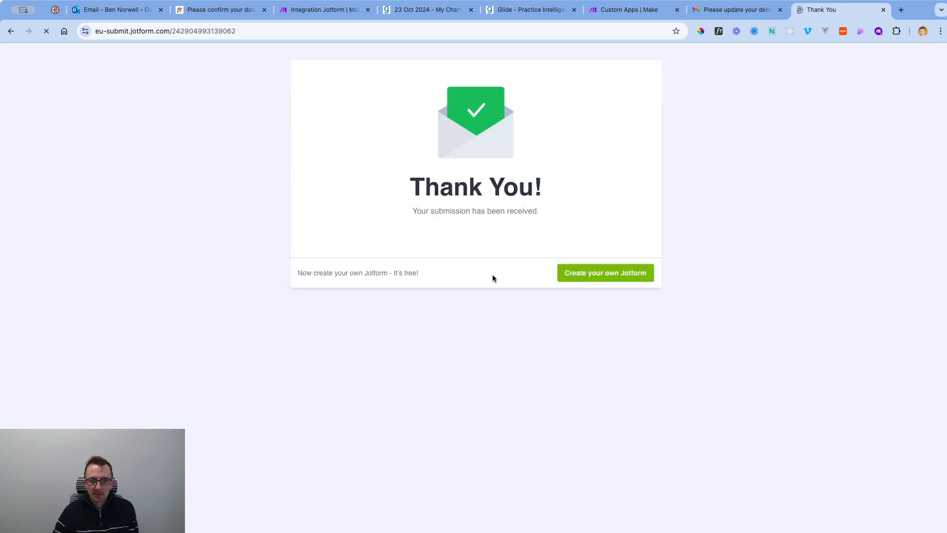
click(337, 11)
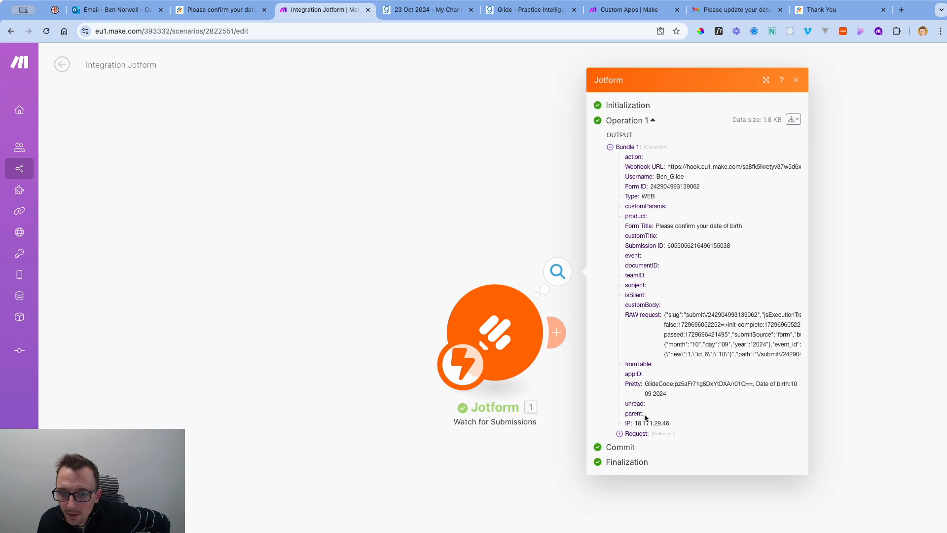
Inspect the trigger's output bundle, expanding Request to see the GlideCode and date 10 09 2024.
click(620, 433)
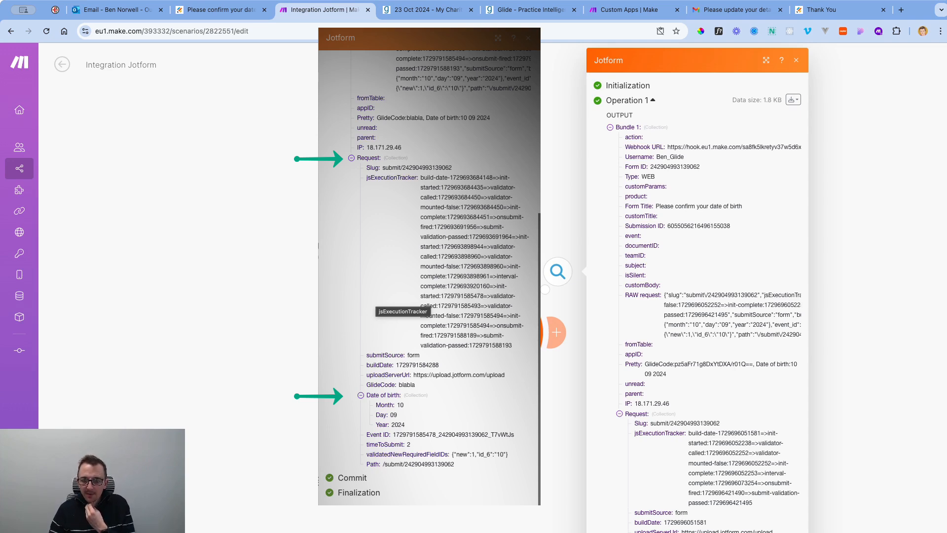
click(858, 448)
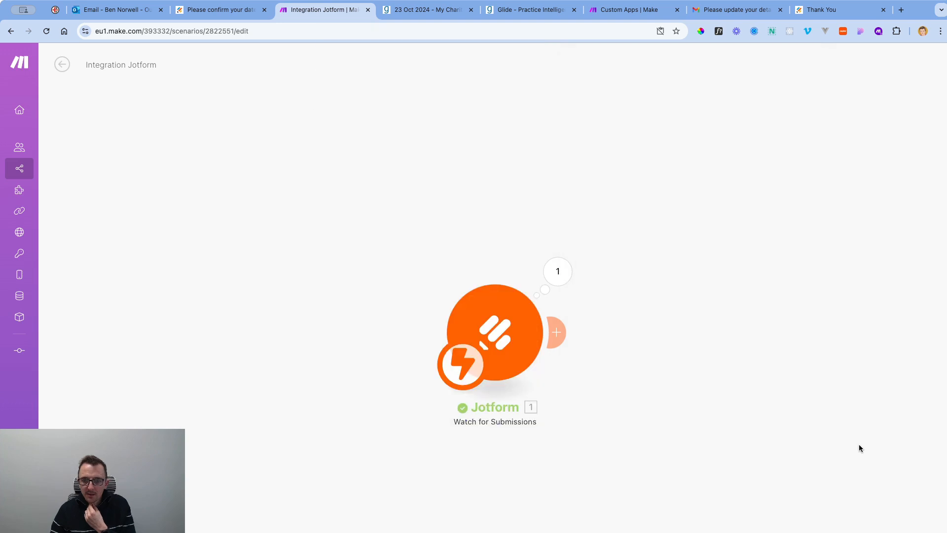
Add a Tools 'Compose a string' module after the Jotform trigger.
click(556, 332)
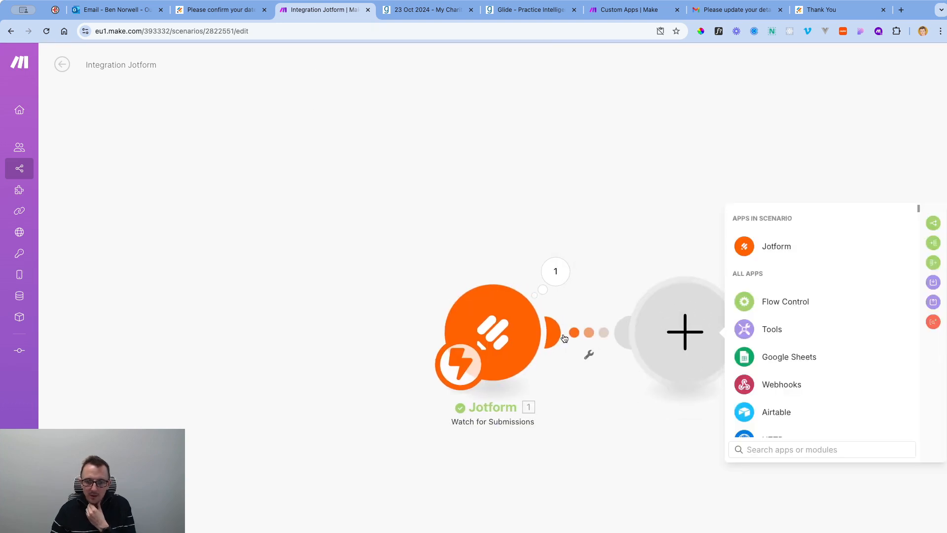
text(text)
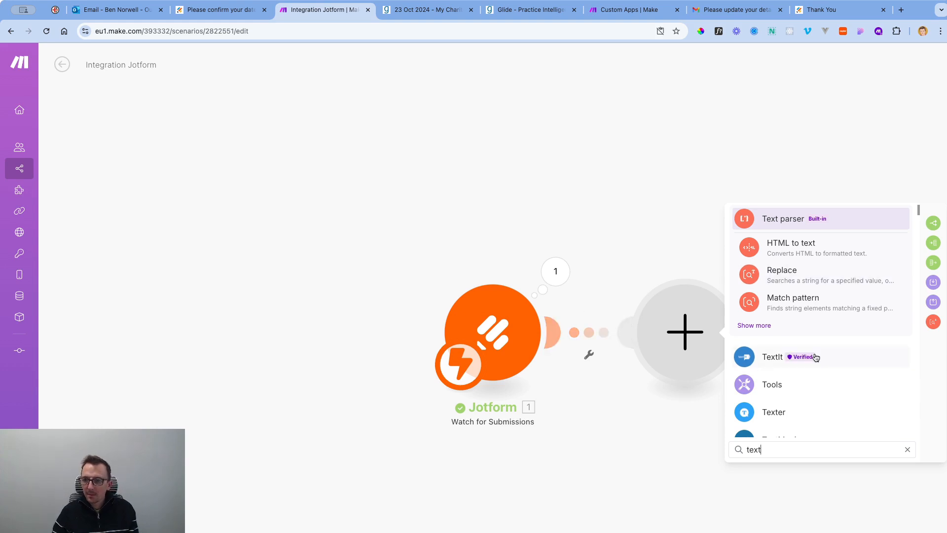
scroll(820, 363, down, 1)
scroll(819, 364, down, 3)
key(BackSpace)
key(BackSpace)
key(BackSpace)
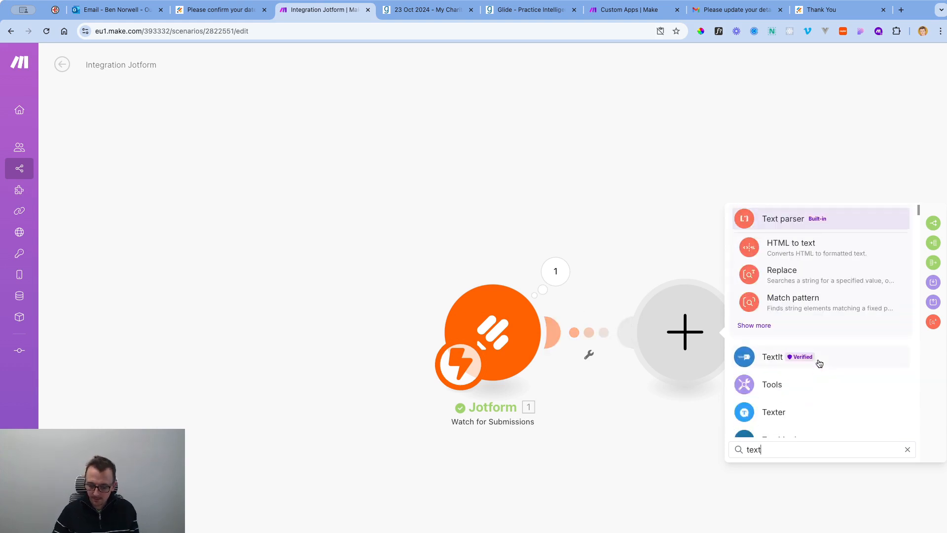
key(BackSpace)
text(string)
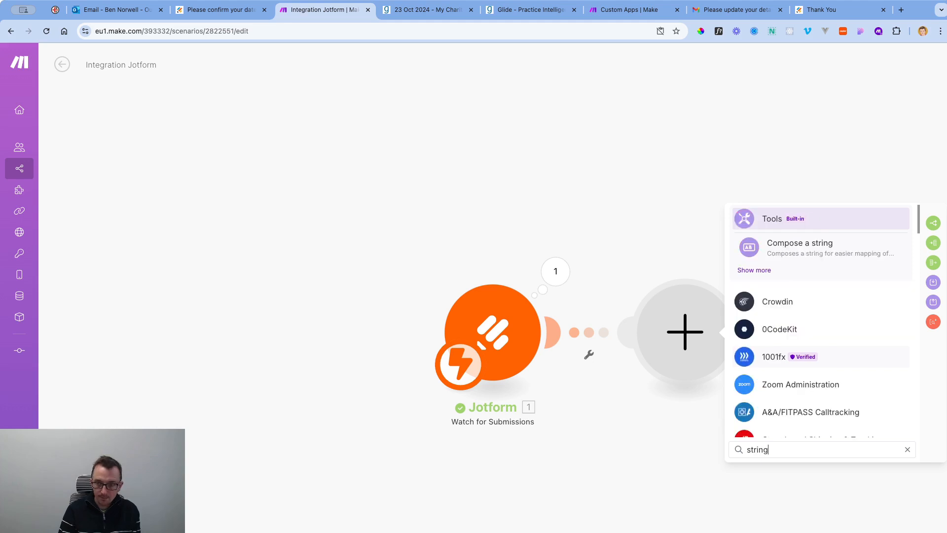
click(833, 251)
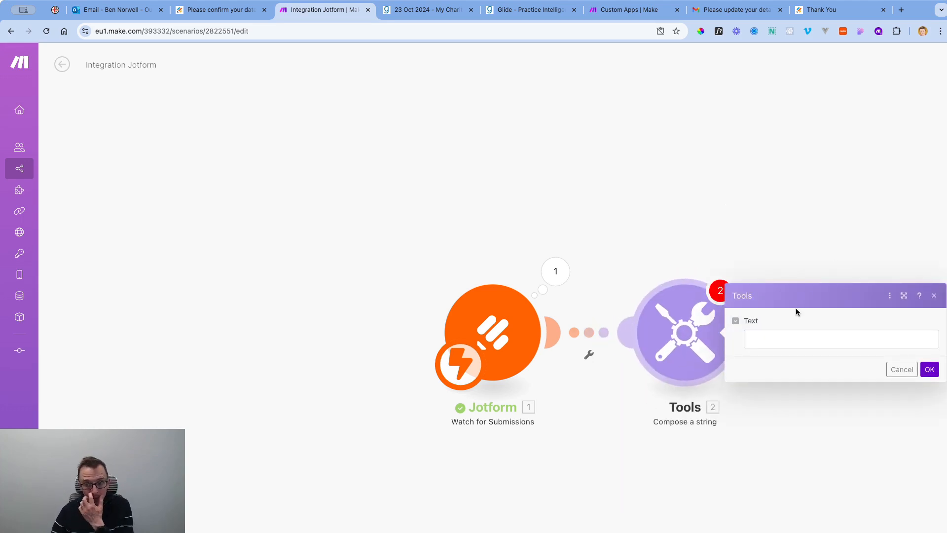
Map the date of birth's Year, '-', Month, '-' and a third value into the Text field.
click(781, 336)
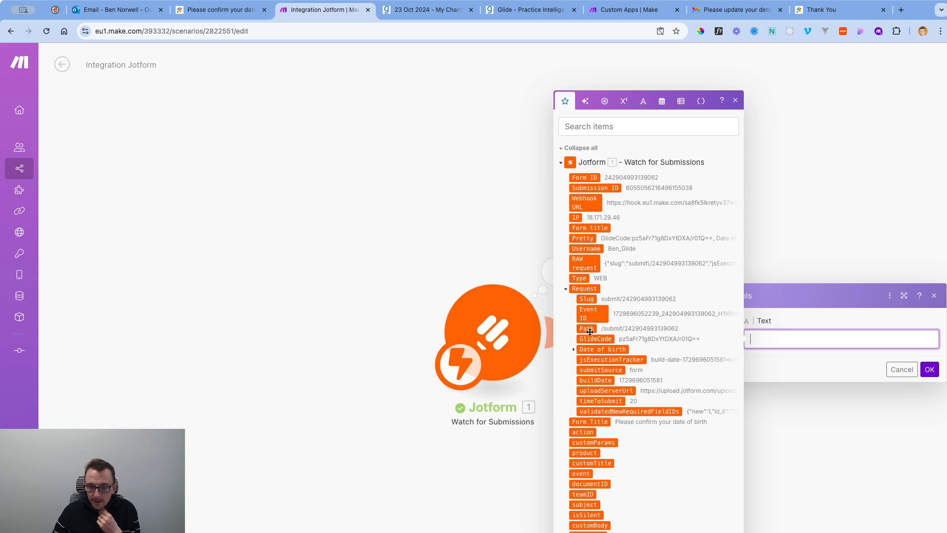
click(573, 349)
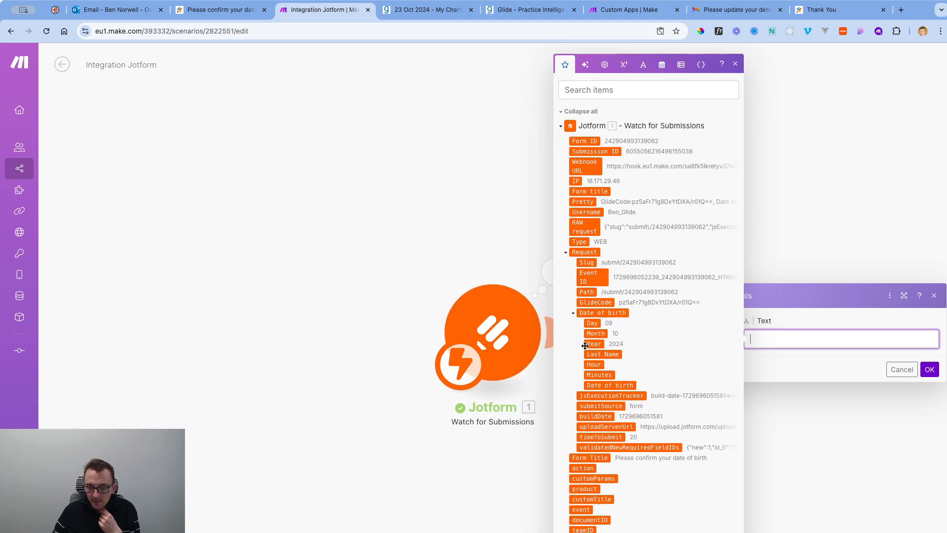
click(593, 344)
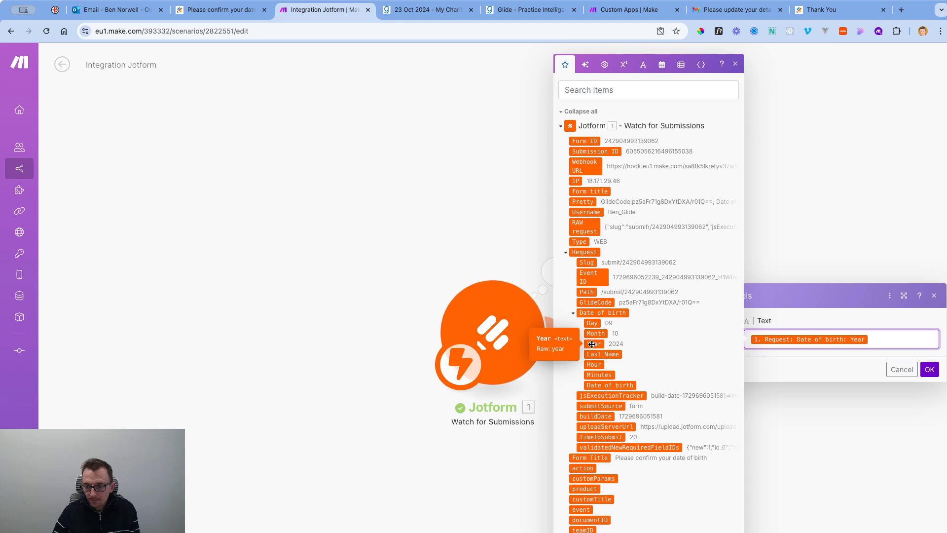
text(-)
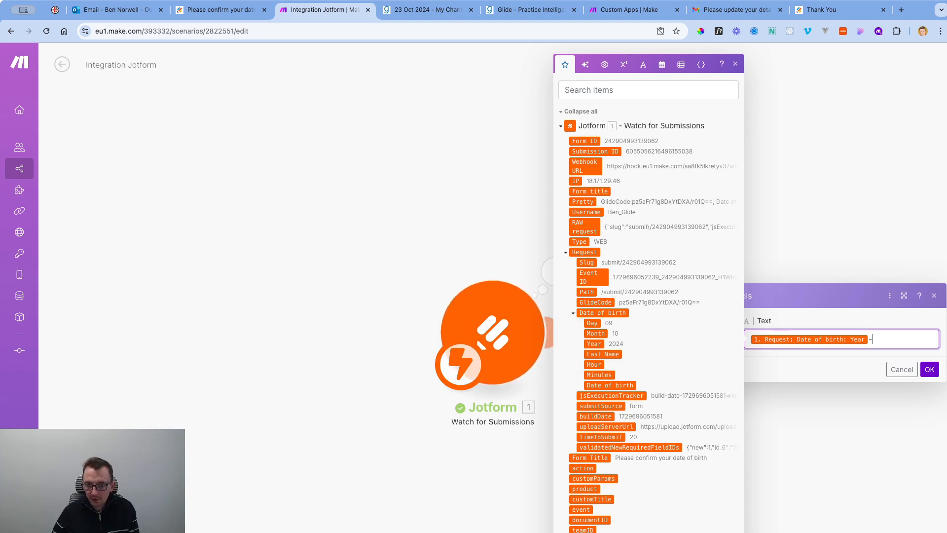
click(597, 332)
text(-)
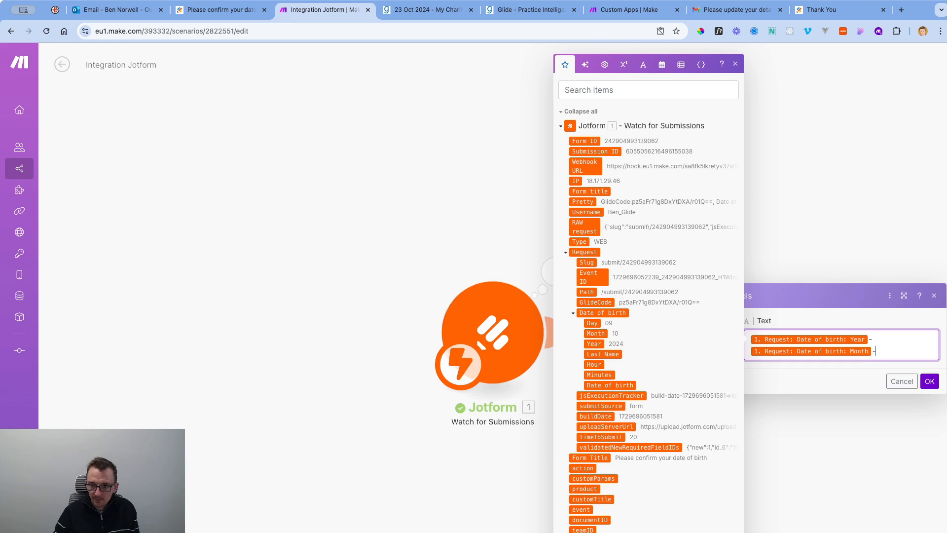
click(594, 322)
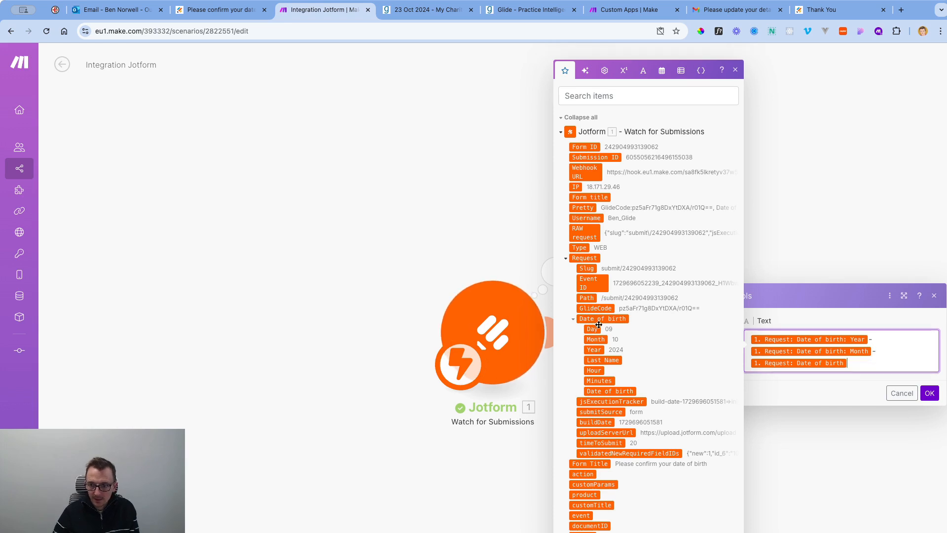
click(929, 393)
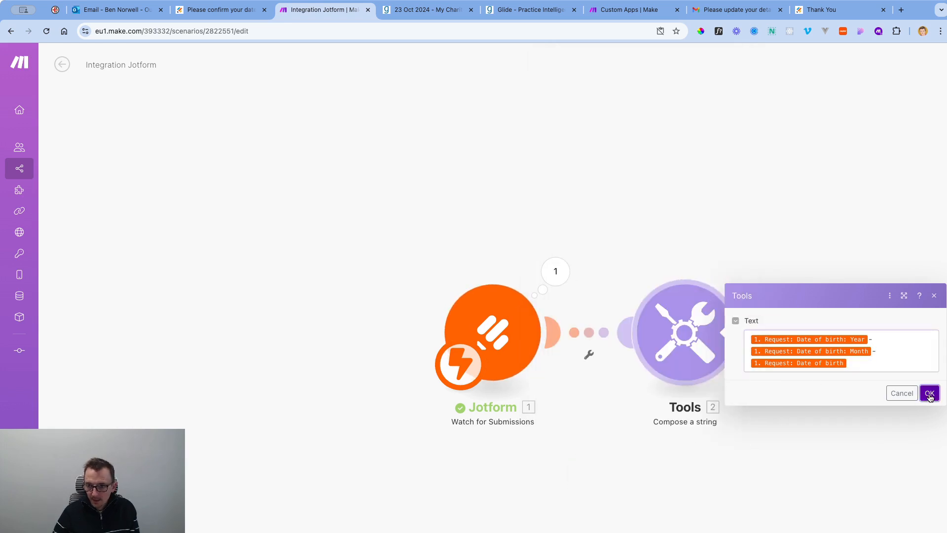
Remove the wrongly added third value and save the Year-Month-Day text.
click(684, 336)
click(783, 353)
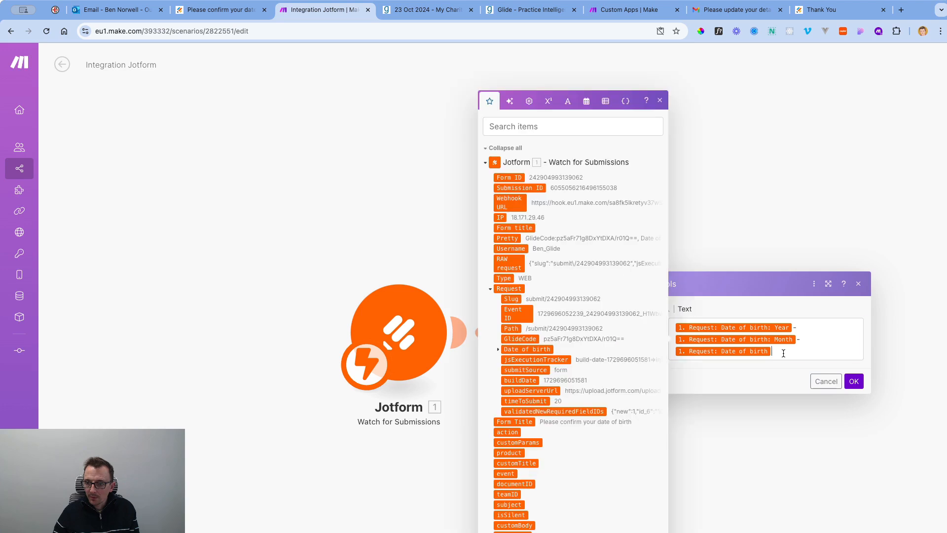
key(BackSpace)
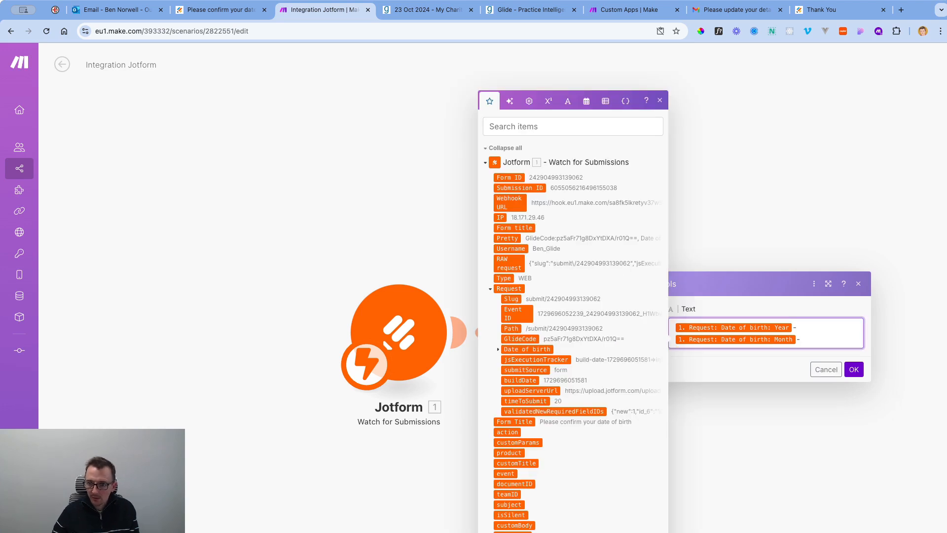
click(498, 344)
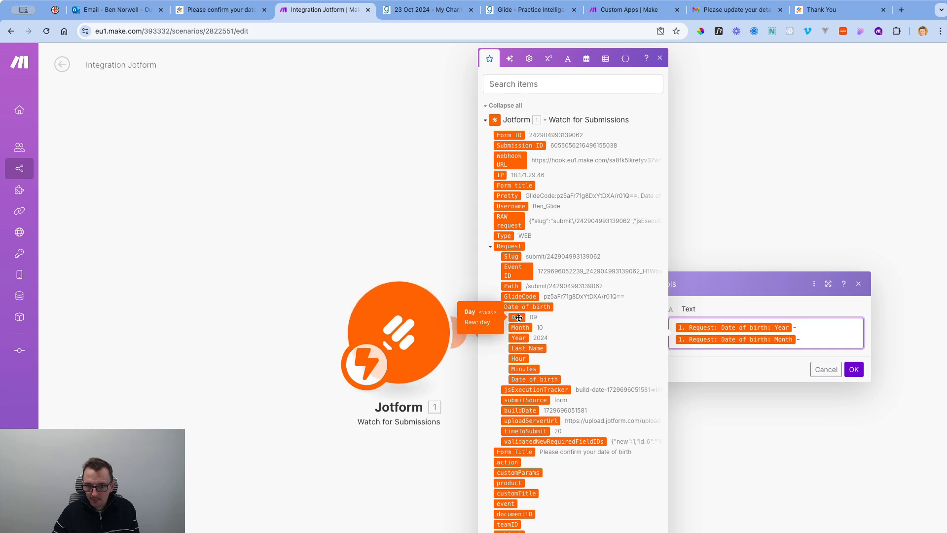
click(853, 370)
Start a Tools-only test run, entering sample year 2024 and month 10.
right_click(606, 324)
click(646, 347)
click(732, 336)
text(2024)
key(Tab)
text(10)
key(Tab)
Run the Tools test with day 23, yielding 2024-10-23, then search 'encr' for a new module.
text(23)
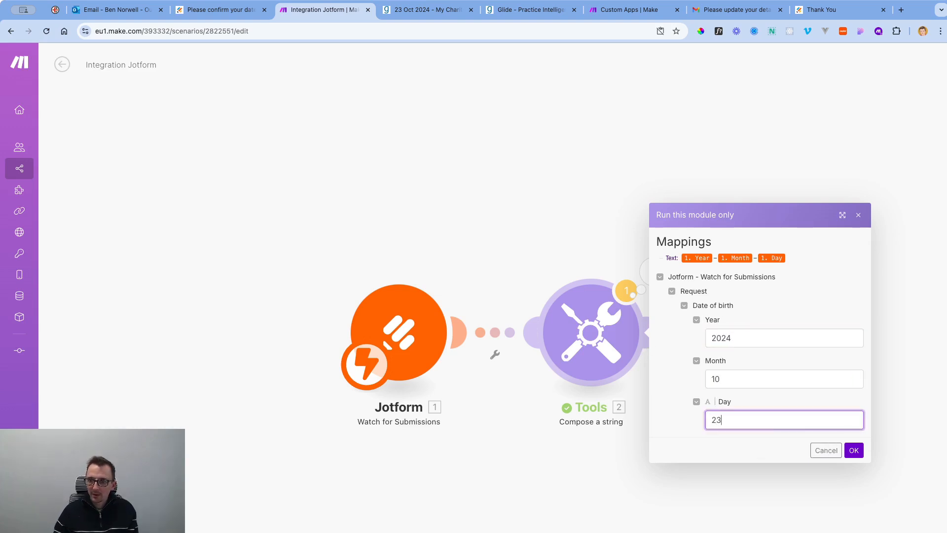
click(853, 450)
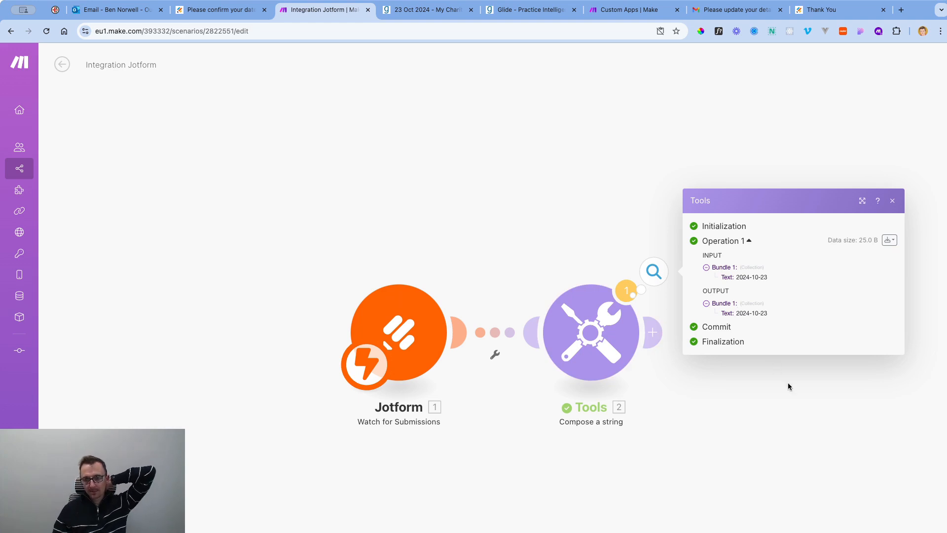
click(652, 332)
text(encr)
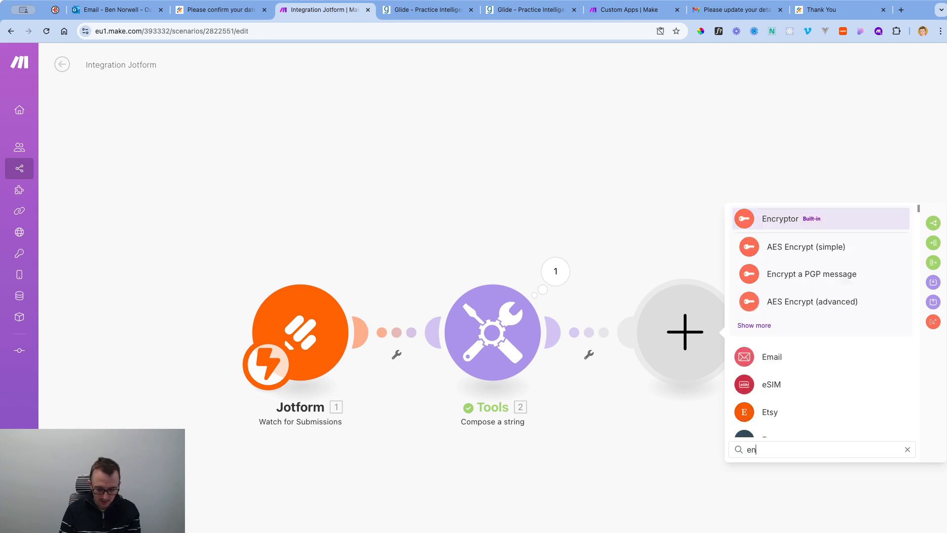
Add an Encryptor AES Decrypt (simple) module after Tools and select its Data field.
click(745, 220)
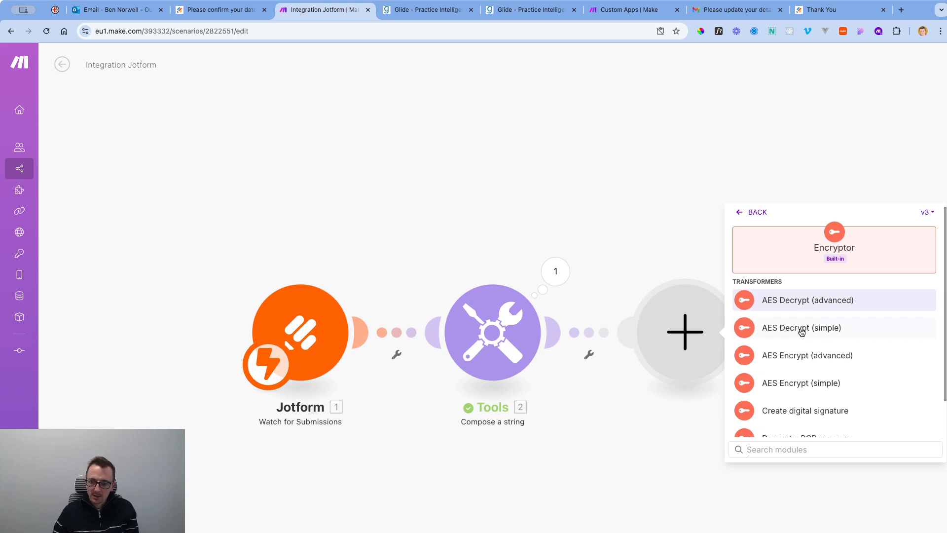
click(801, 330)
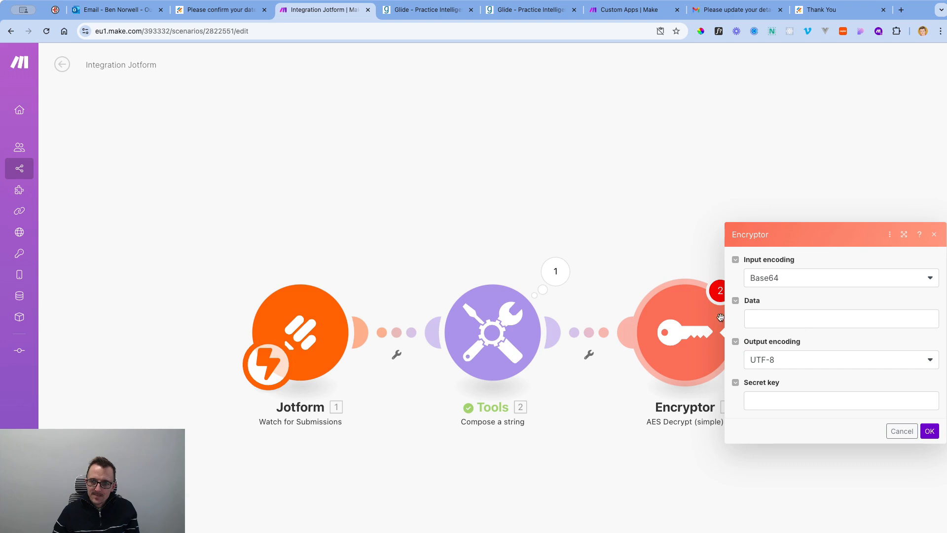
click(762, 317)
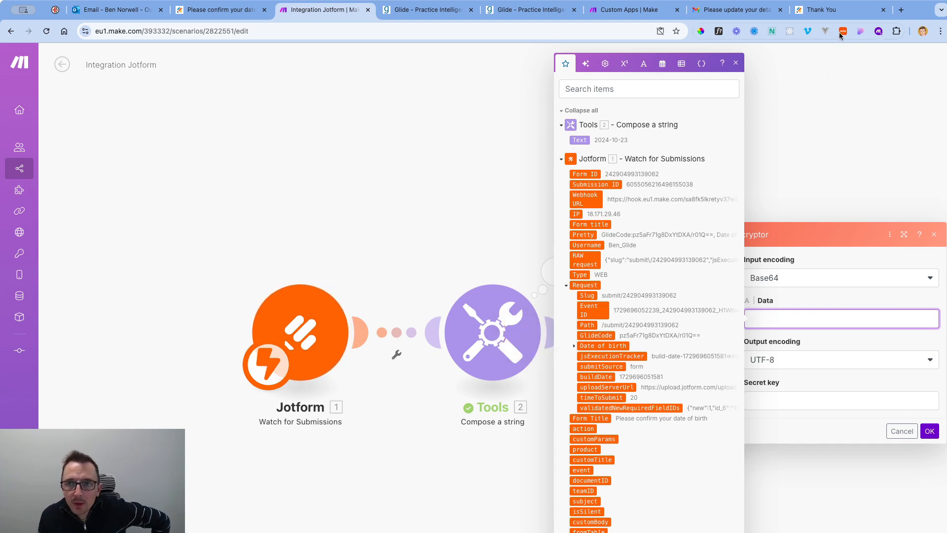
Bring the Jotform tab back to the blank date-of-birth form, then return to Make.
click(839, 9)
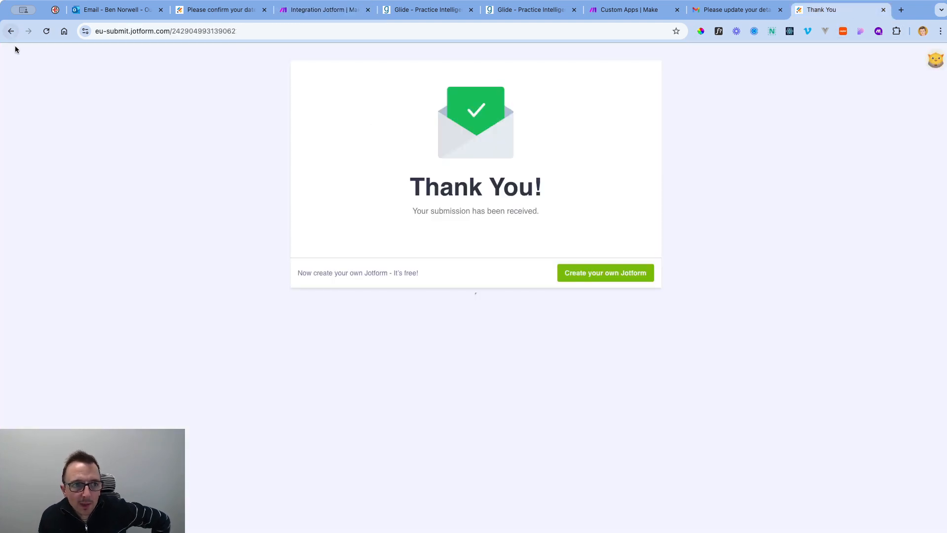
click(11, 32)
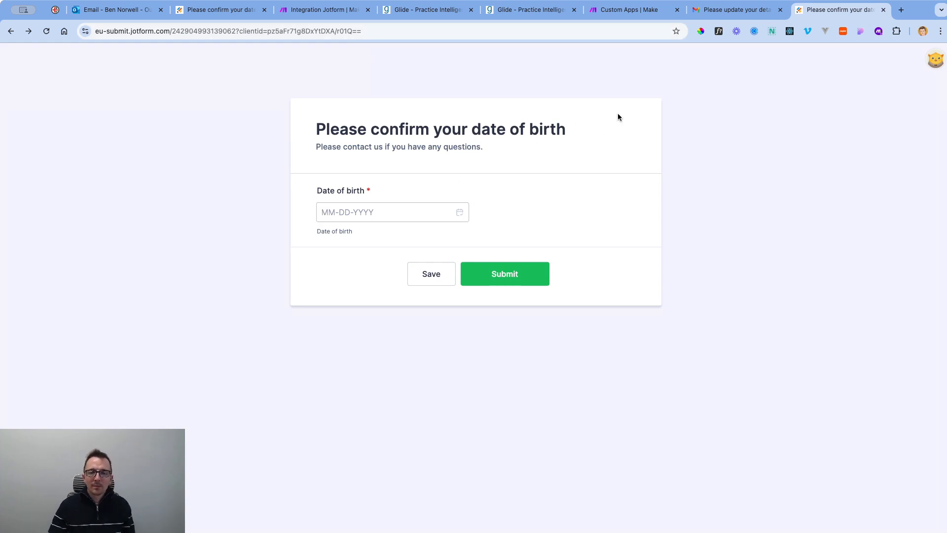
click(323, 5)
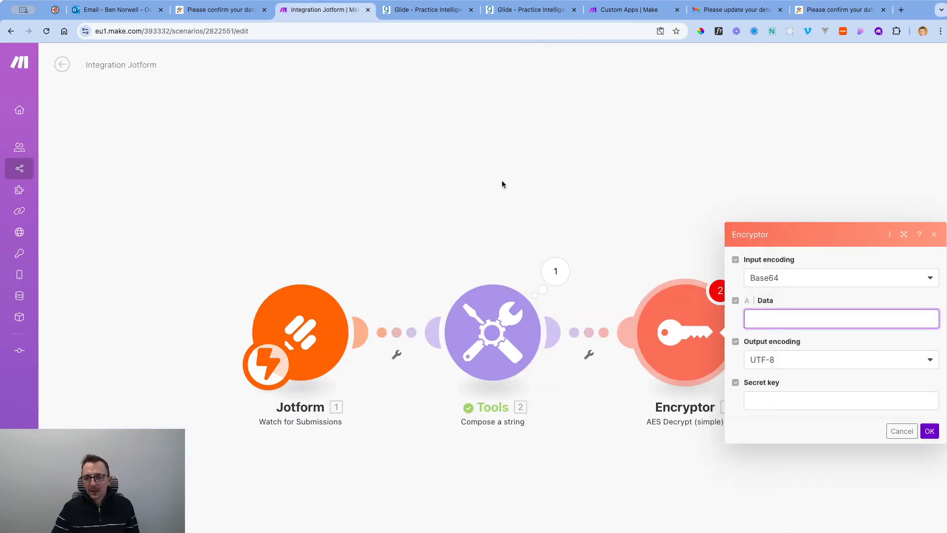
Map Jotform's Request GlideCode into the Encryptor's Data, enter the secret key, and save.
click(766, 319)
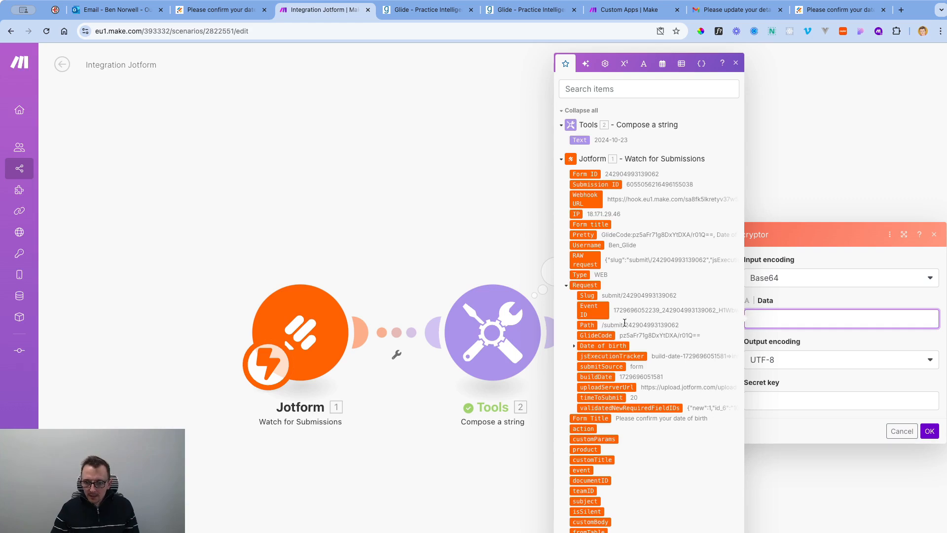
click(600, 335)
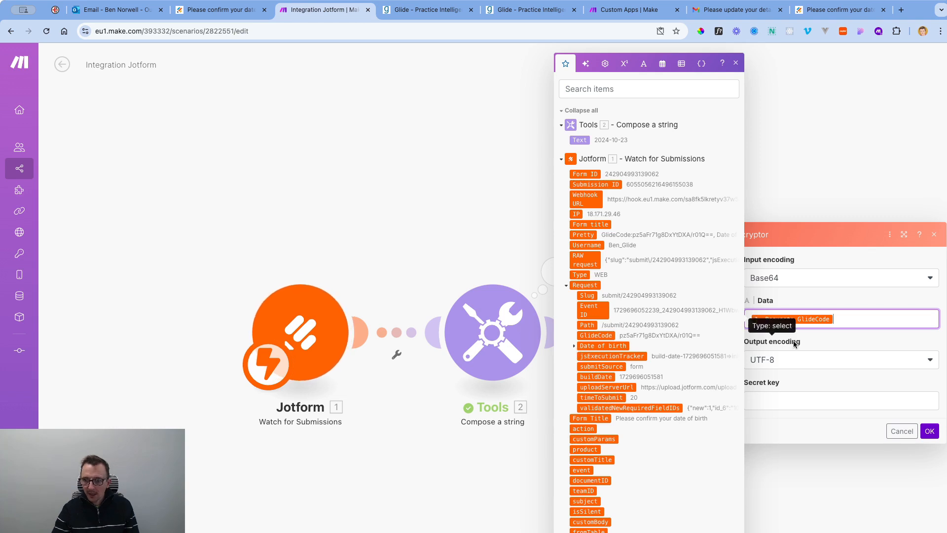
click(818, 344)
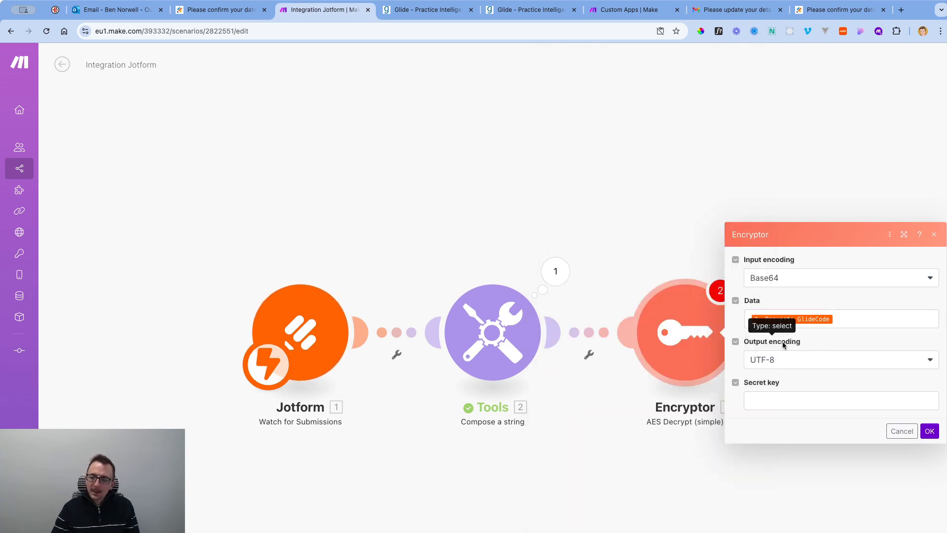
click(782, 398)
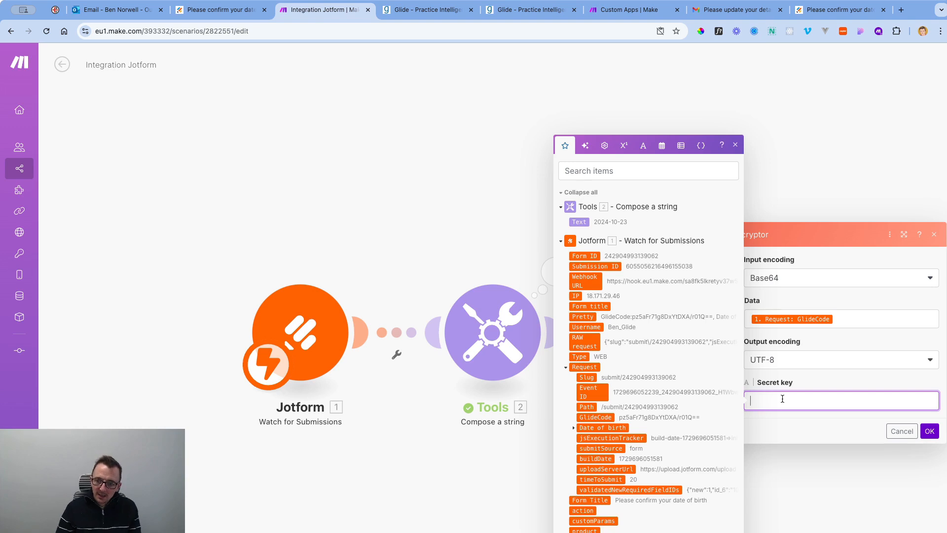
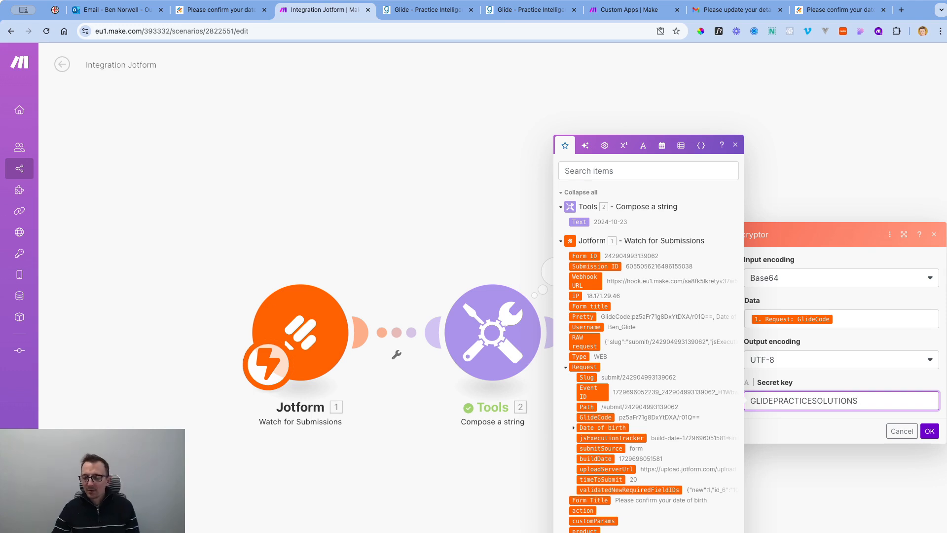
click(858, 419)
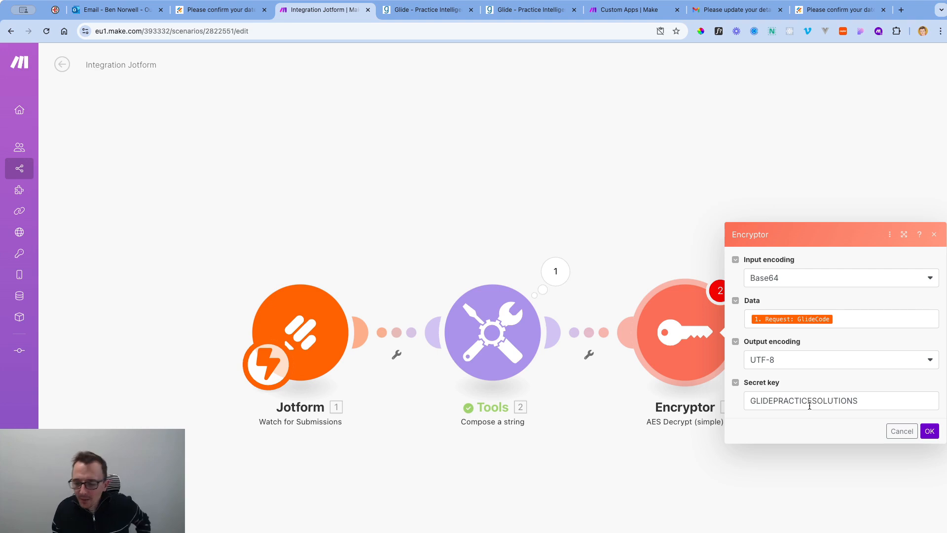
click(929, 432)
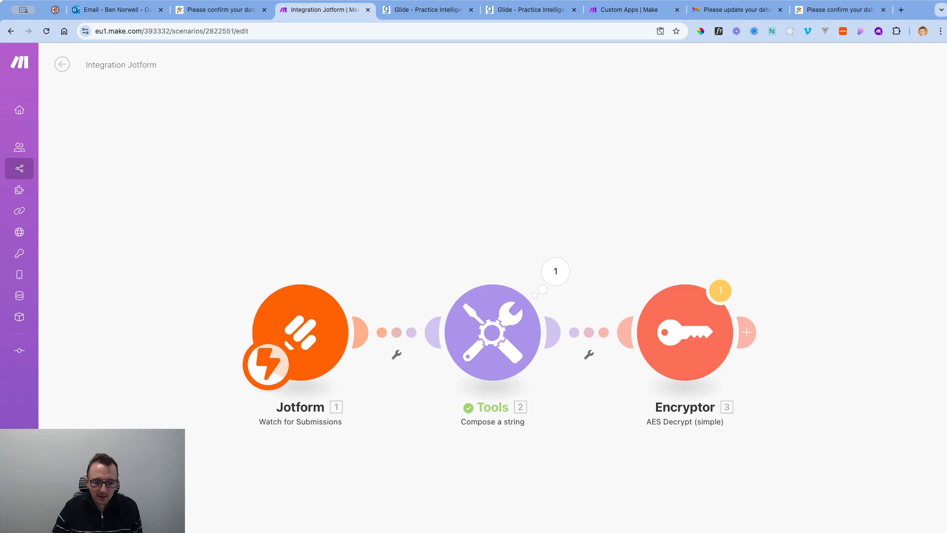
Run only the Jotform trigger module so it waits for a submission, then go to the form.
right_click(310, 310)
click(334, 333)
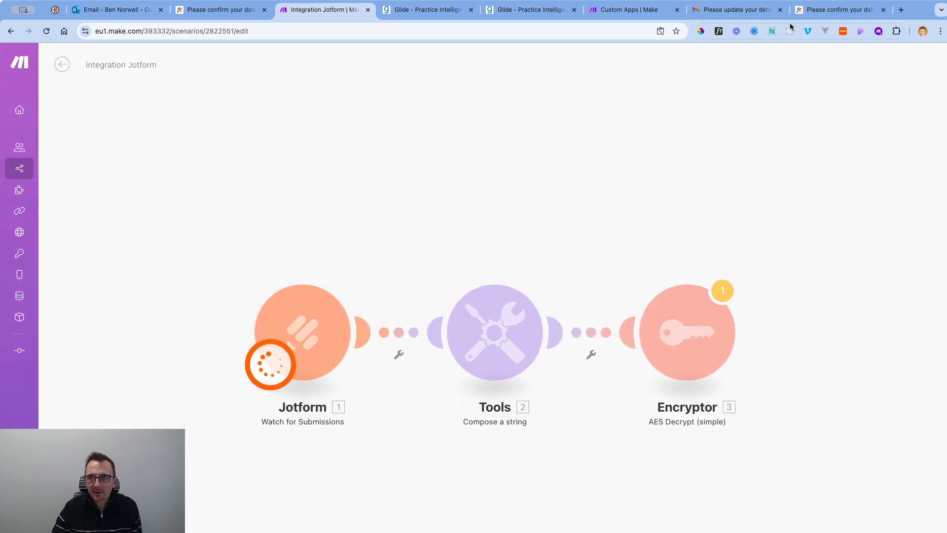
click(811, 19)
click(392, 210)
Pick 11 June as the date of birth, submit the form, and return to Make.
click(459, 212)
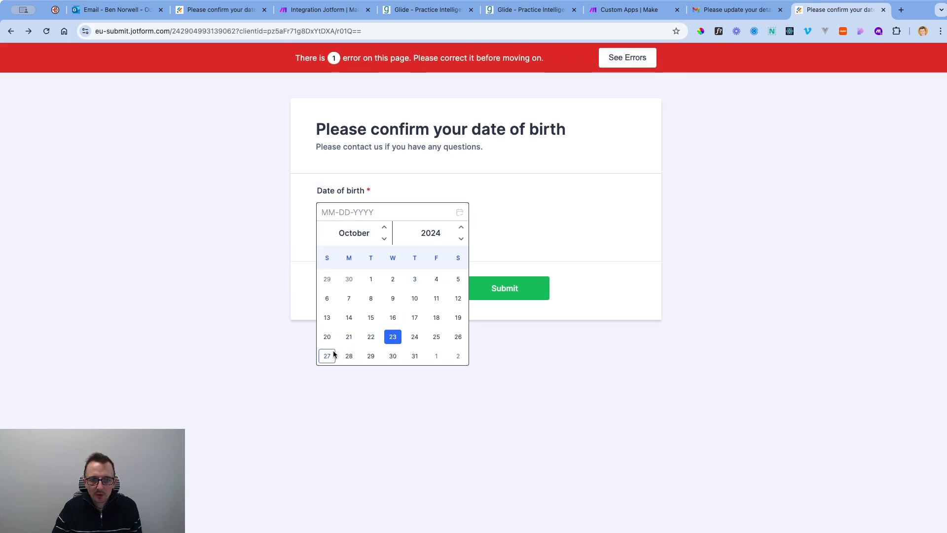
click(385, 228)
click(386, 239)
click(386, 240)
click(387, 240)
click(388, 240)
click(388, 240)
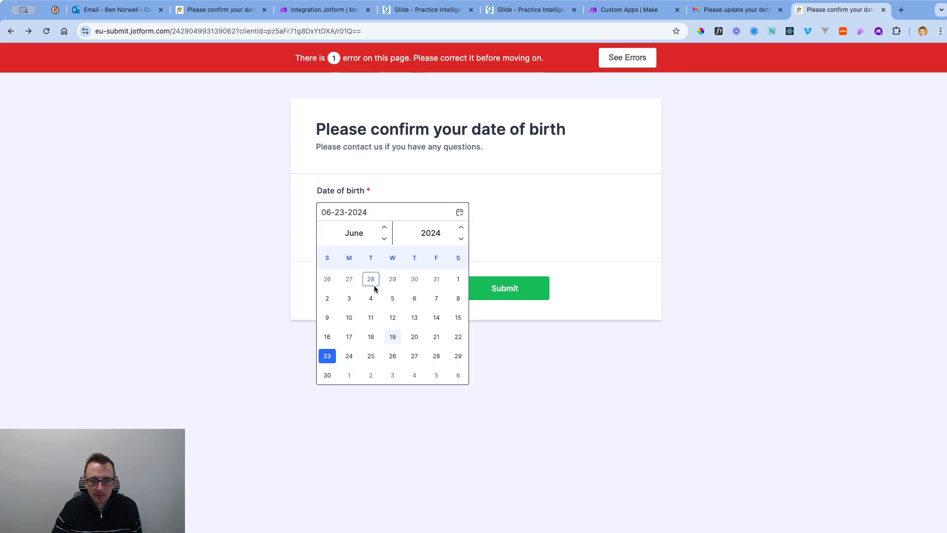
click(371, 317)
click(503, 279)
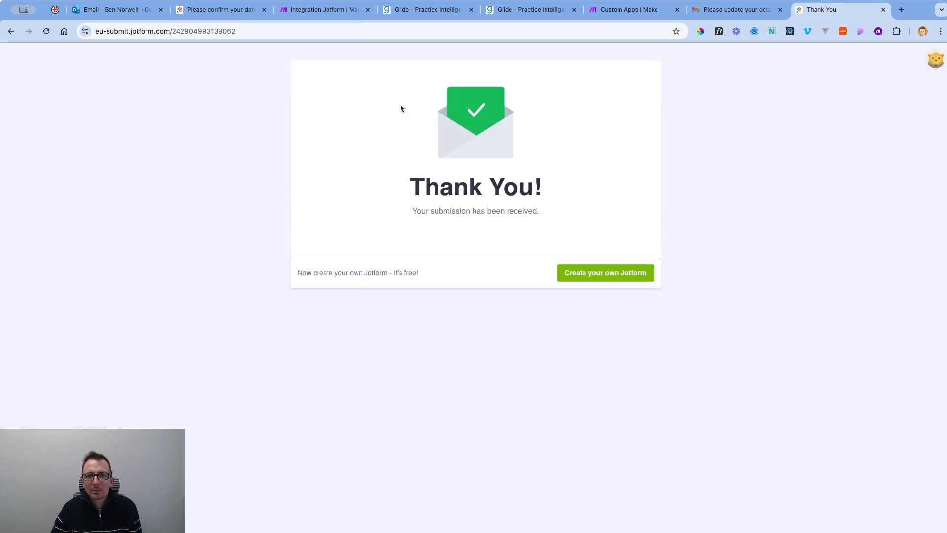
click(320, 14)
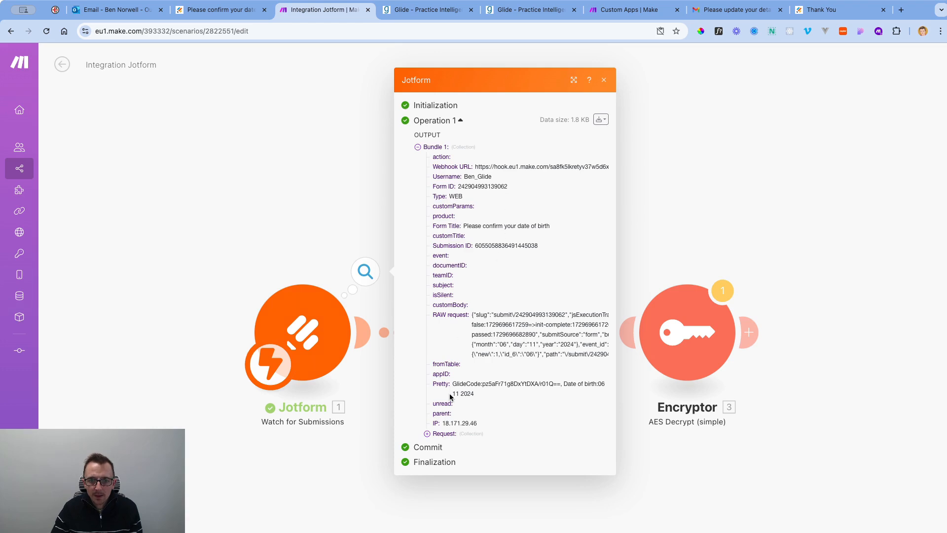
Expand Request in the Jotform output bundle, then reopen the Encryptor AES Decrypt settings.
click(427, 433)
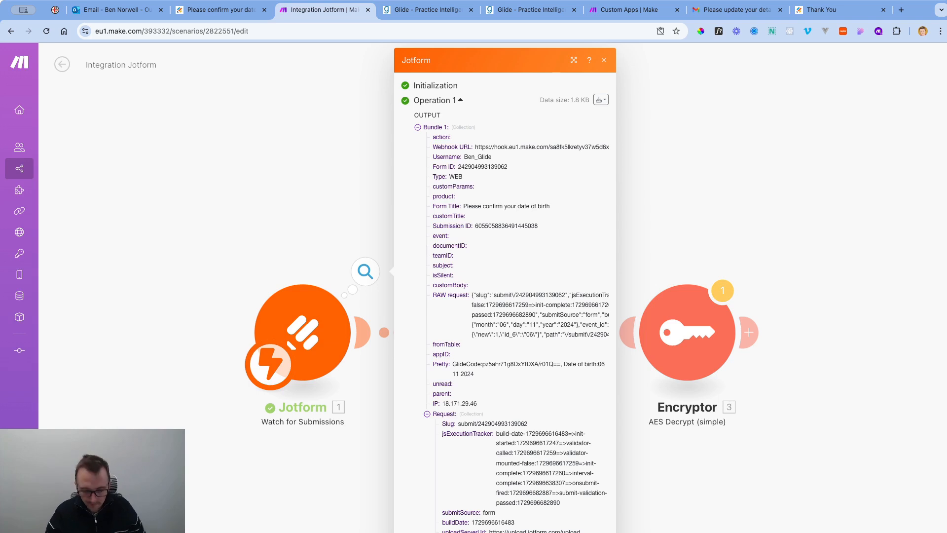
click(697, 270)
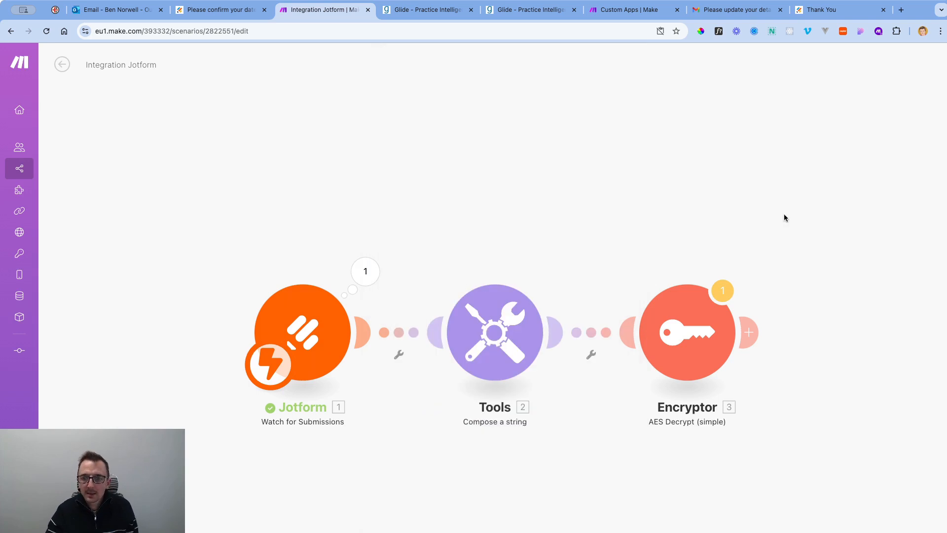
click(713, 327)
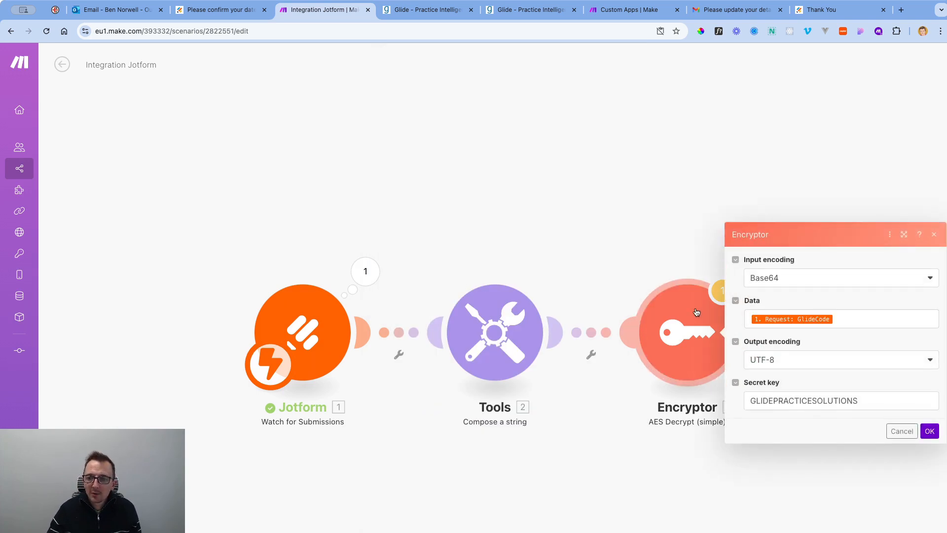
Test-run the Encryptor alone with the pasted GlideCode, decrypting it to client ID 26.
click(681, 215)
right_click(695, 322)
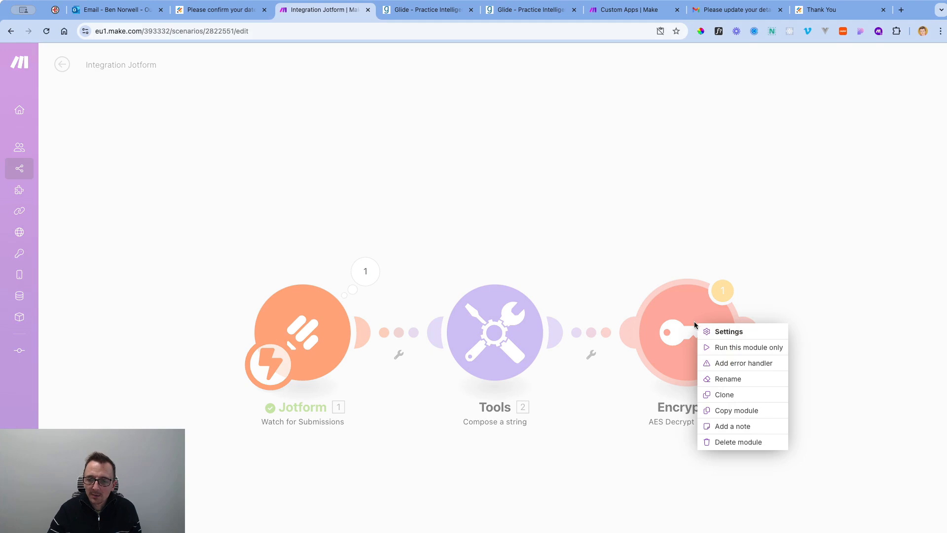
click(788, 250)
click(693, 340)
click(665, 186)
right_click(692, 319)
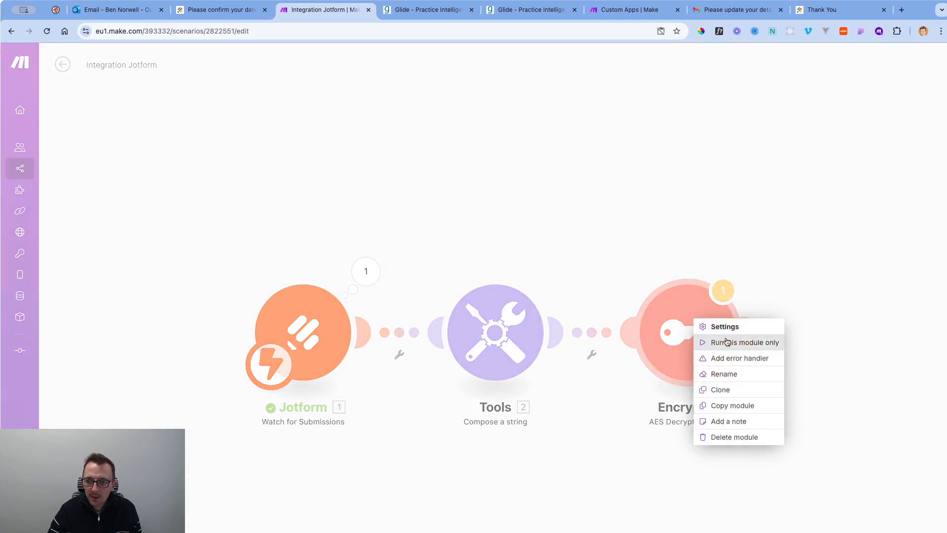
click(732, 339)
click(786, 374)
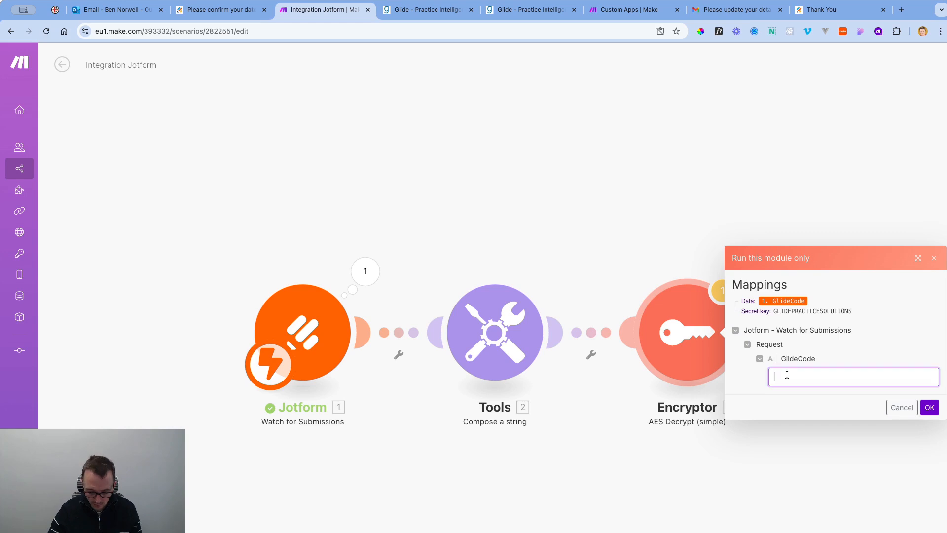
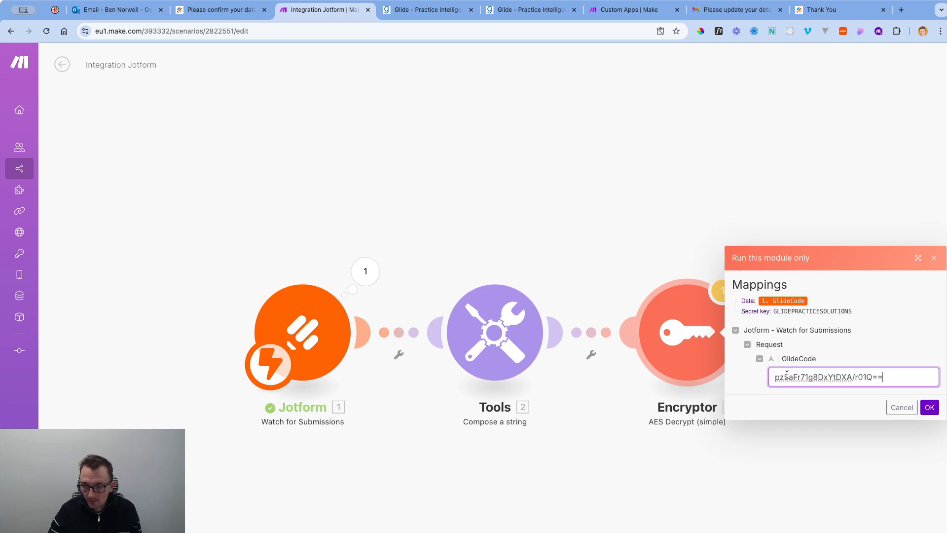
click(929, 407)
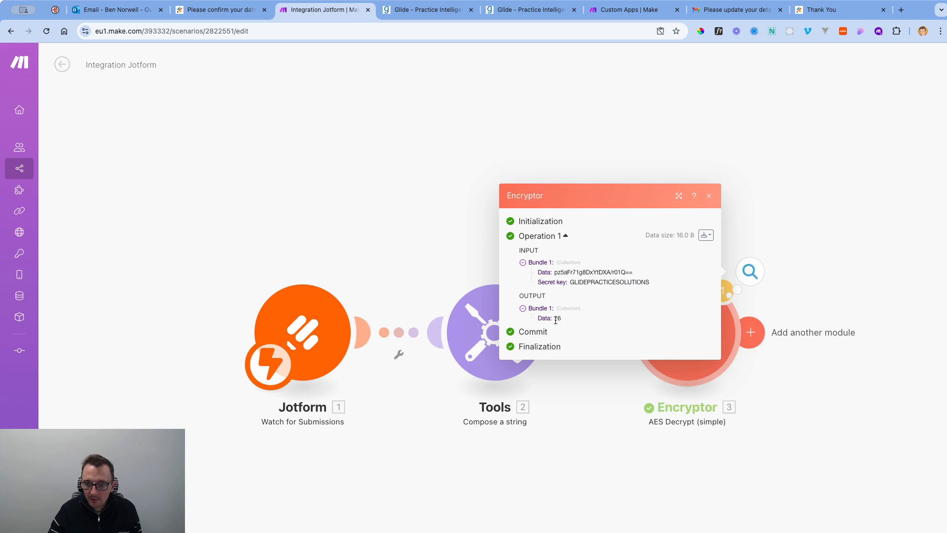
Check the My Charity client summary page in Glide, then come back to Make.
click(449, 11)
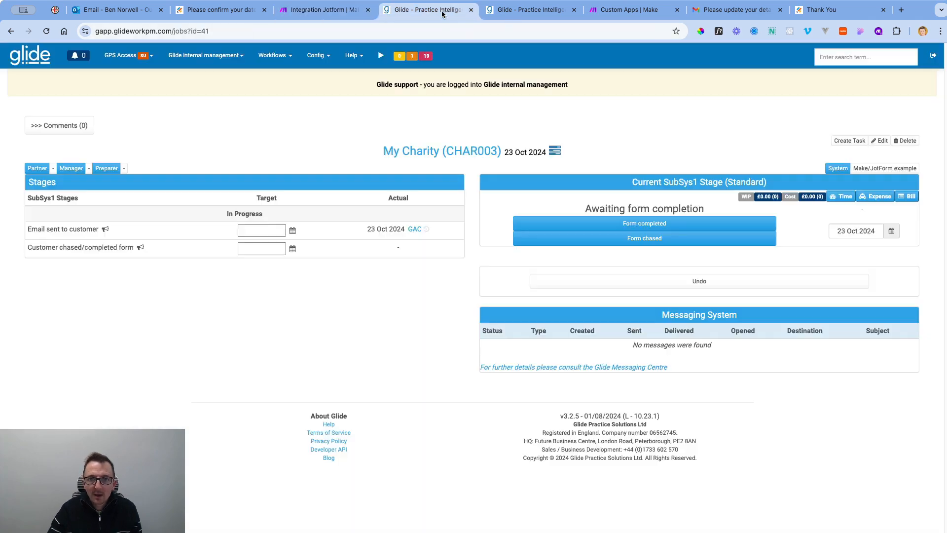
click(454, 151)
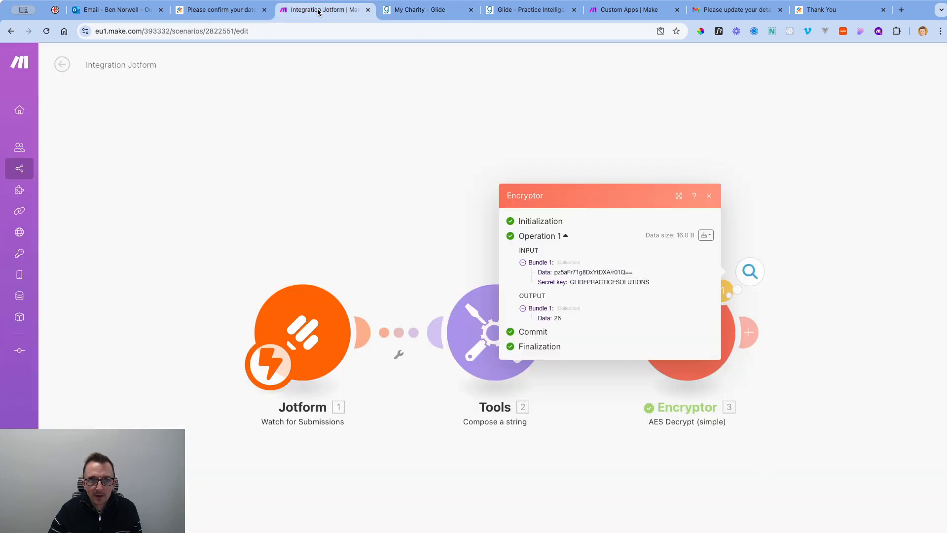
click(316, 10)
Add a Glide 'Set/update a client field (by Glide client ID)' module after the Encryptor.
click(770, 163)
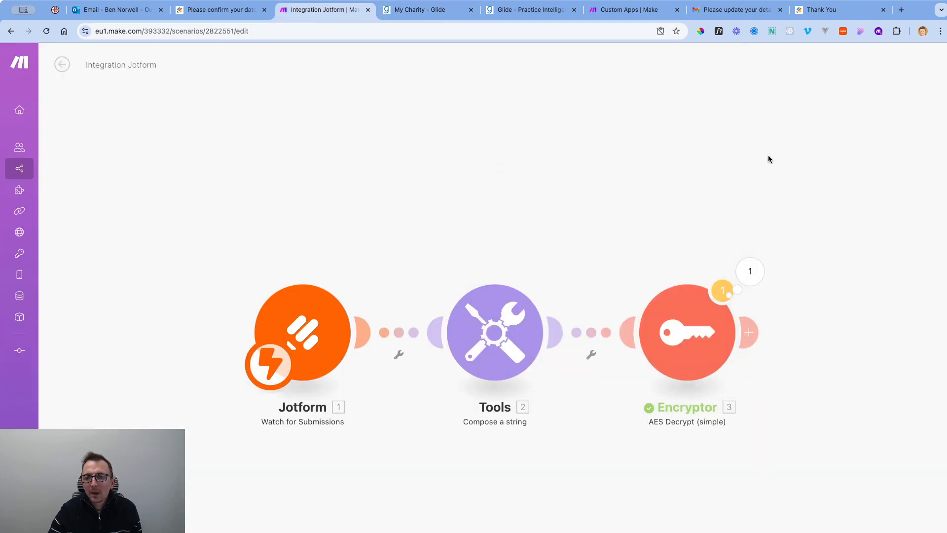
scroll(662, 206, down, 2)
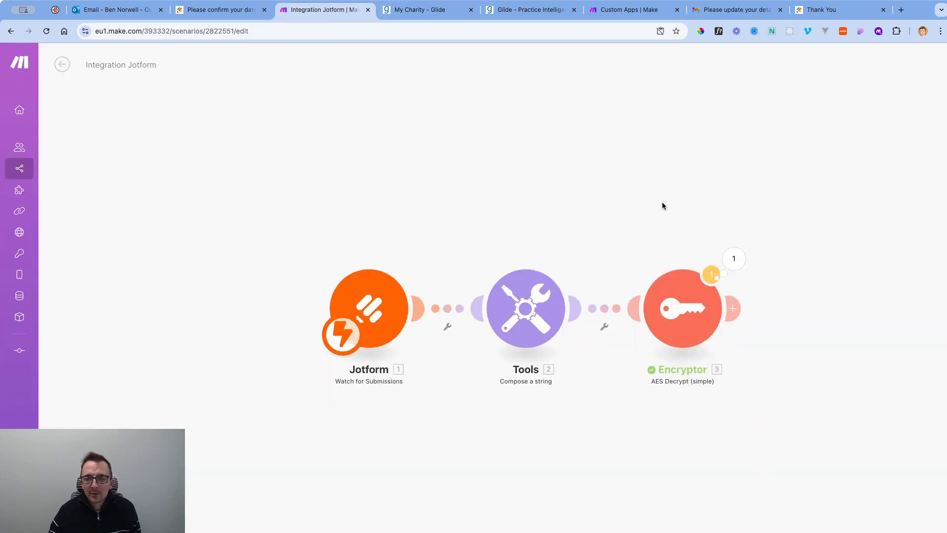
drag(708, 431, 552, 434)
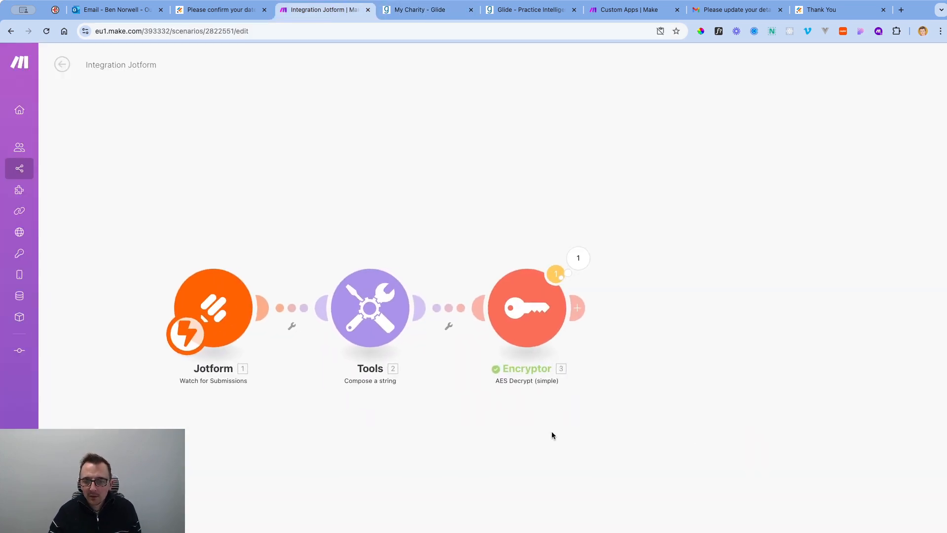
click(577, 311)
text(glide)
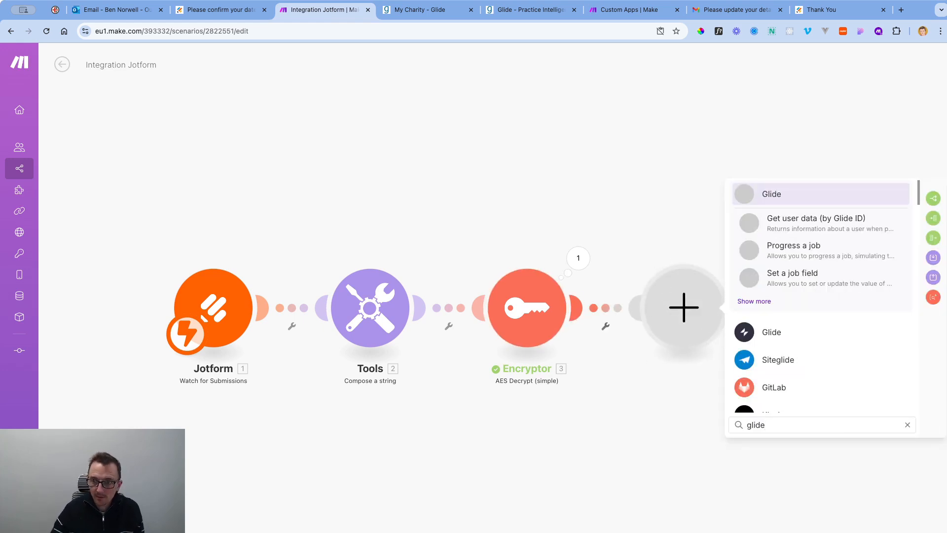
click(821, 193)
scroll(882, 390, down, 6)
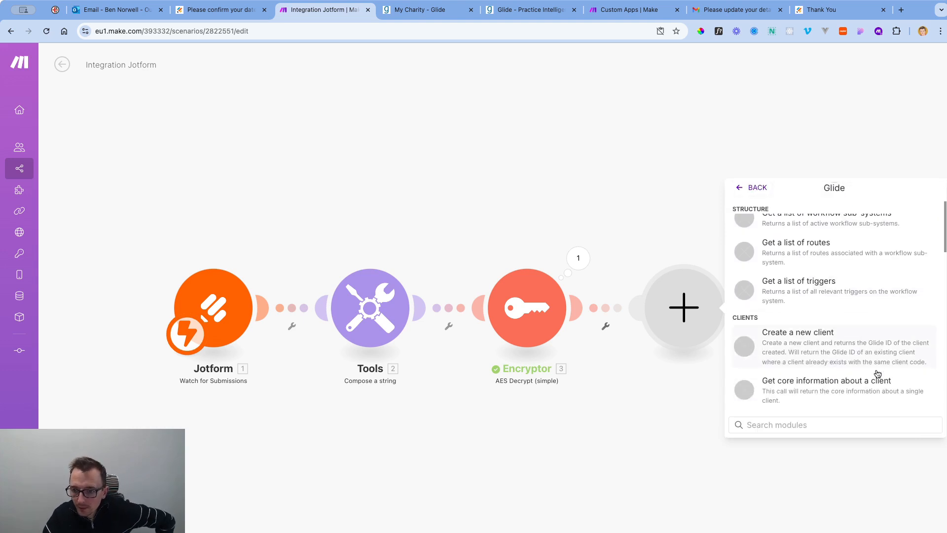
scroll(878, 374, down, 5)
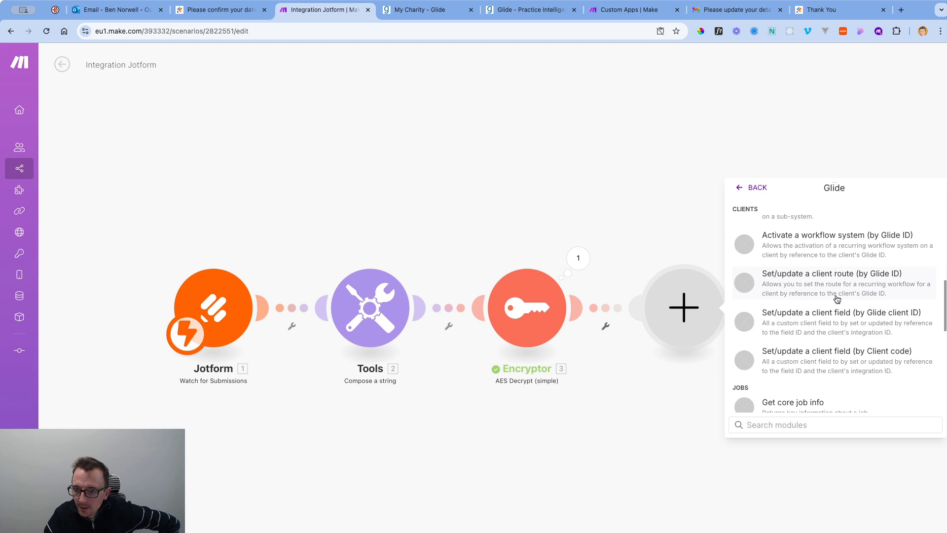
click(833, 321)
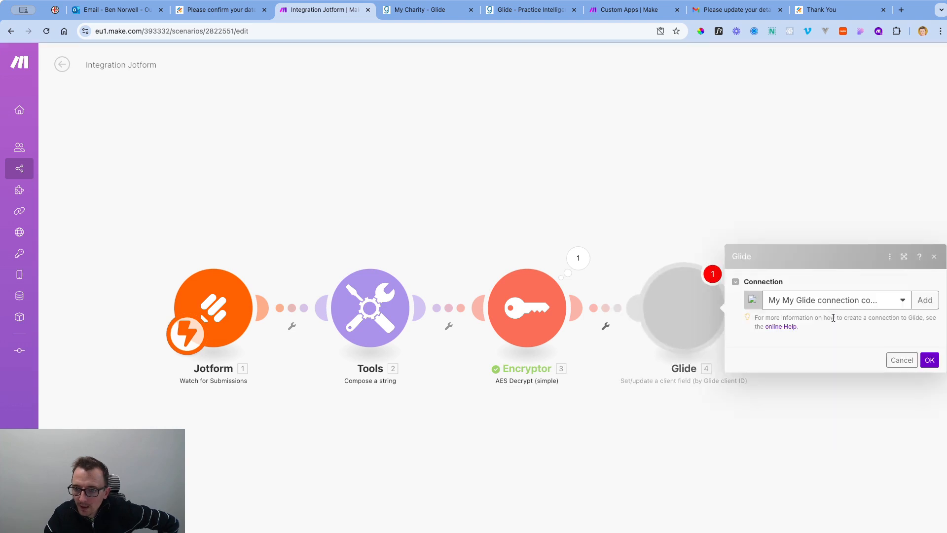
Choose the third Glide connection and map the decrypted 3. Data into Glide client ID.
click(903, 248)
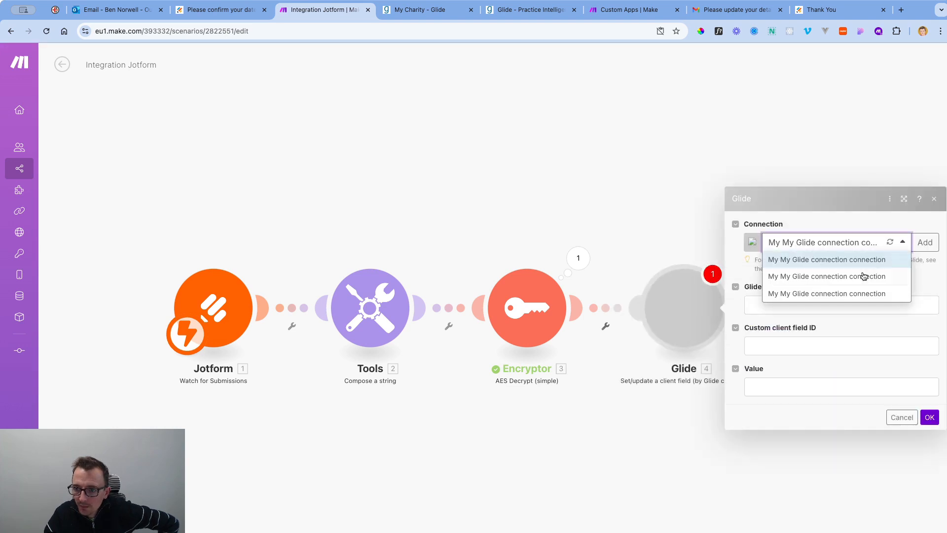
click(855, 294)
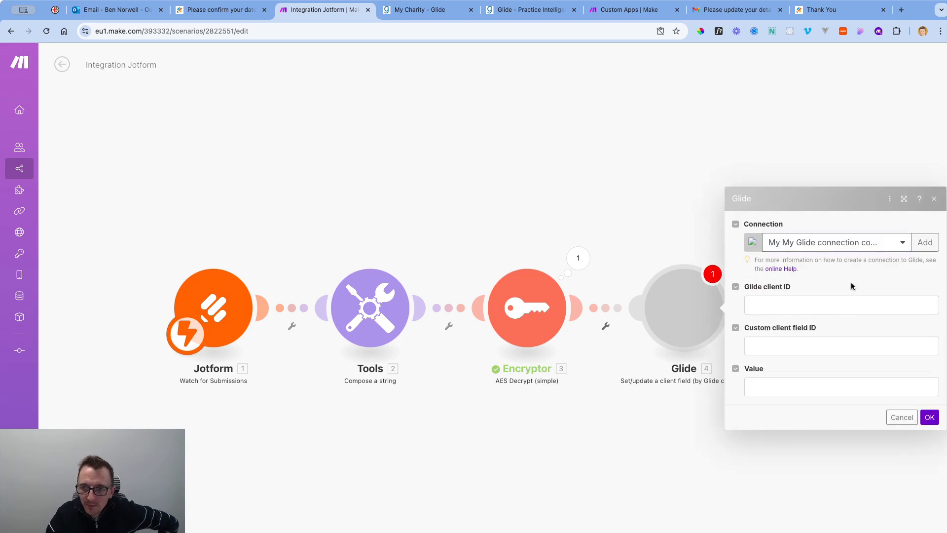
click(803, 302)
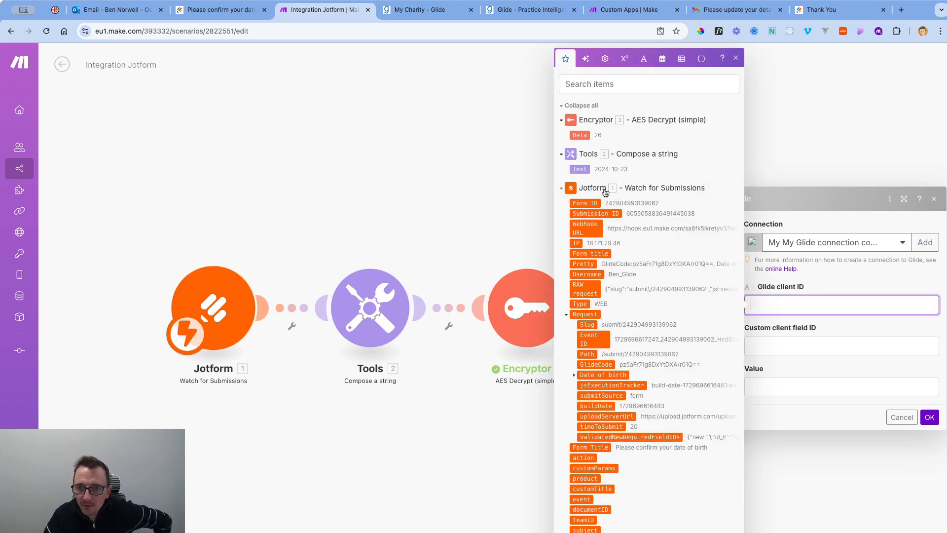
click(583, 136)
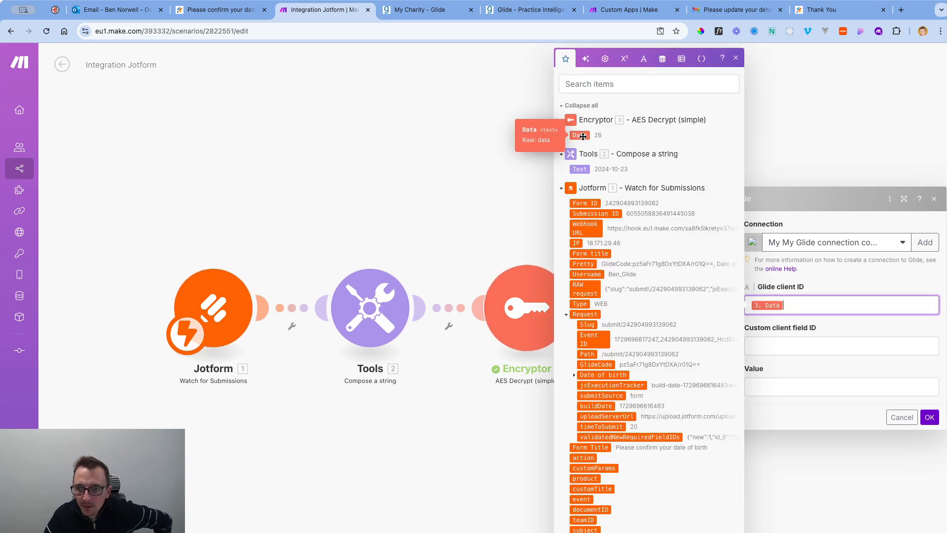
click(835, 321)
click(817, 339)
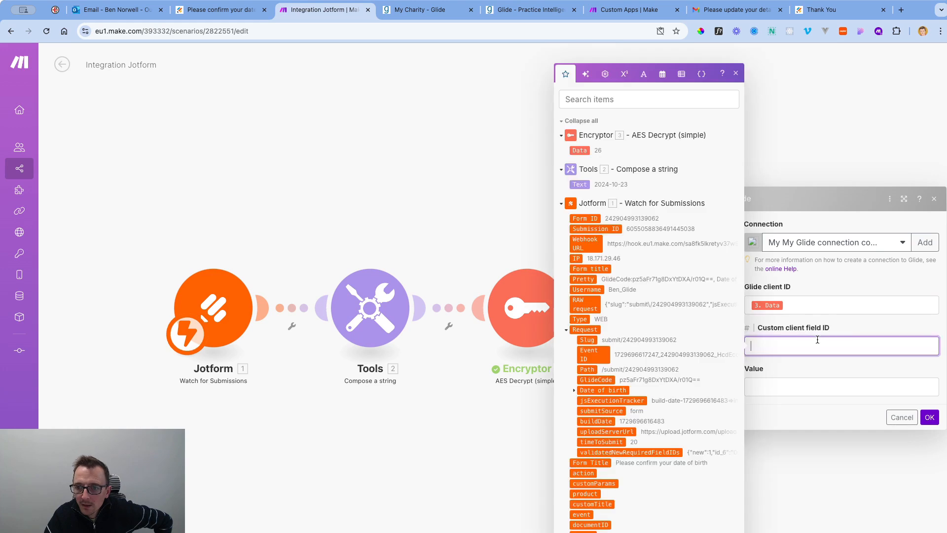
click(409, 10)
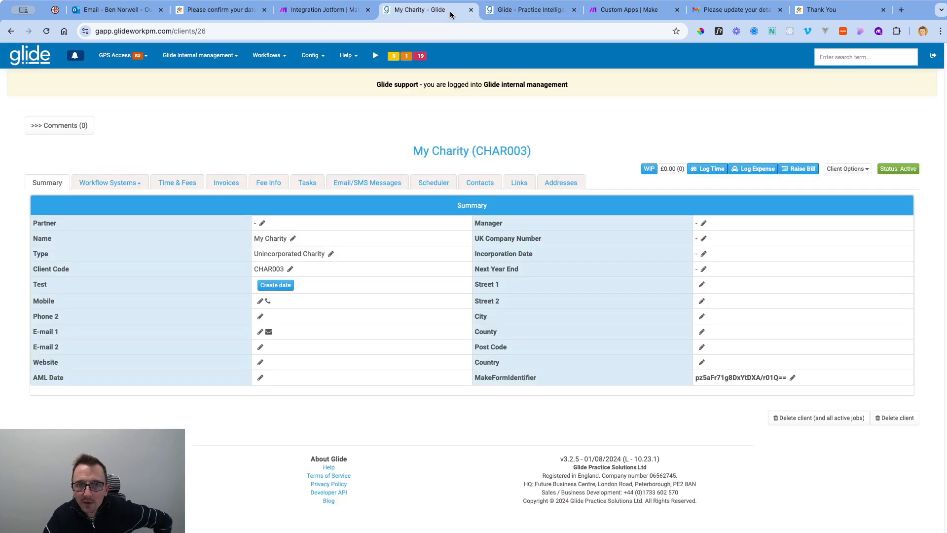
Open the Database Codes Summary from Glide's configuration menu.
click(505, 14)
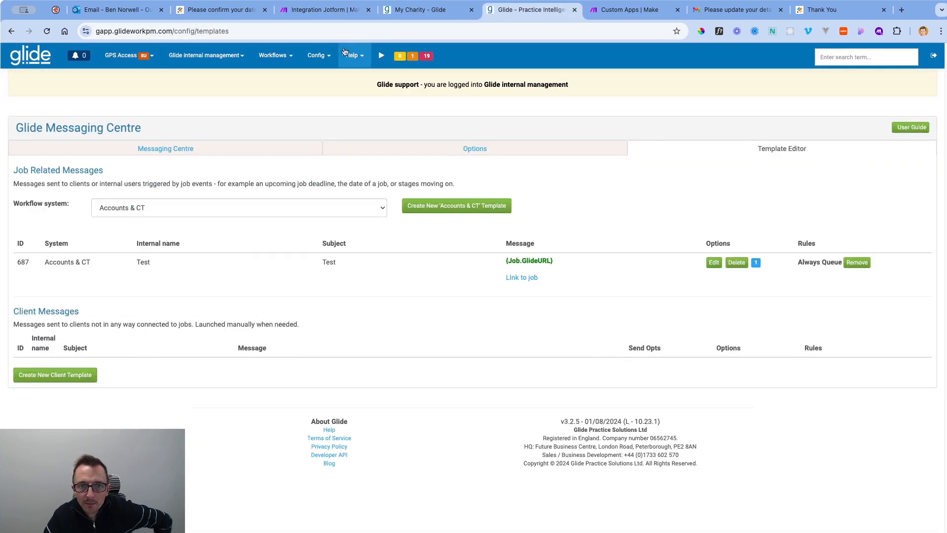
click(326, 64)
click(354, 57)
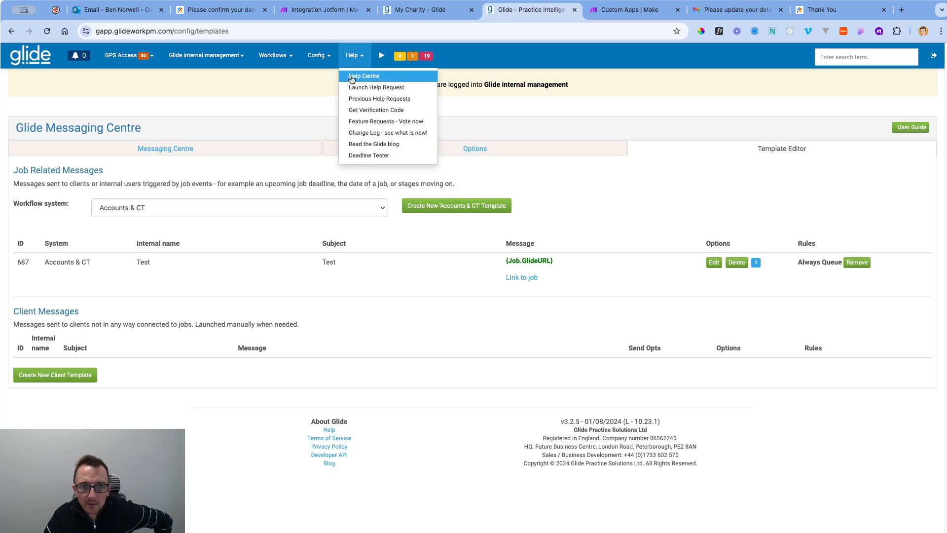
click(330, 60)
click(370, 271)
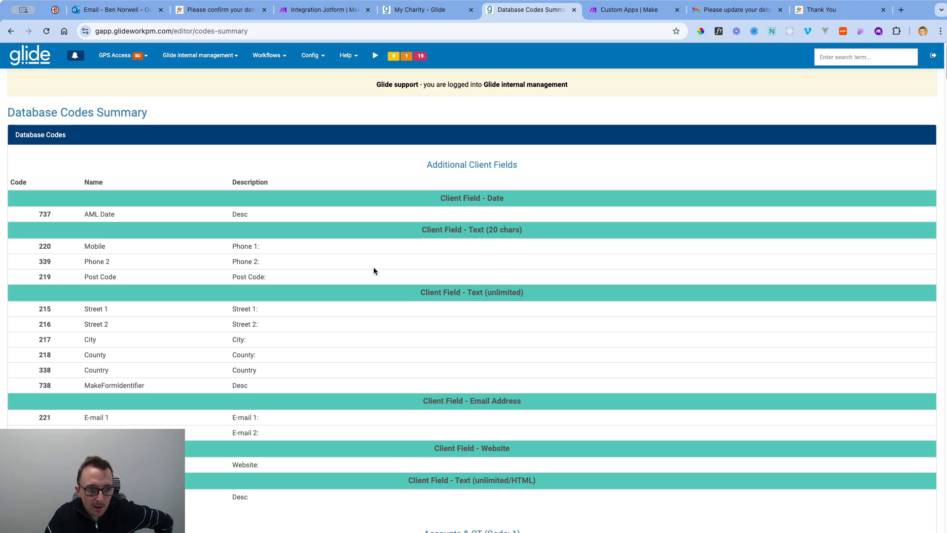
Create a new Date client field named DOB with display order 3000.
click(311, 55)
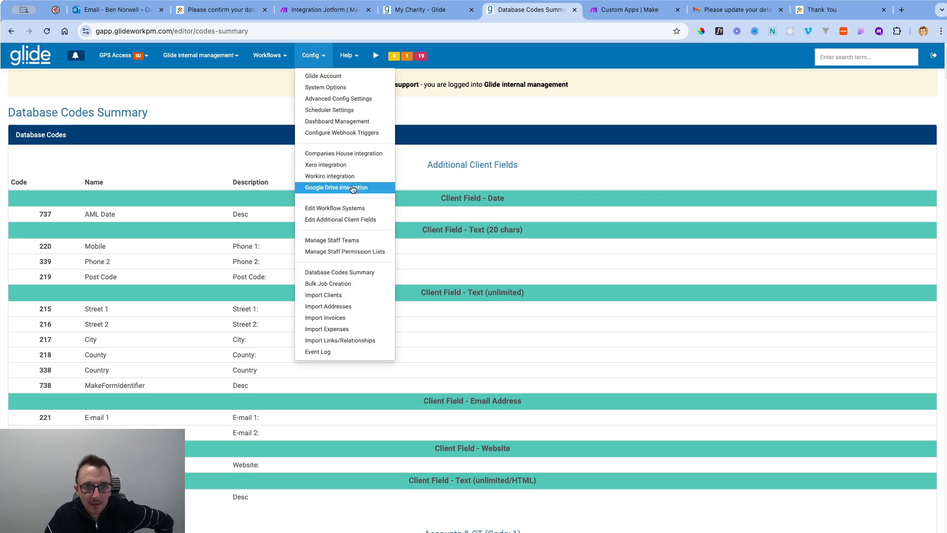
click(351, 220)
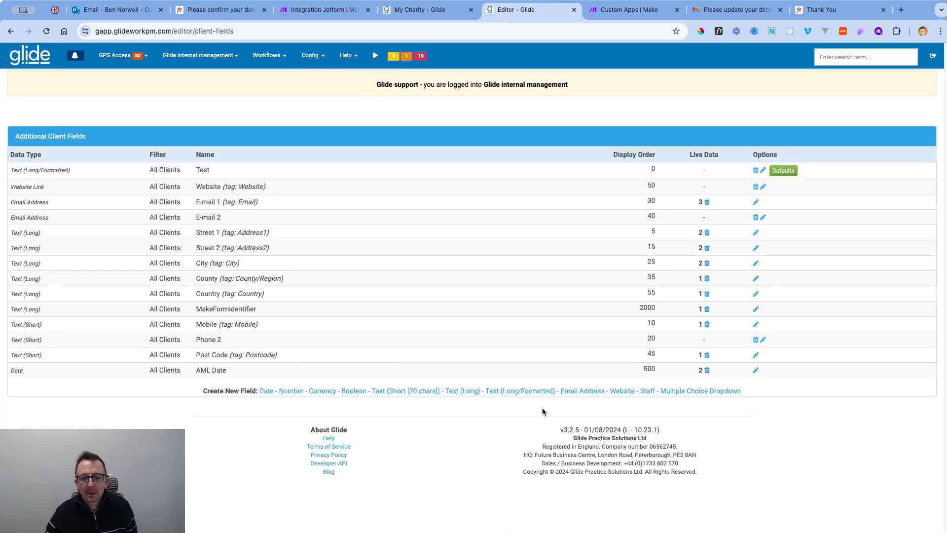
click(266, 391)
click(521, 110)
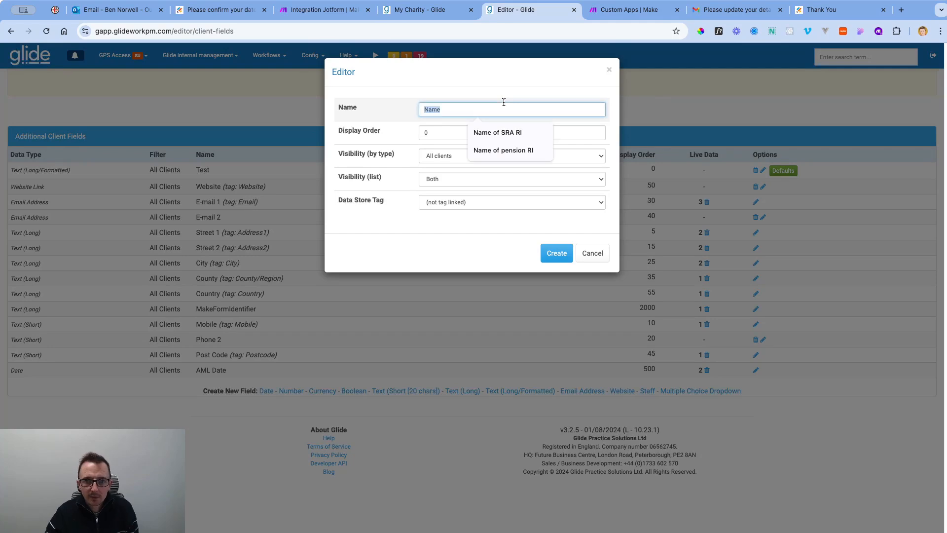
text(DOB)
key(Tab)
text(3000)
key(Tab)
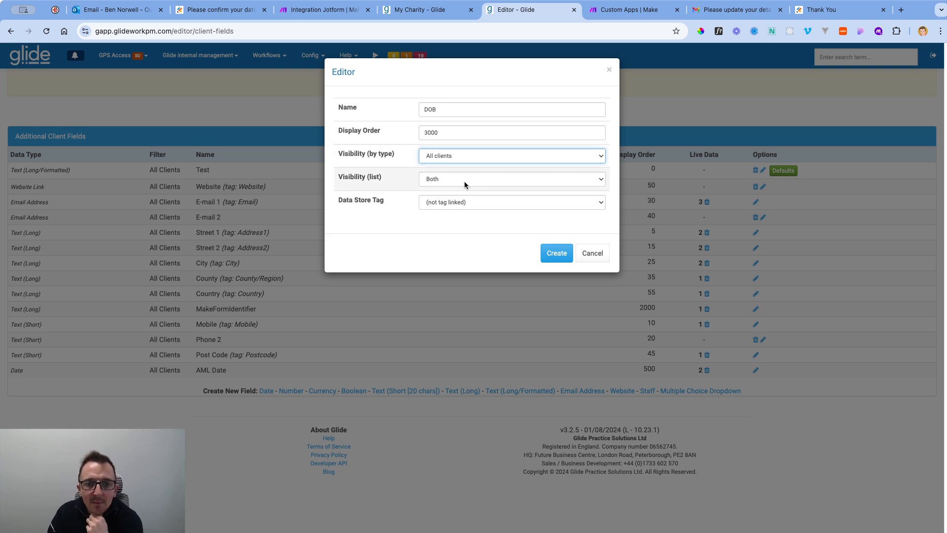
click(556, 253)
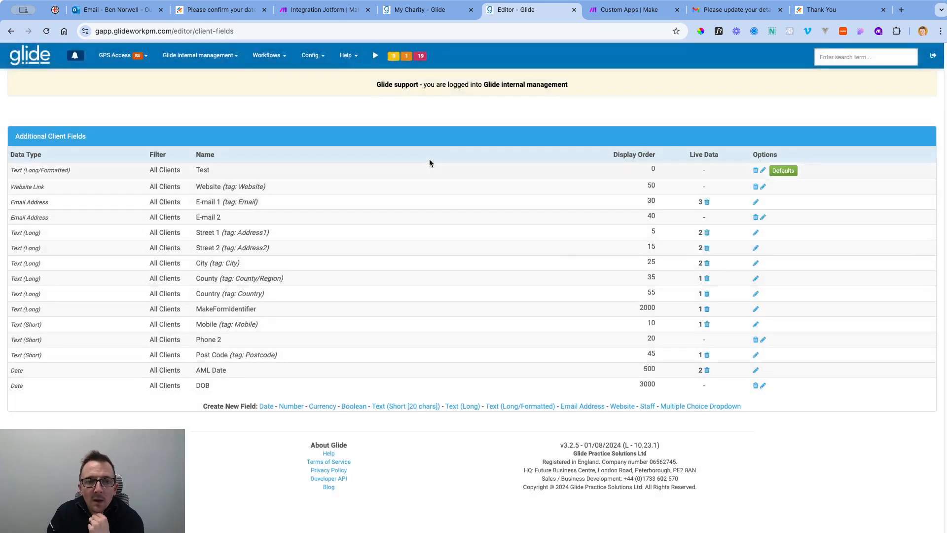
Look up the DOB field's code and enter 742 as Make's Custom client field ID.
click(315, 56)
click(359, 276)
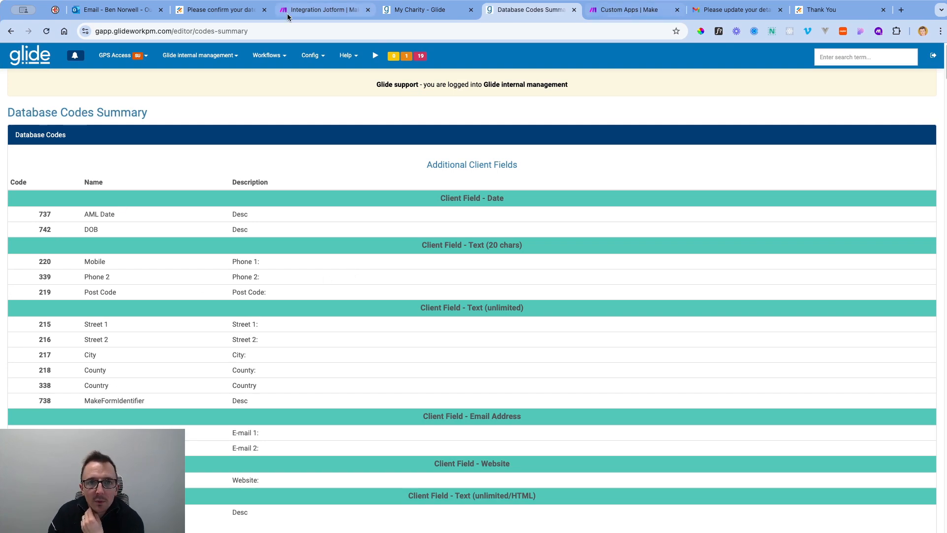
click(326, 10)
text(742)
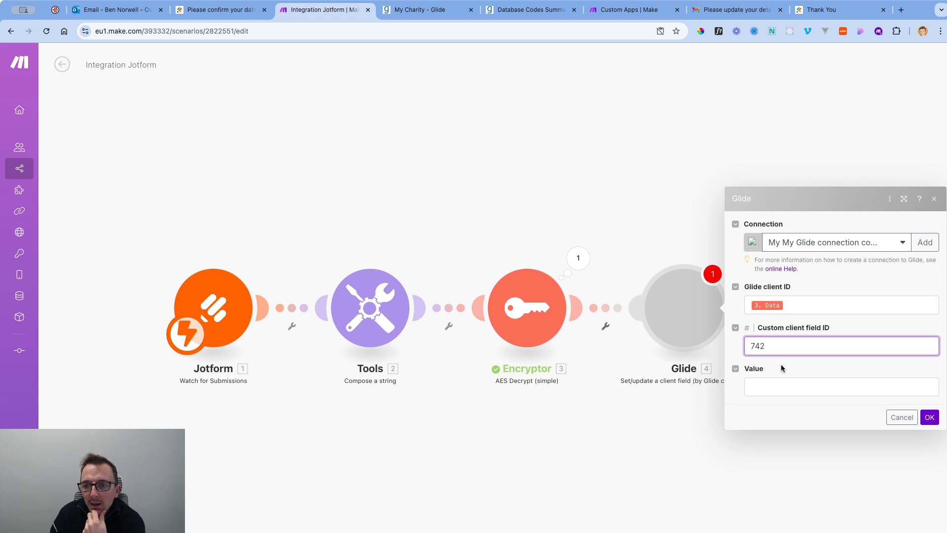
Map the composed Tools 2 Text into the Glide module's Value field.
click(782, 386)
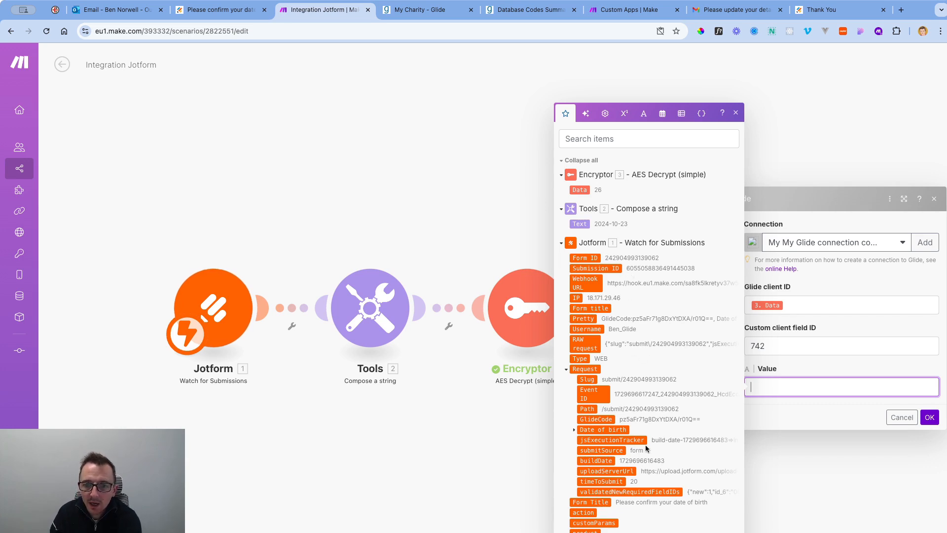
click(582, 223)
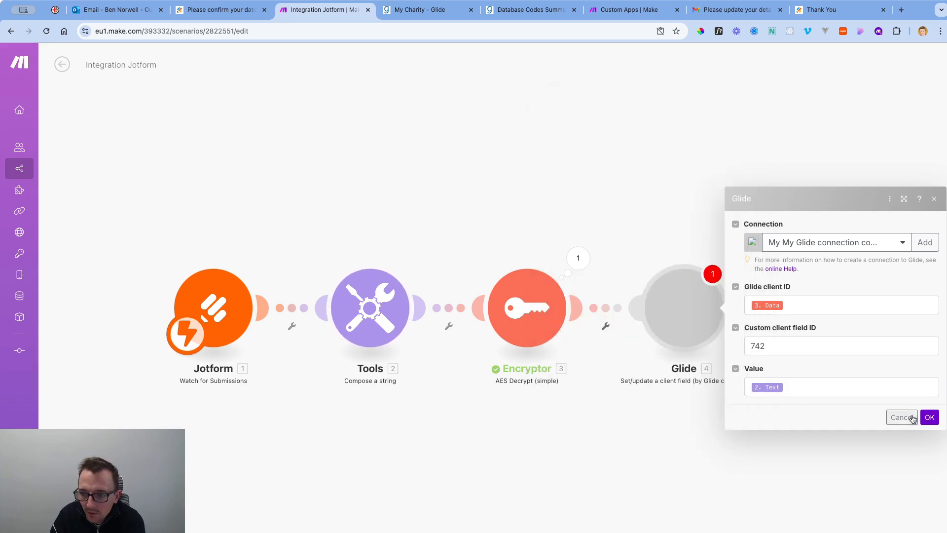
click(901, 417)
Run the Glide module alone with client ID 26 and date 2024-06-11.
right_click(684, 294)
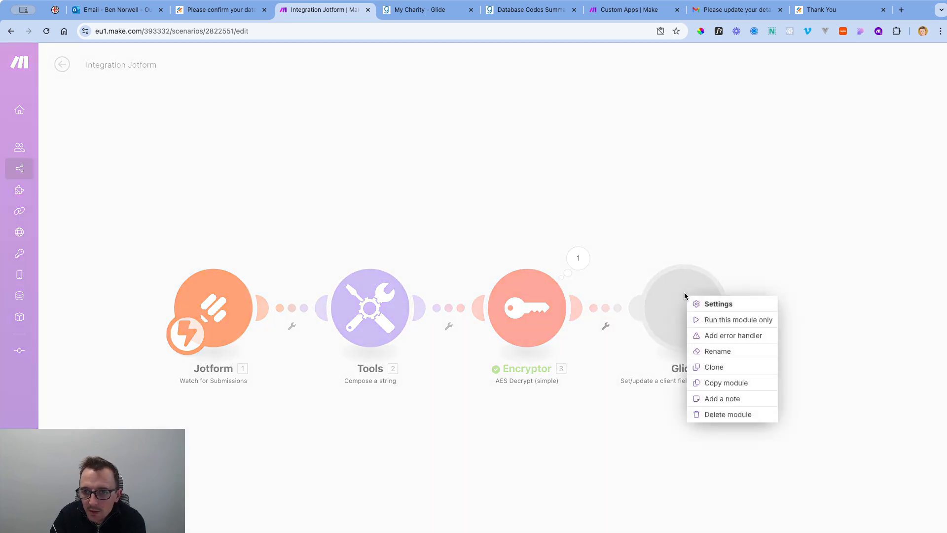
click(726, 319)
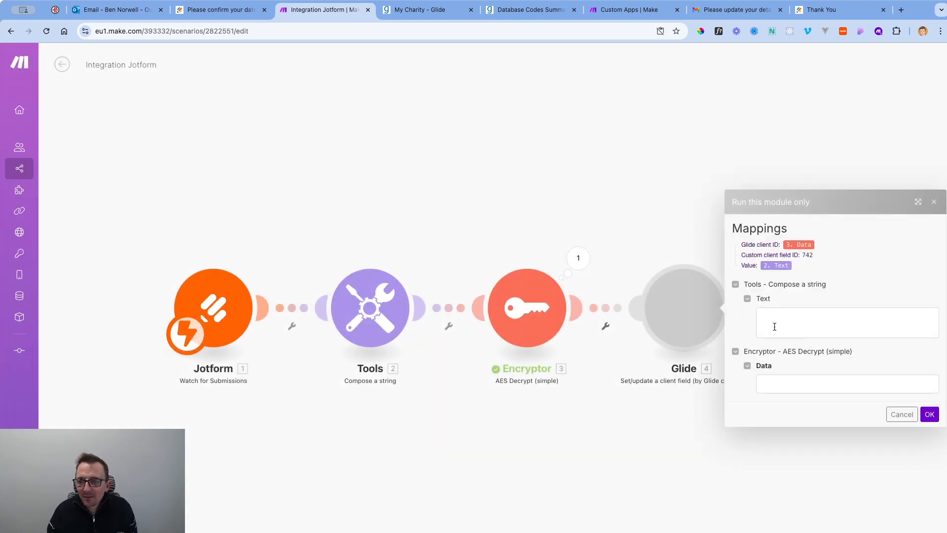
click(772, 384)
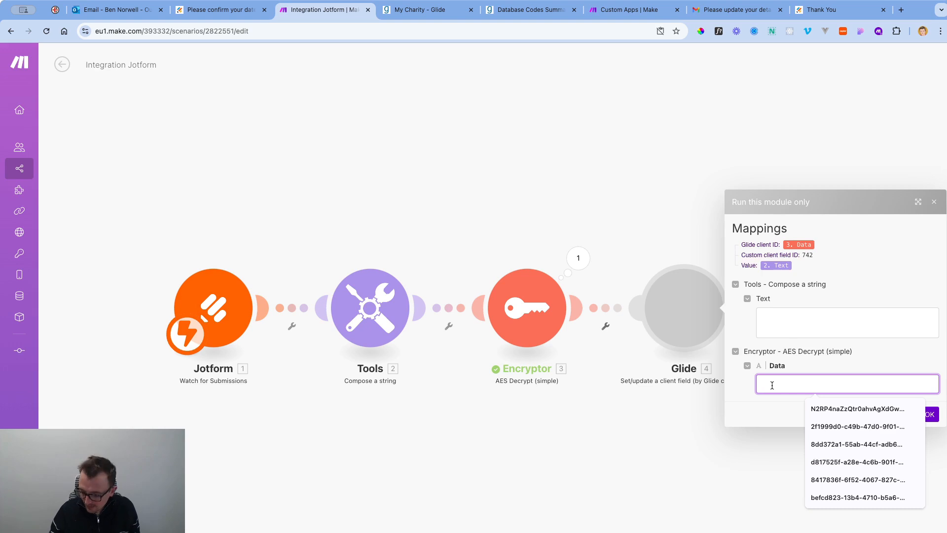
text(26)
click(774, 325)
text(2024-06-)
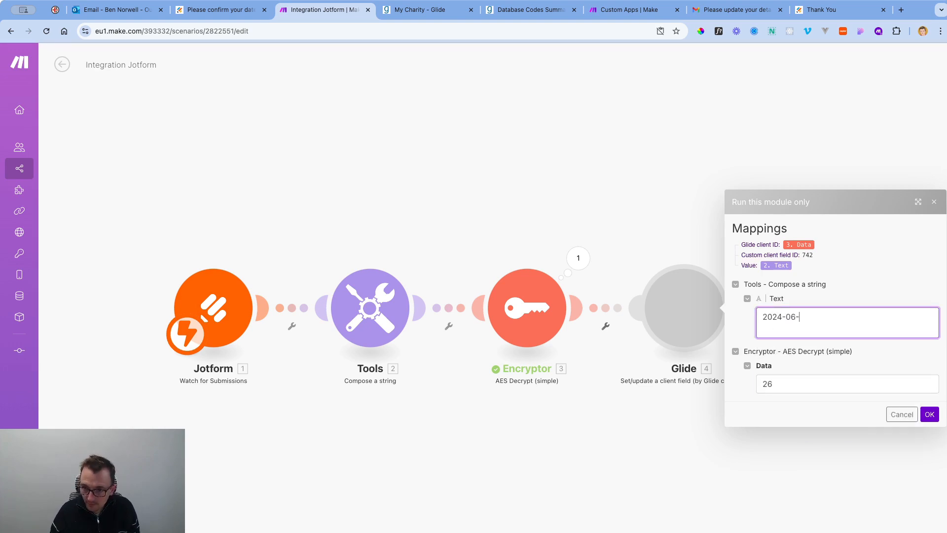
click(929, 414)
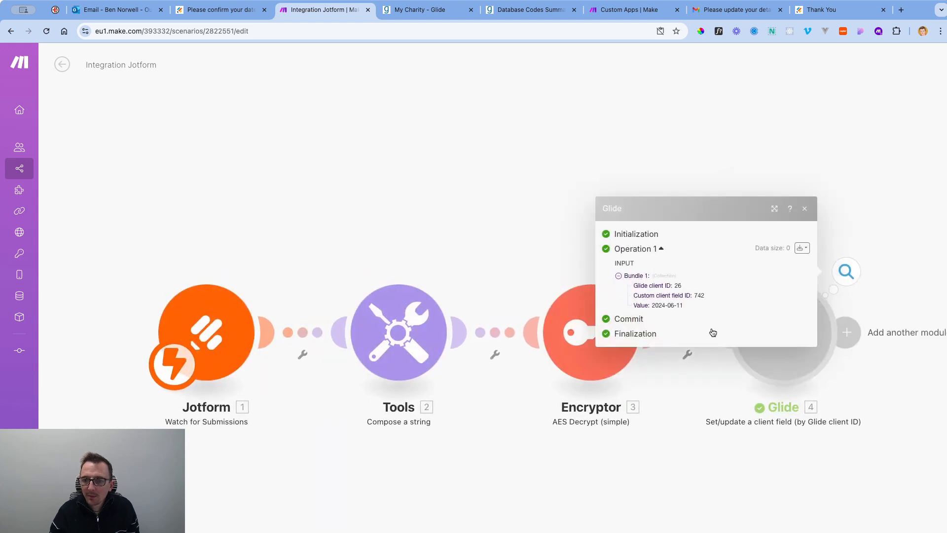
click(444, 15)
Reload the My Charity client page in Glide to check the DOB value.
click(47, 32)
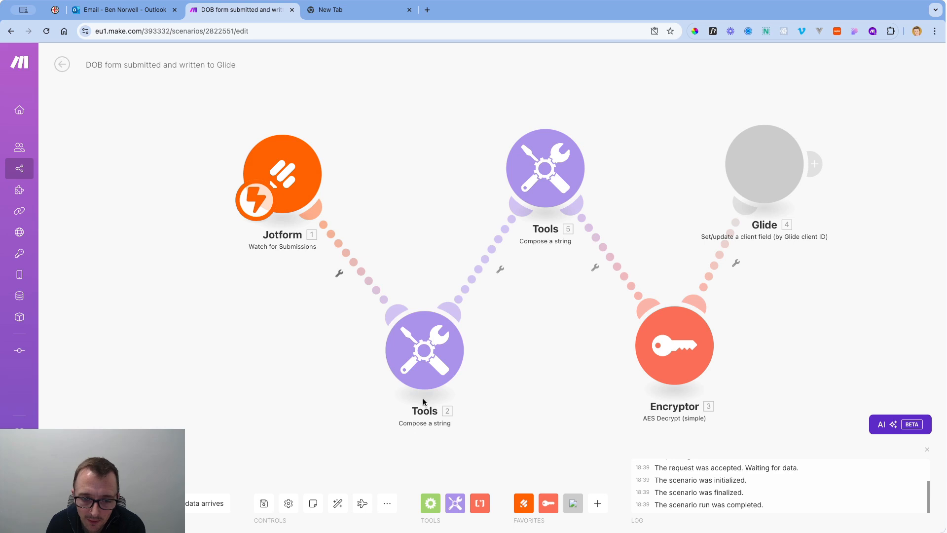
click(547, 197)
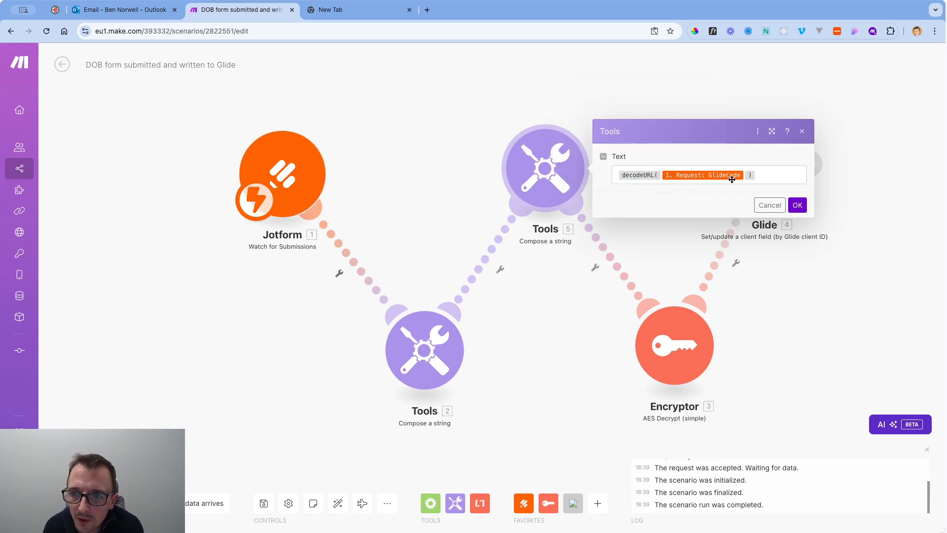
click(762, 176)
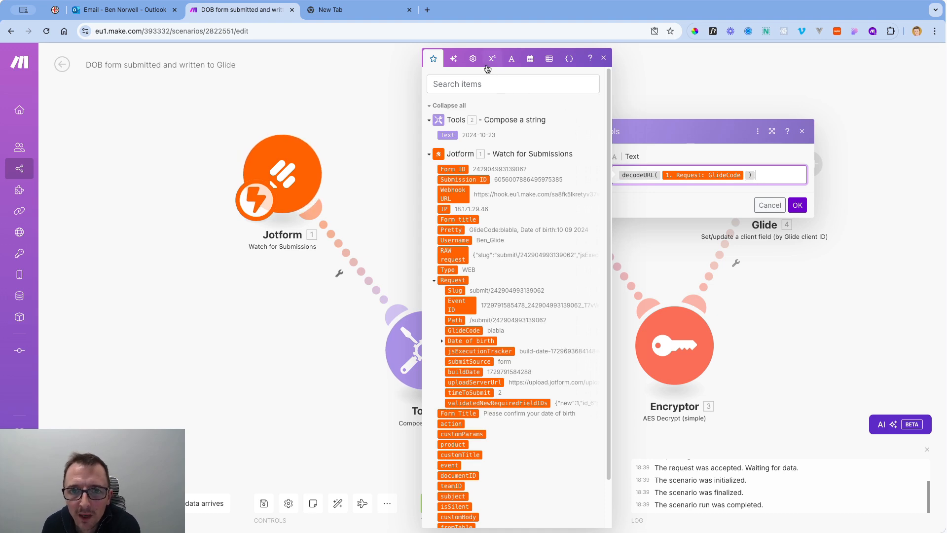
click(512, 63)
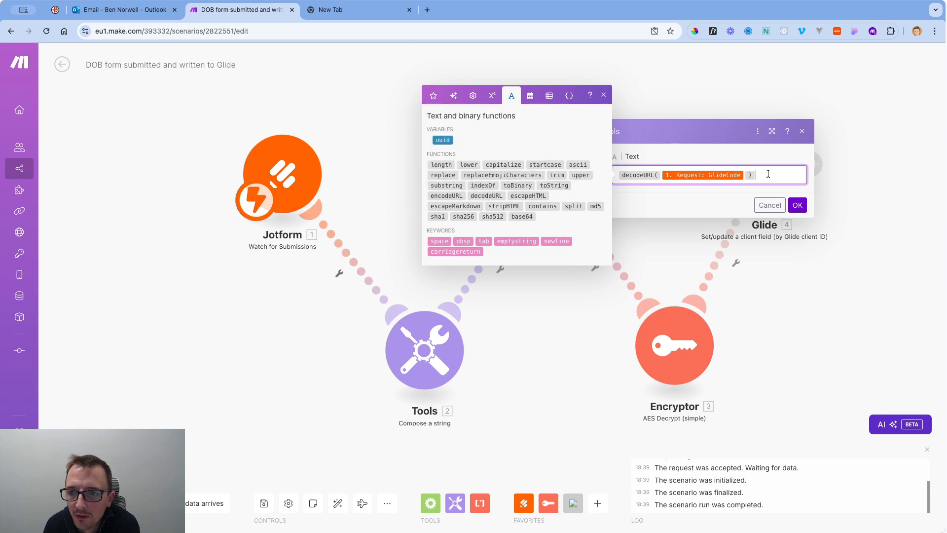
click(797, 205)
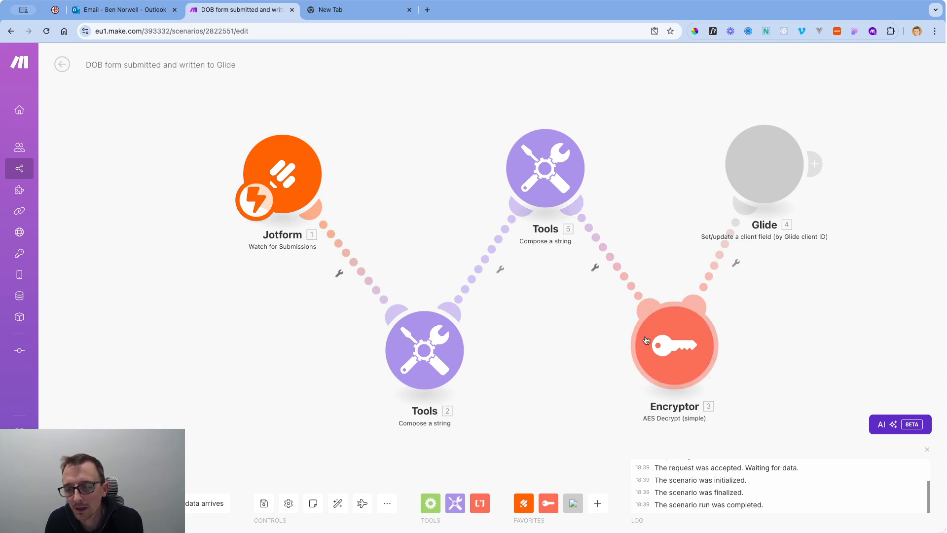
click(670, 363)
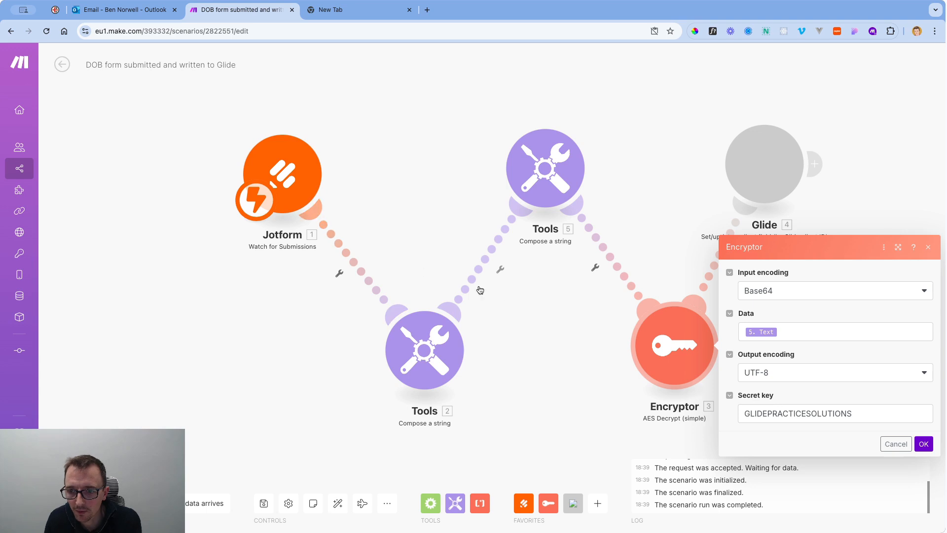
click(569, 306)
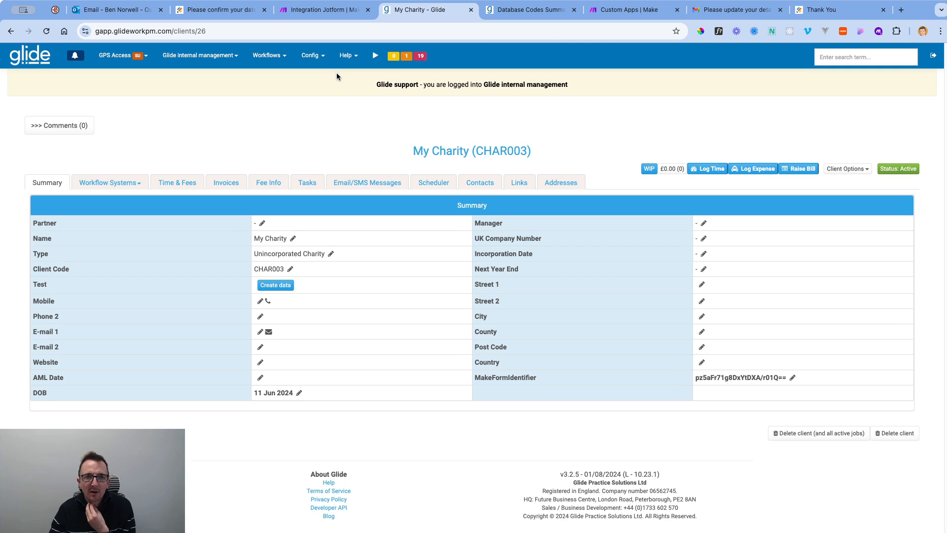
After confirming the client's DOB reads 11 Jun 2024 in Glide, return to the Integration Jotform scenario in Make.
click(321, 11)
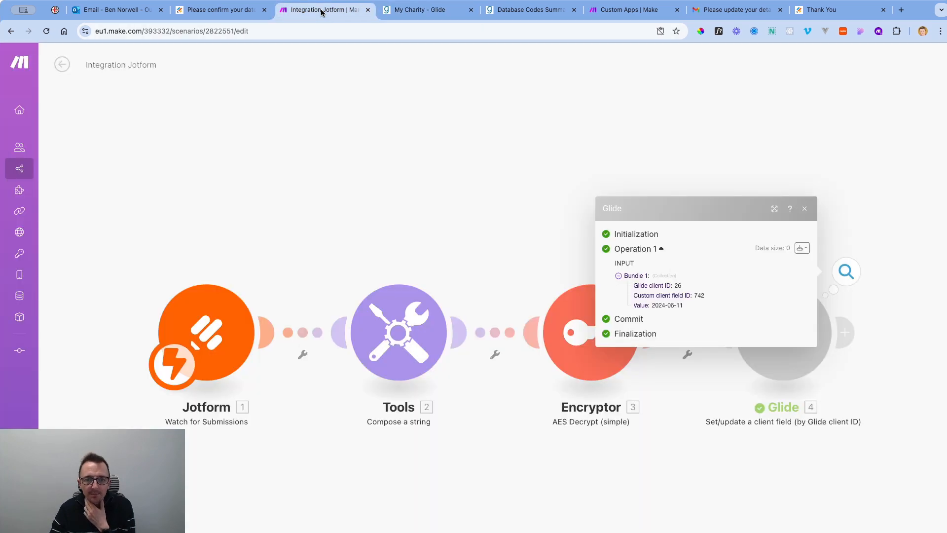
Rename the scenario from 'Integration Jotform' to 'DOB form submitted and written to Glide', correcting the DON typo.
triple_click(131, 65)
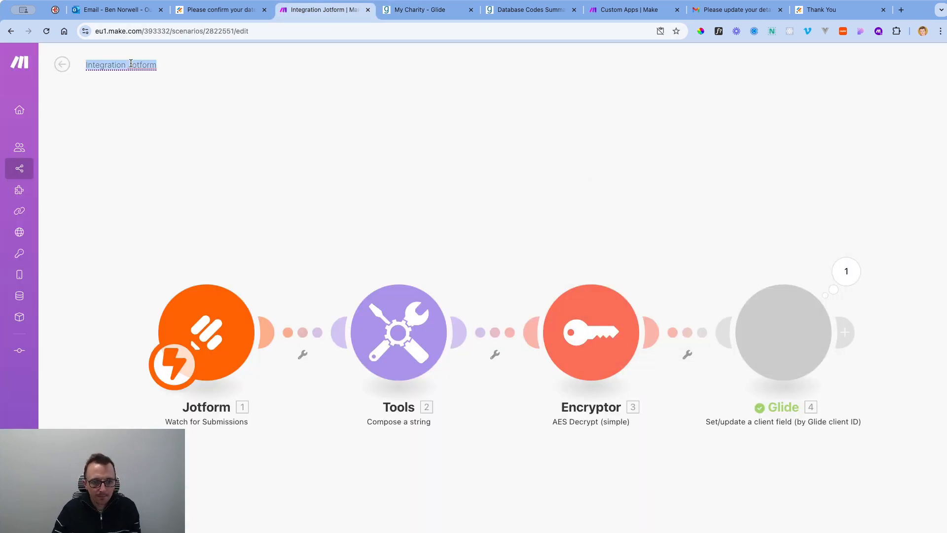
text(DON fo)
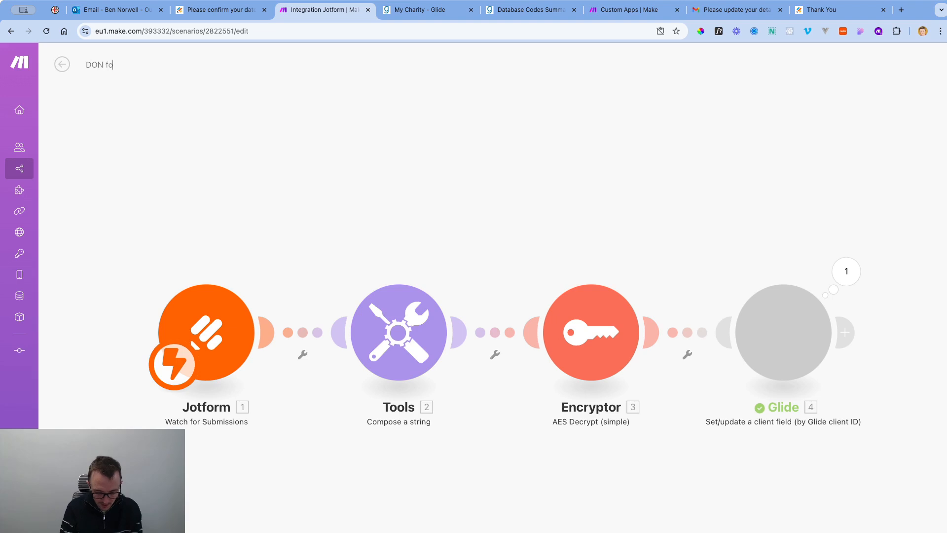
text(rm submitted an)
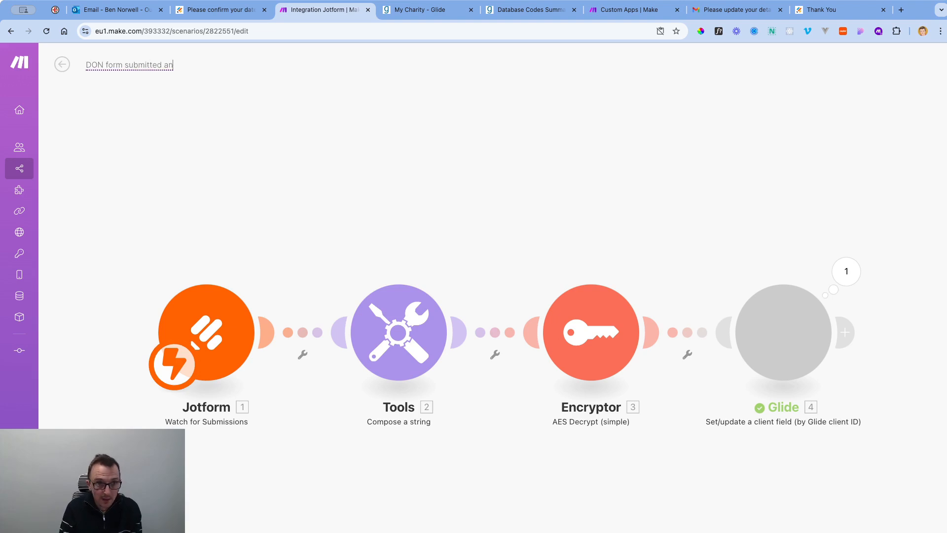
text(d written to Glide)
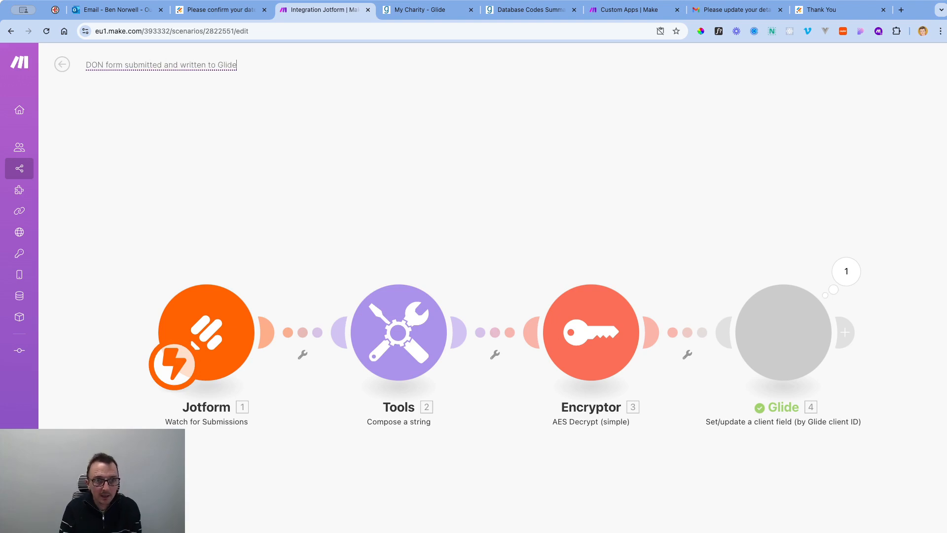
key(Right)
key(Right)
key(Right)
key(BackSpace)
text(B)
click(194, 118)
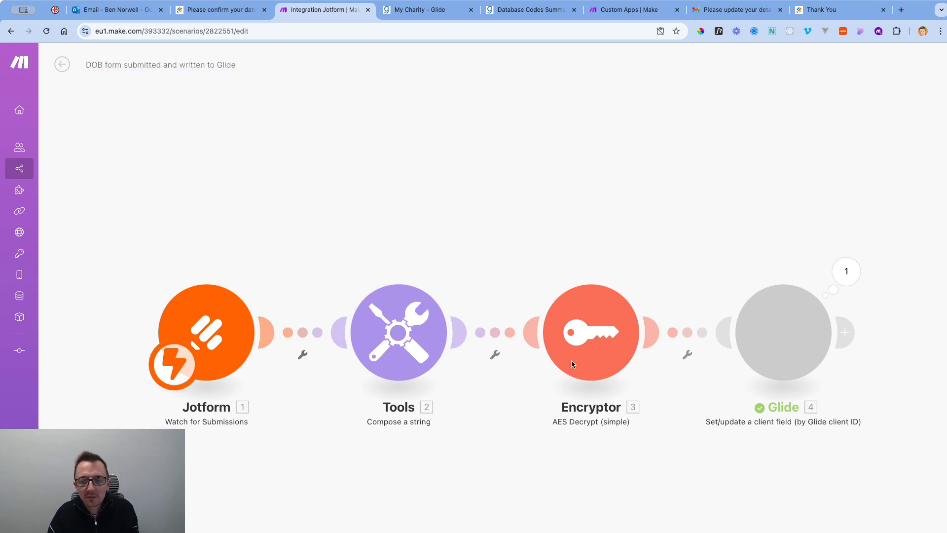
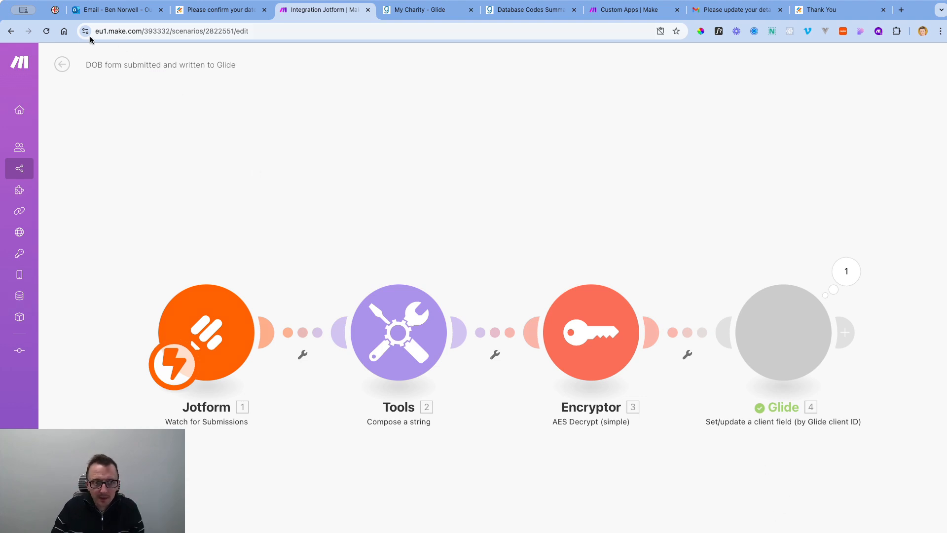
Save the renamed DOB scenario, switch it on, and also activate the encrypted Glide ID scenario.
click(61, 65)
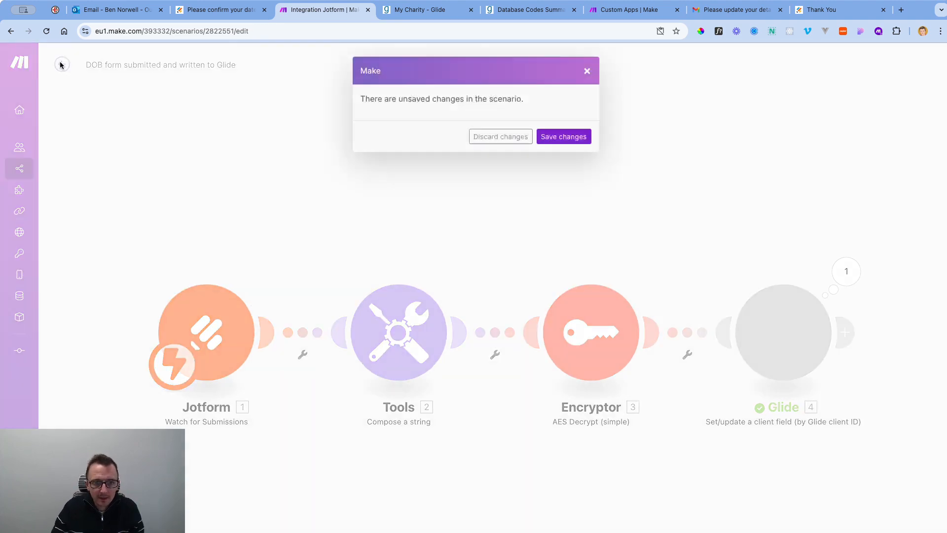
click(584, 138)
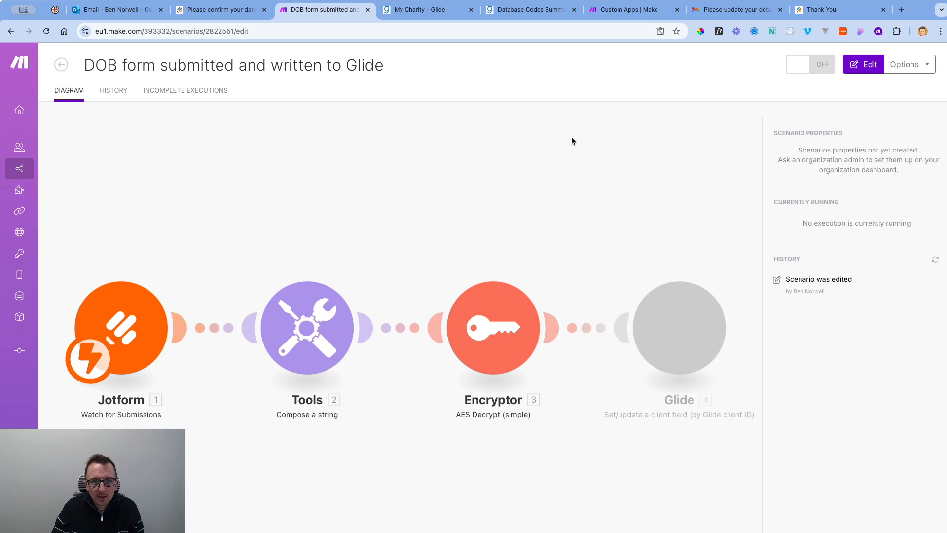
click(810, 64)
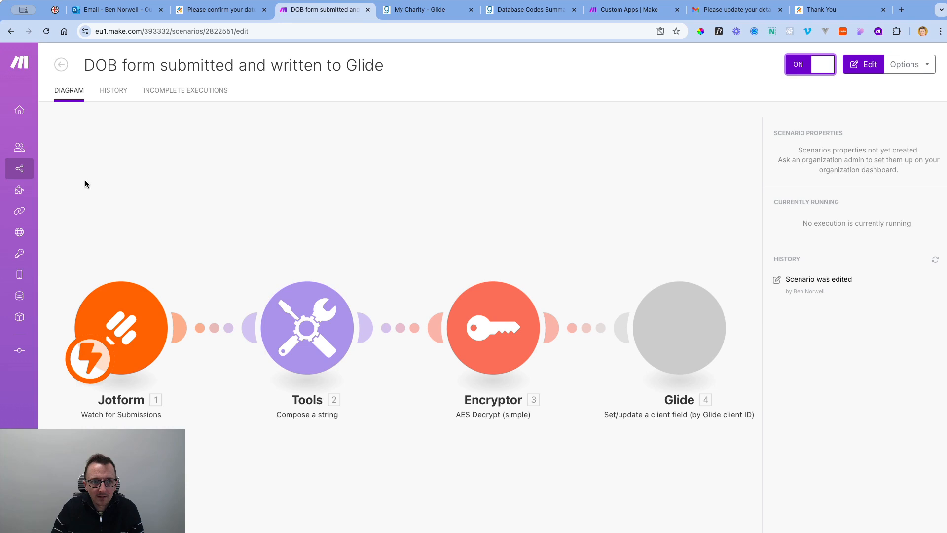
click(63, 66)
click(903, 192)
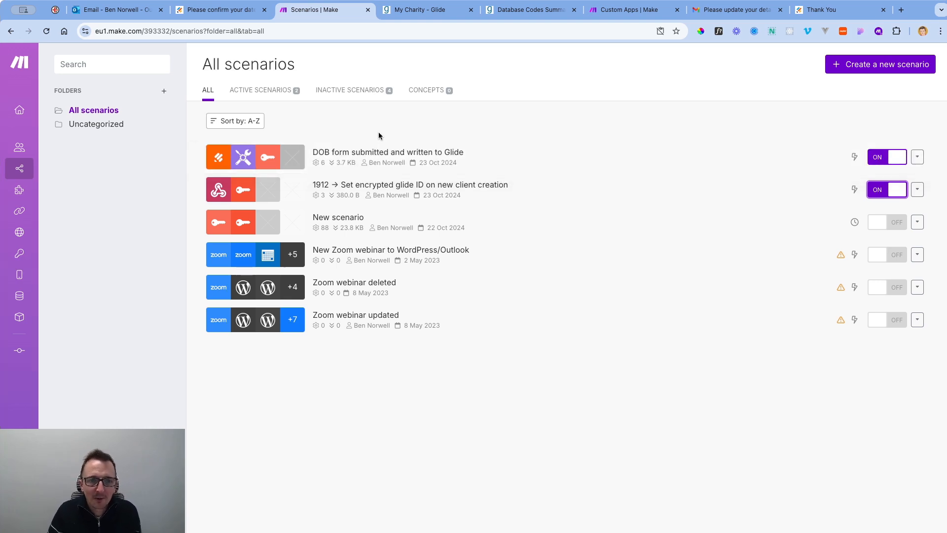
Create a Pension Scheme client named 'My Pension Scheme' with unique ID PENS0145 in Glide.
click(432, 11)
click(200, 55)
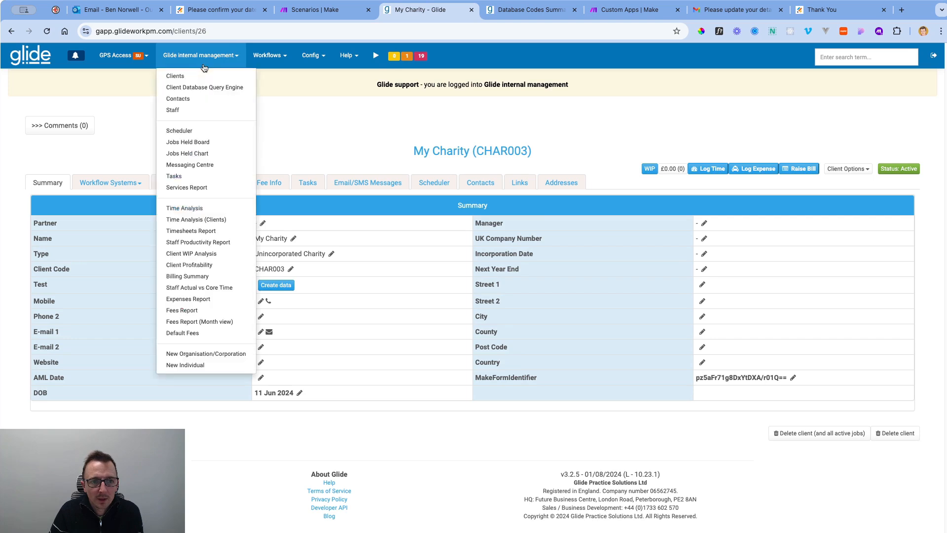
click(224, 354)
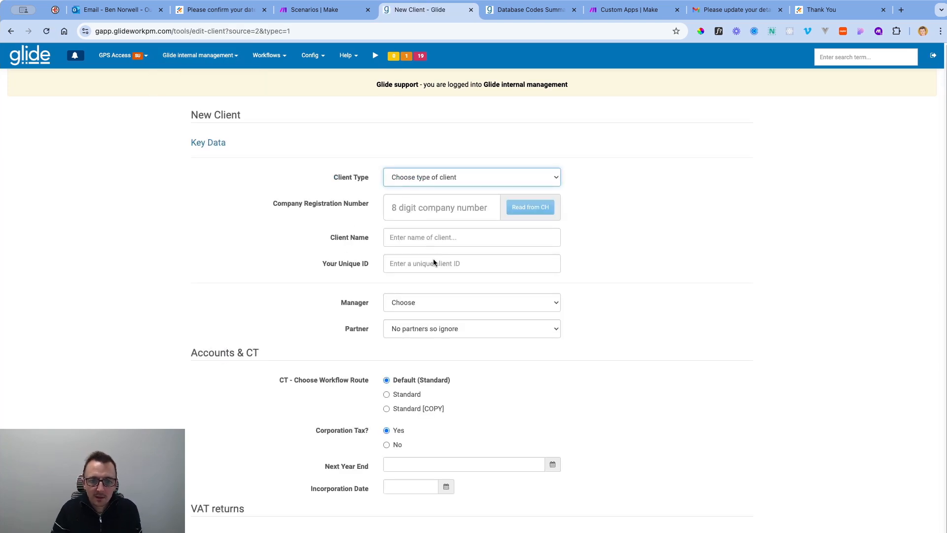
click(434, 271)
click(417, 240)
text(My Pension Scheme)
key(Tab)
text(PENS0145)
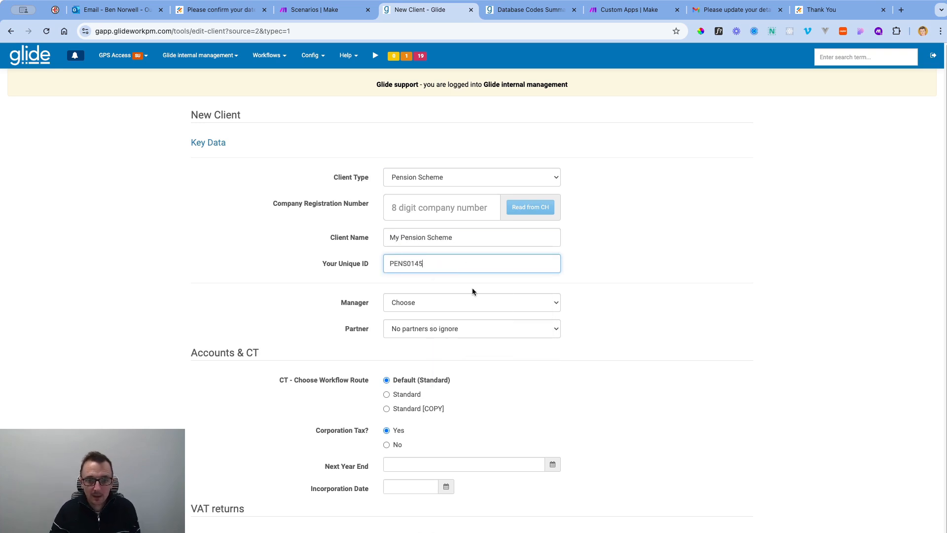
scroll(543, 446, down, 3)
key(Return)
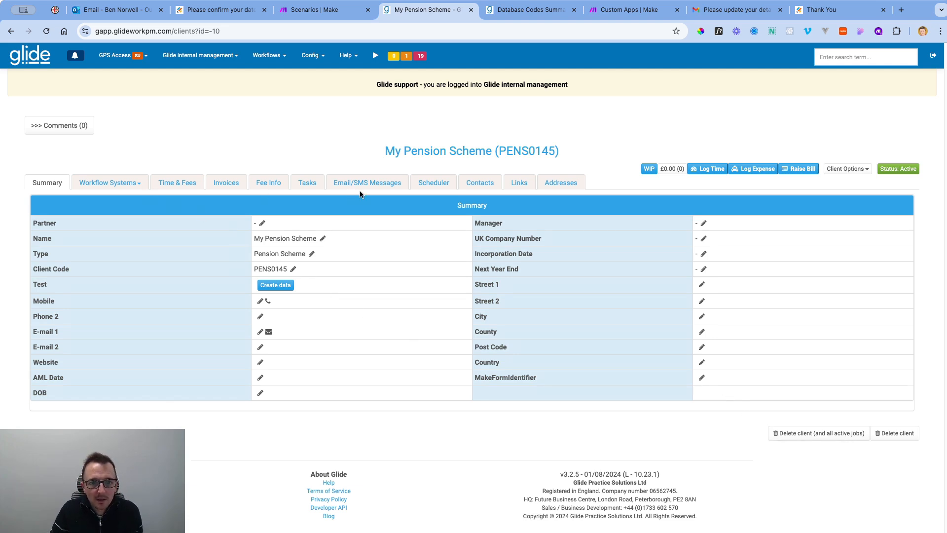
Create a new contact for the client with title Mr, noted as Director and tagged Onboarding.
click(469, 187)
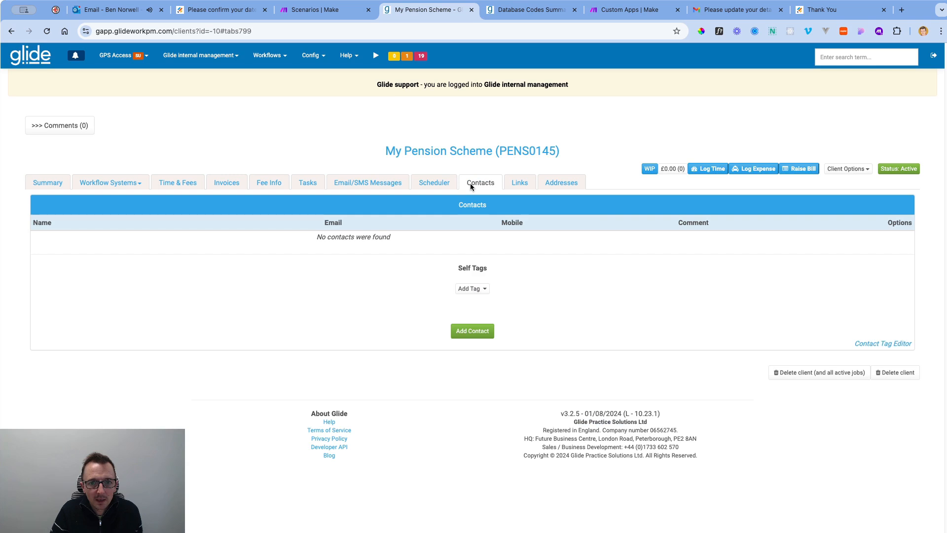
click(479, 337)
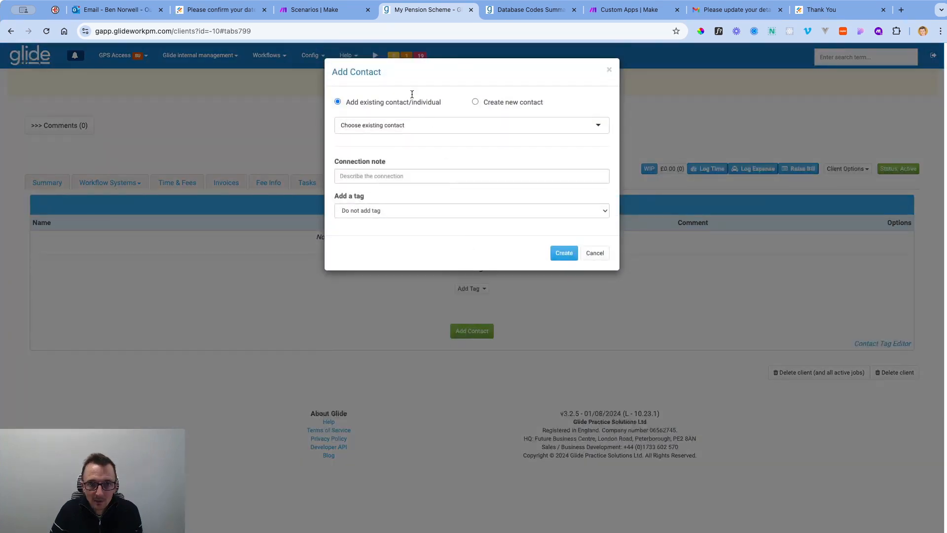
click(475, 102)
click(419, 135)
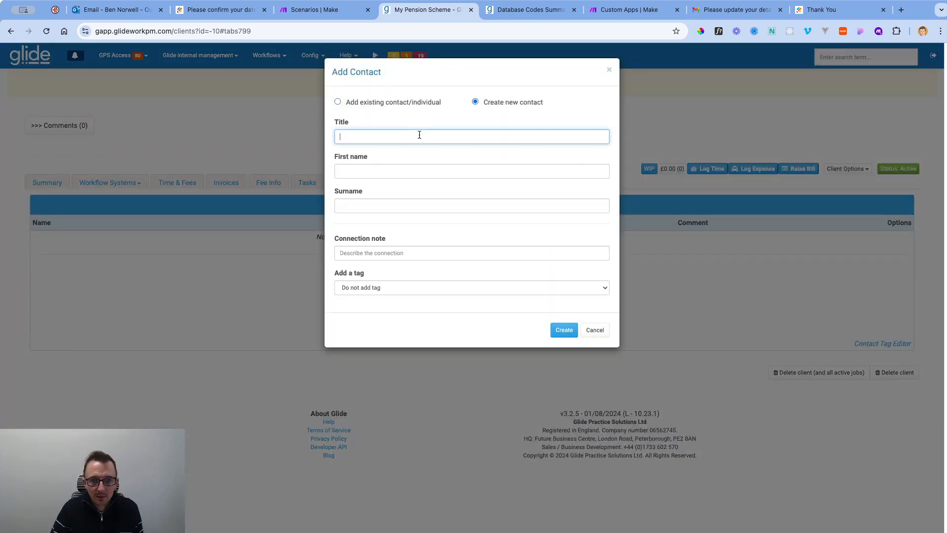
text(Mr)
key(Tab)
key(Tab)
key(Tab)
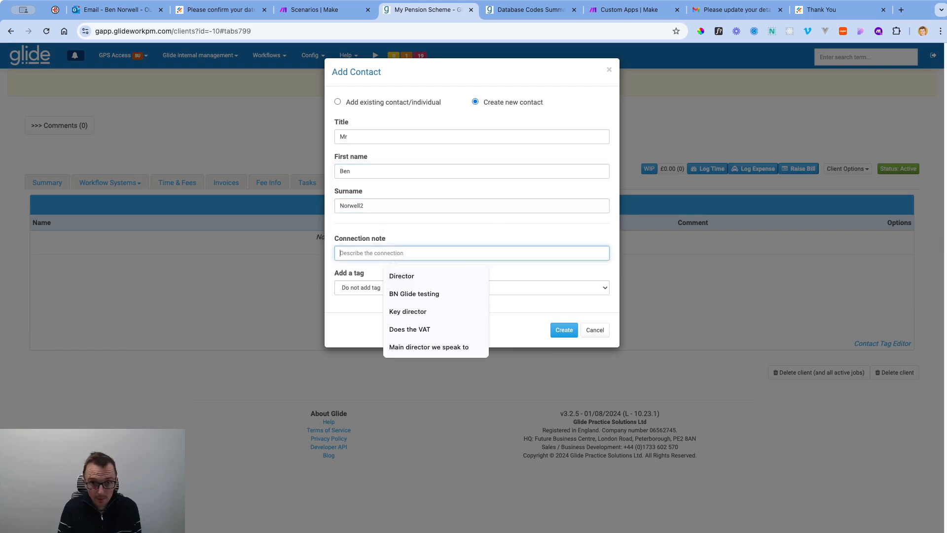
text(S)
key(BackSpace)
text(DIrector)
key(Tab)
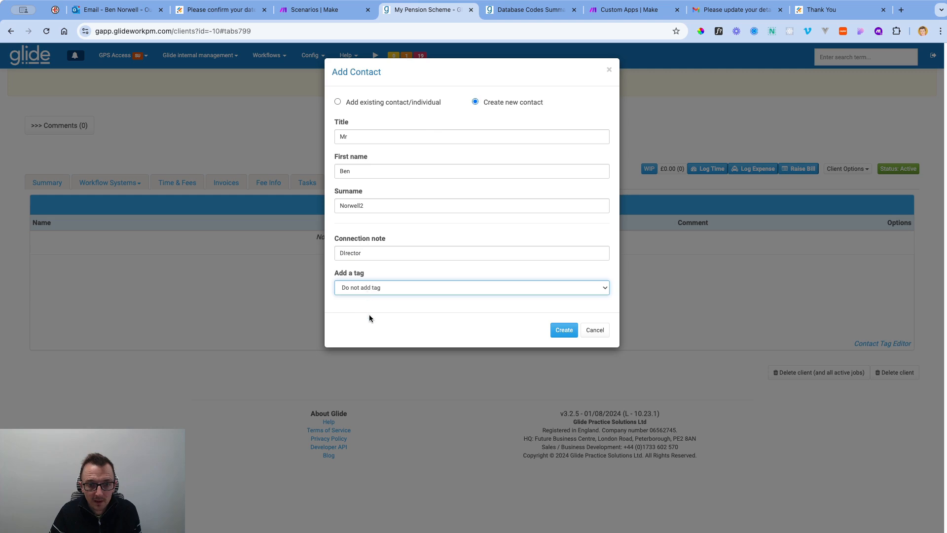
key(Down)
click(564, 330)
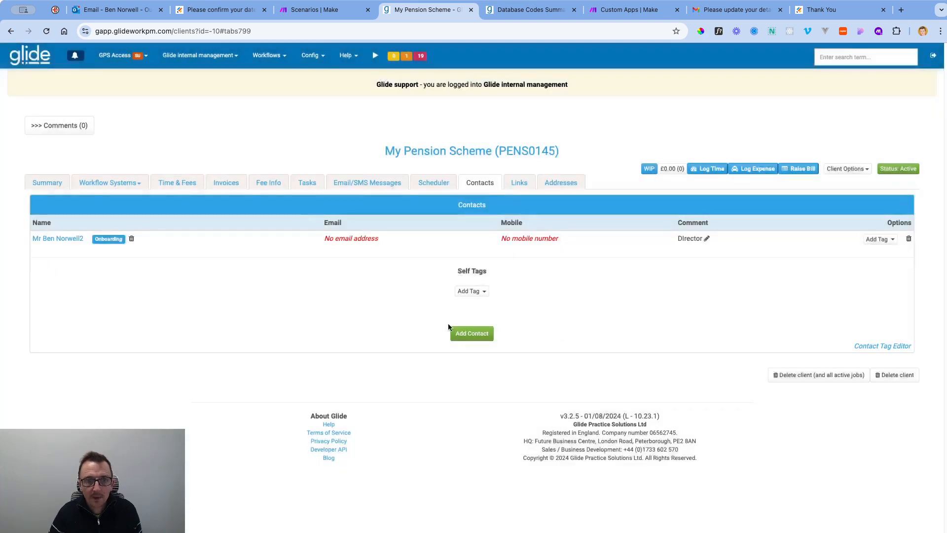
Add the contact's e-mail address and return to the My Pension Scheme summary.
click(69, 239)
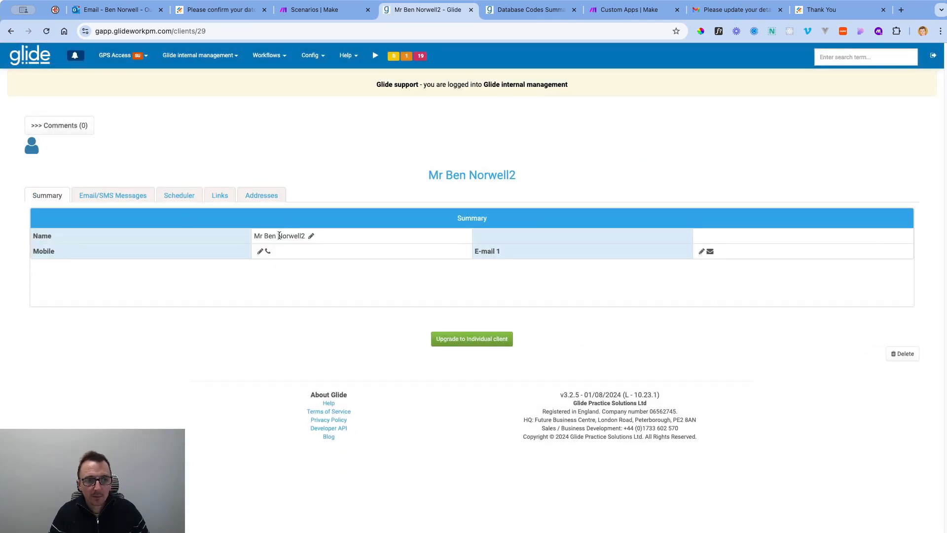
click(700, 251)
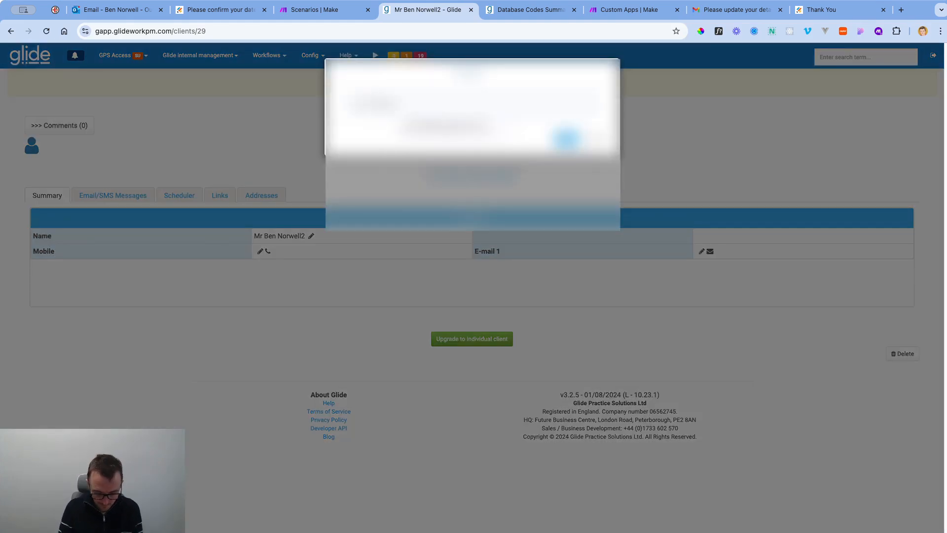
text(om)
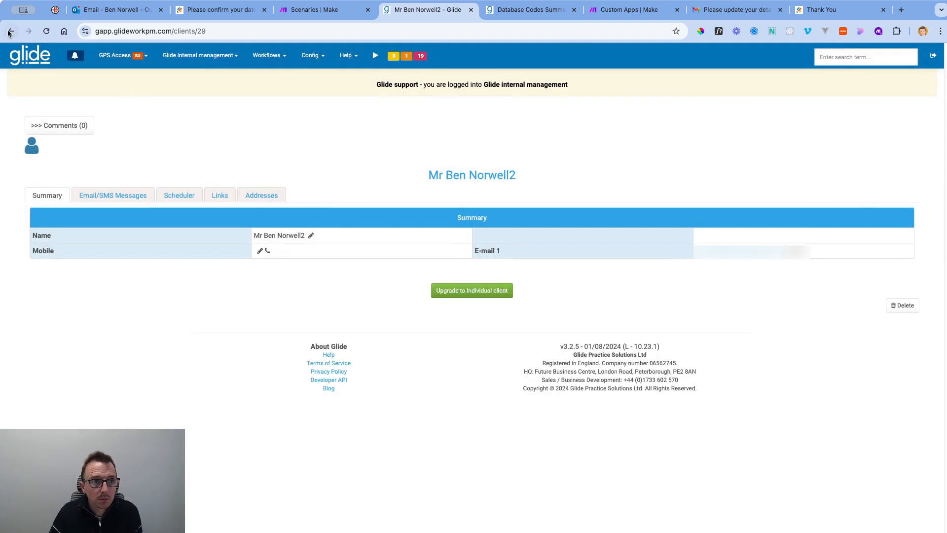
click(10, 31)
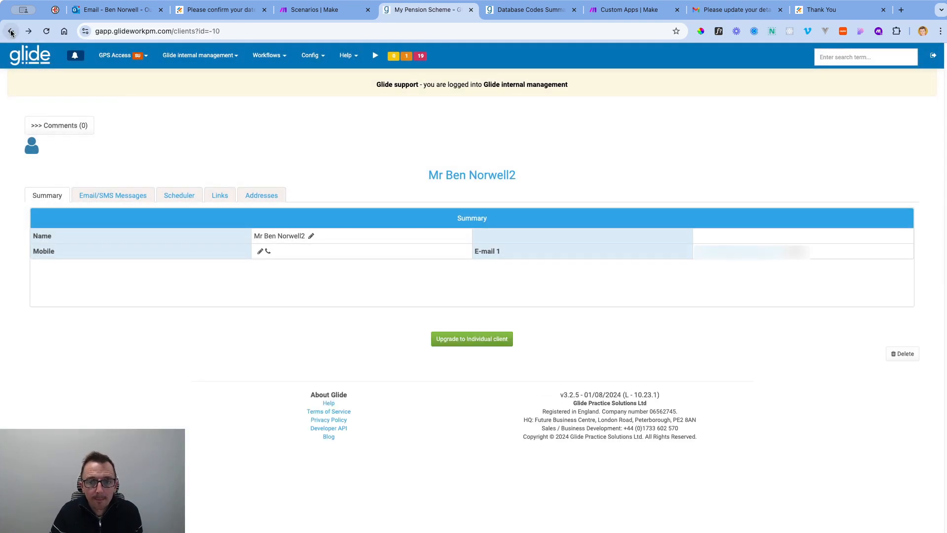
click(11, 31)
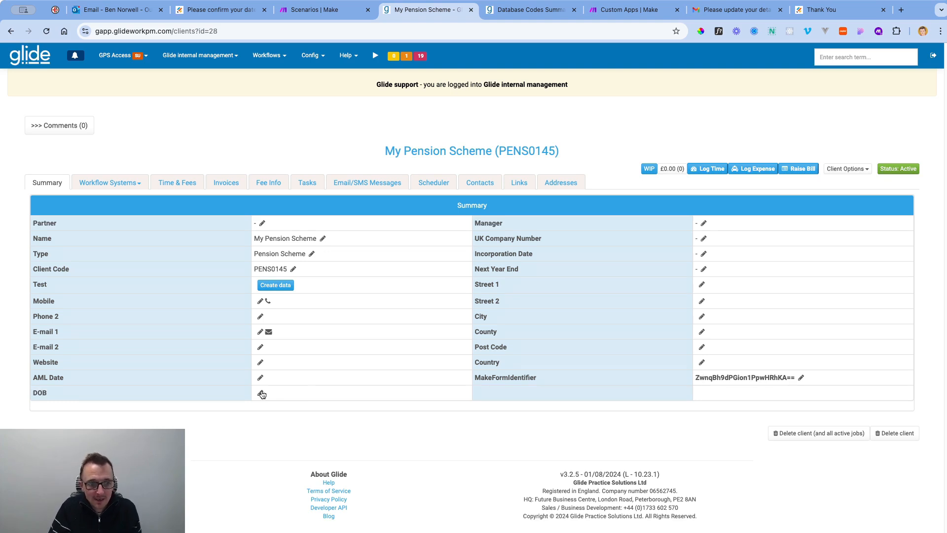
Create a Standard job under the Make/JotForm workflow for My Pension Scheme.
click(111, 182)
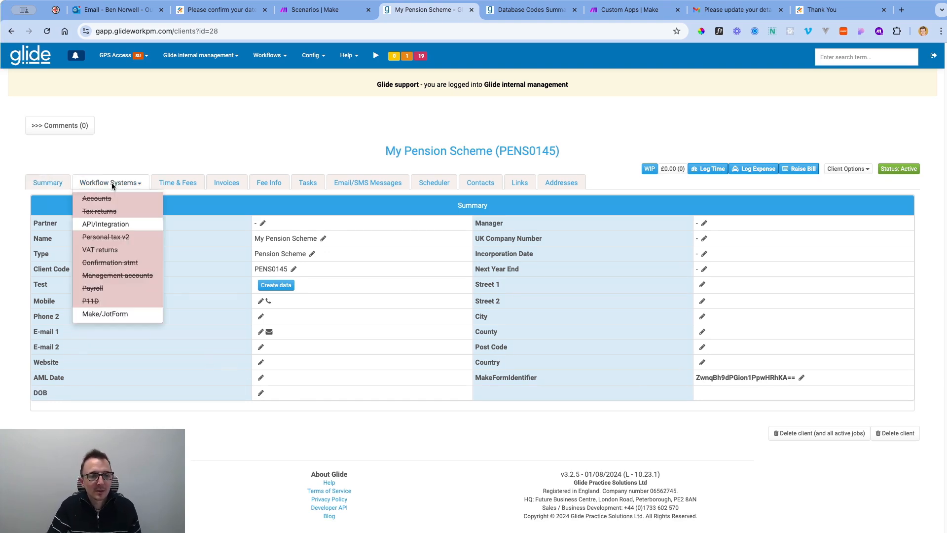
click(113, 313)
click(454, 335)
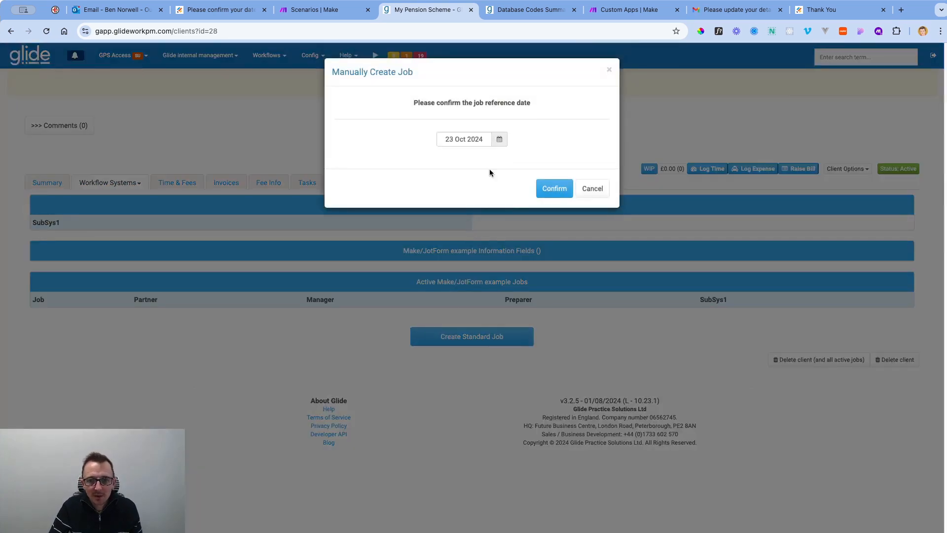
click(548, 189)
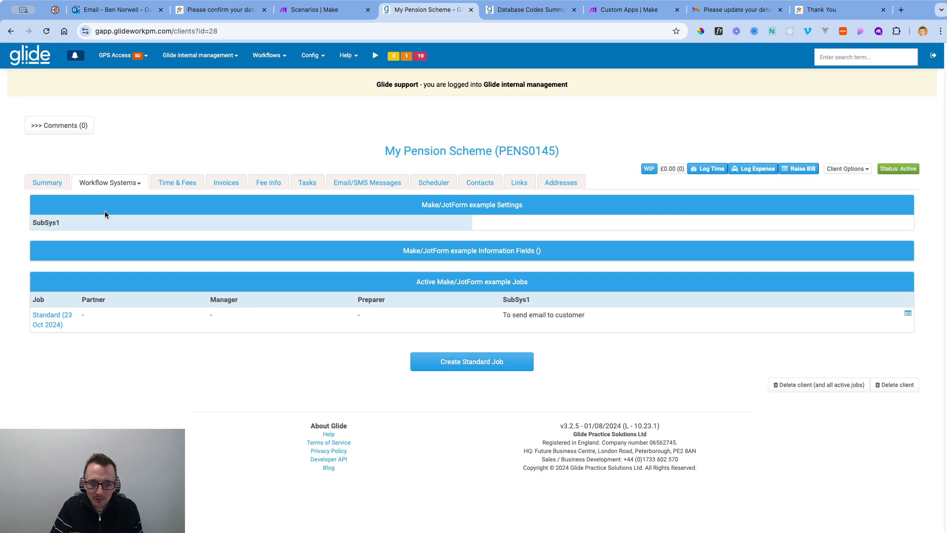
Send the job's form email to the customer and open the form link from Gmail.
click(45, 318)
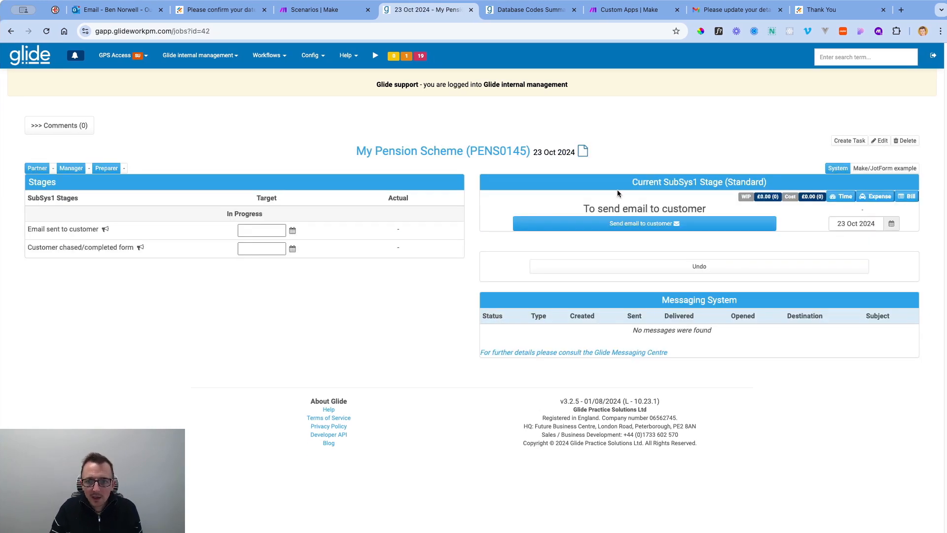
click(645, 224)
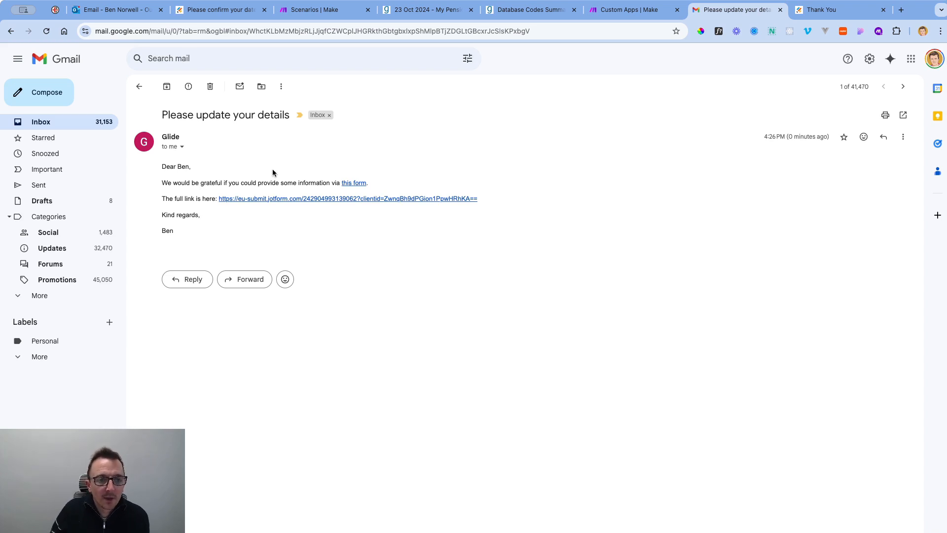
click(883, 10)
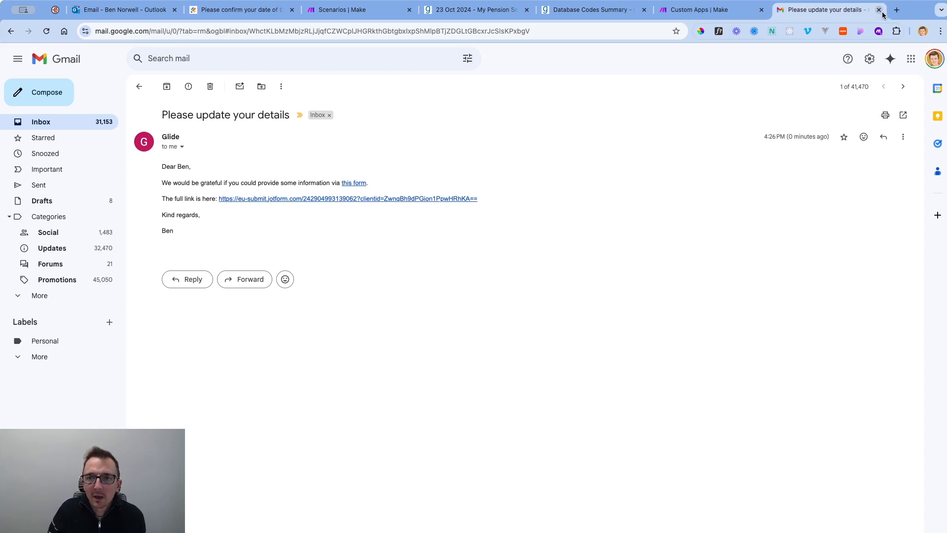
click(360, 183)
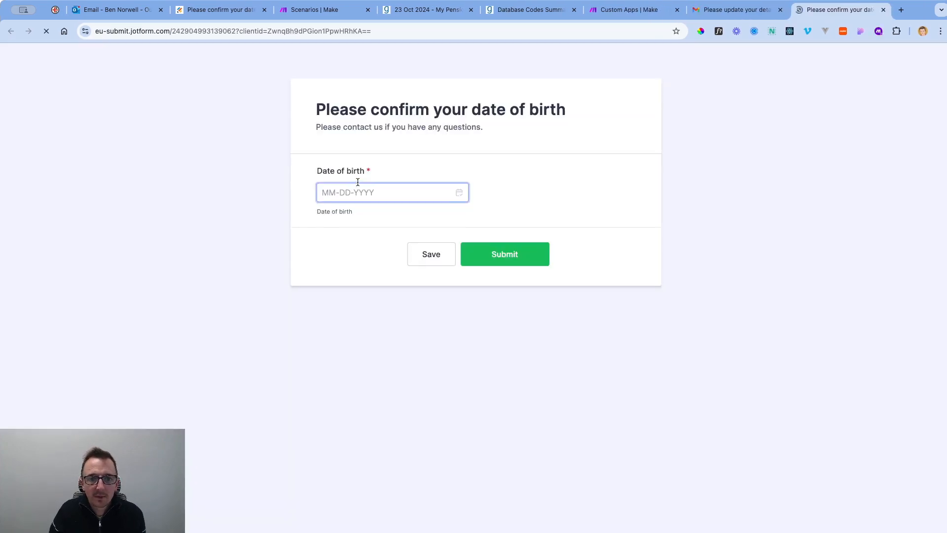
In the Date of birth picker, step the year back to 2000.
click(451, 206)
click(459, 212)
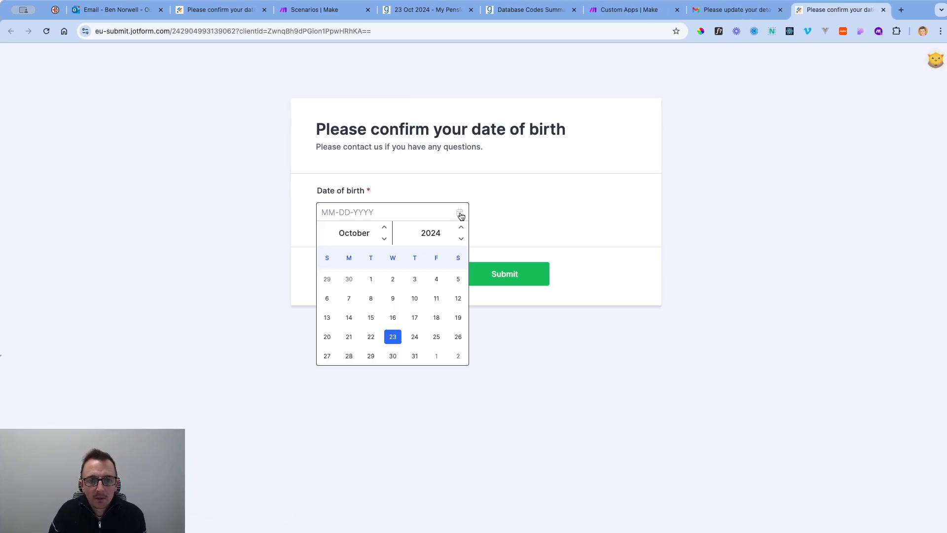
click(461, 239)
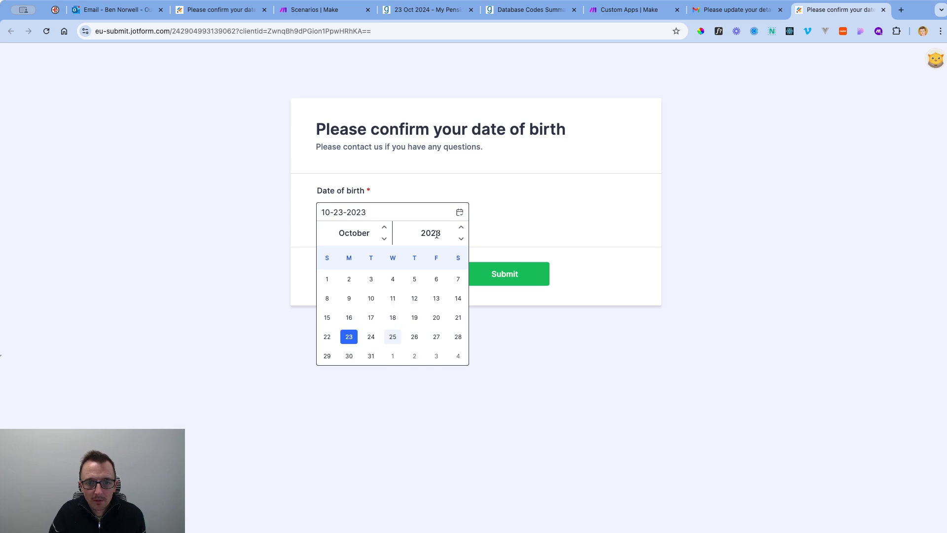
click(459, 212)
click(460, 213)
click(461, 229)
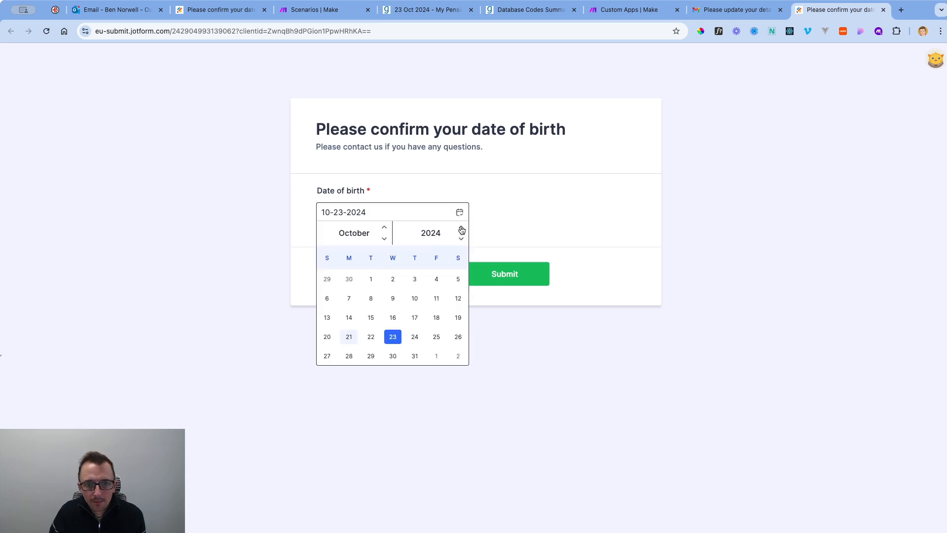
click(461, 229)
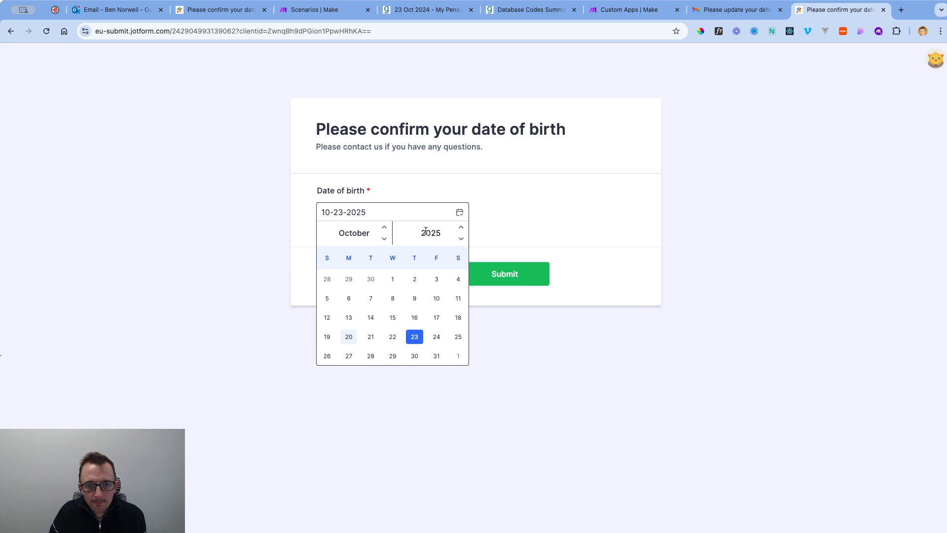
click(460, 227)
click(461, 227)
click(461, 238)
click(461, 239)
click(461, 239)
click(461, 238)
click(461, 239)
click(461, 239)
click(461, 239)
click(461, 239)
click(461, 238)
click(461, 238)
click(461, 239)
click(461, 239)
click(461, 239)
click(461, 239)
click(461, 239)
click(461, 238)
click(461, 239)
click(461, 239)
click(461, 239)
click(461, 238)
click(461, 238)
click(461, 239)
click(461, 238)
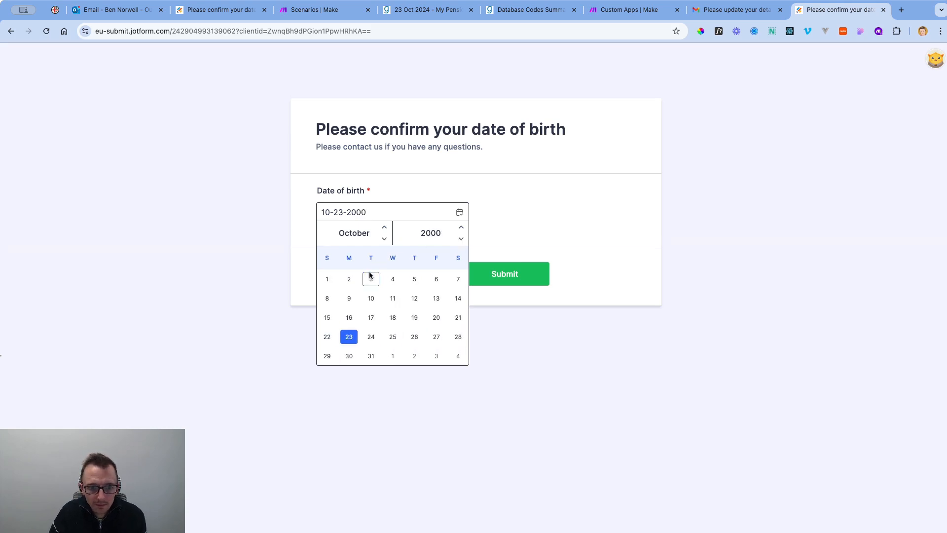
Pick 23 October so the date reads 10-23-2000, then submit the form.
click(350, 338)
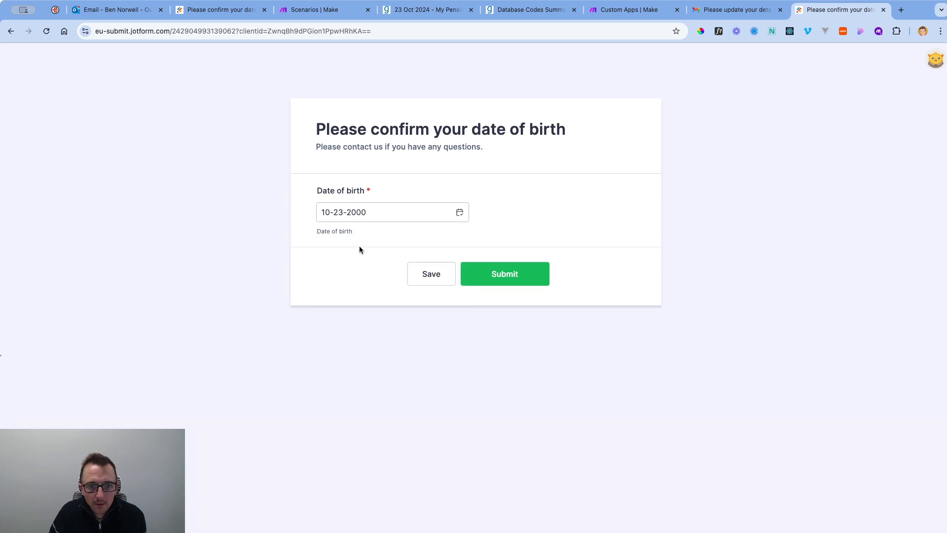
click(349, 213)
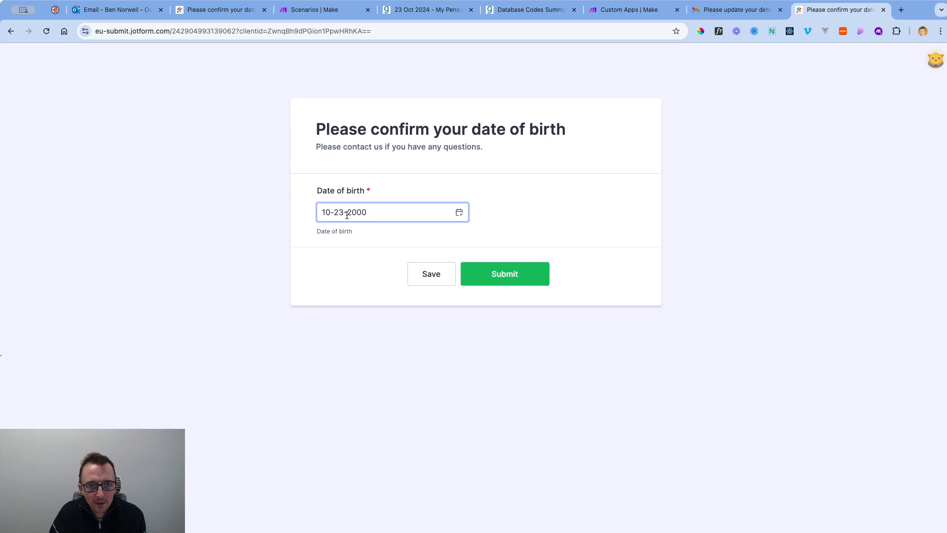
click(306, 215)
click(321, 213)
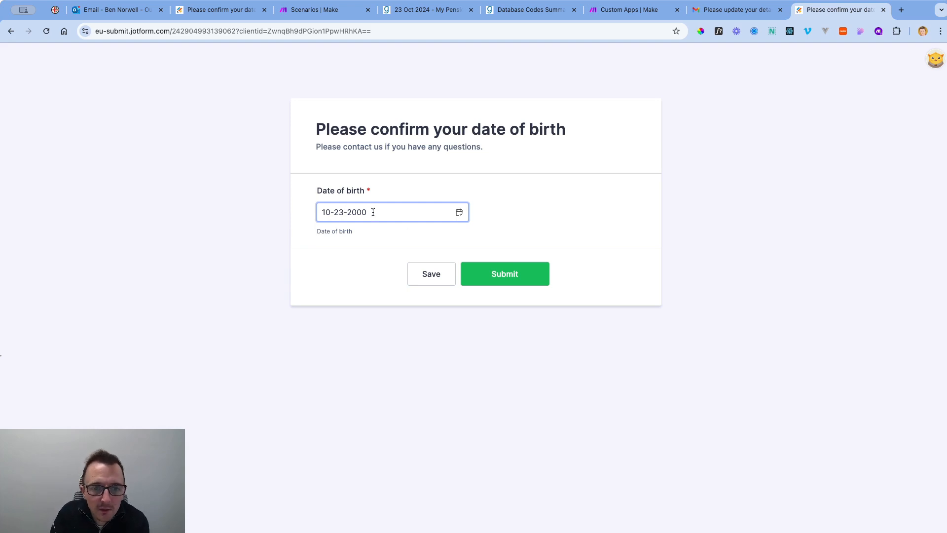
click(504, 276)
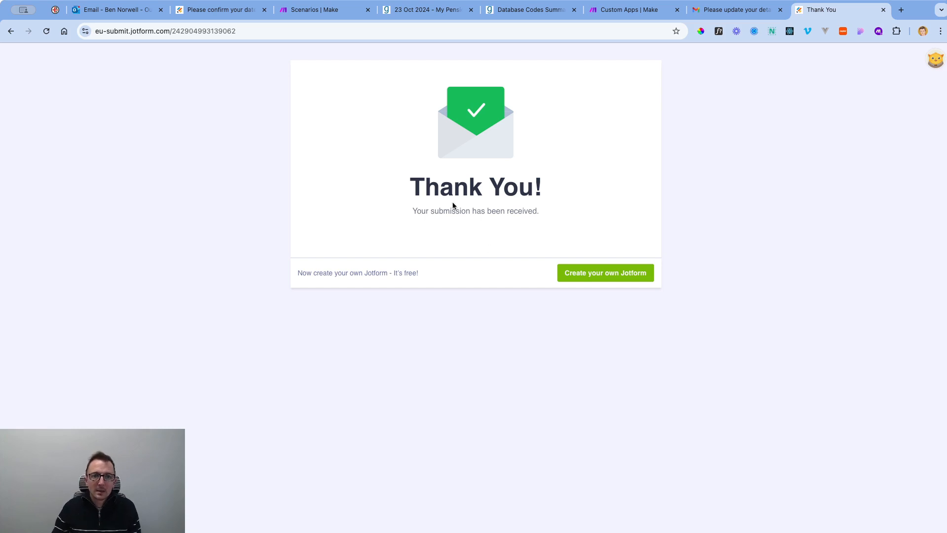
Check the Make scenarios list, then open the My Pension Scheme (PENS0145) client record in Glide.
click(314, 9)
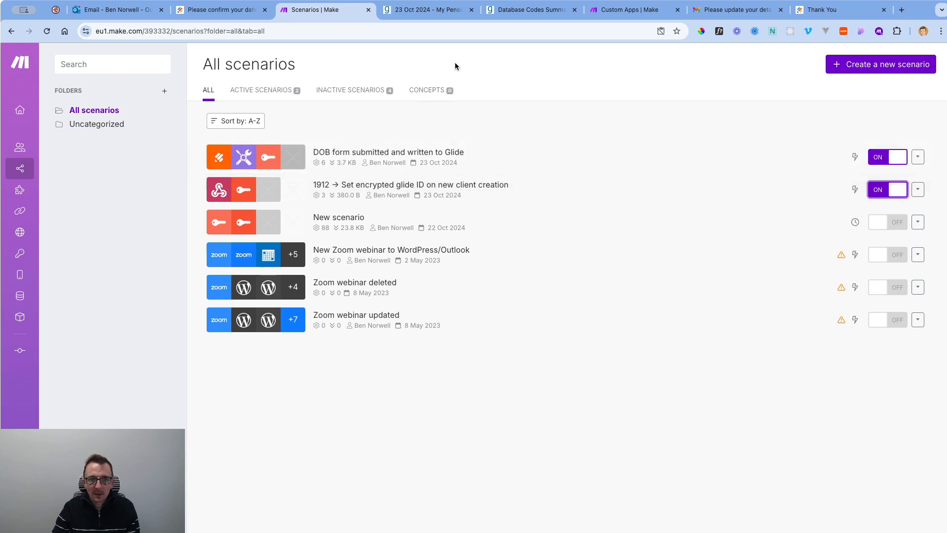
click(444, 10)
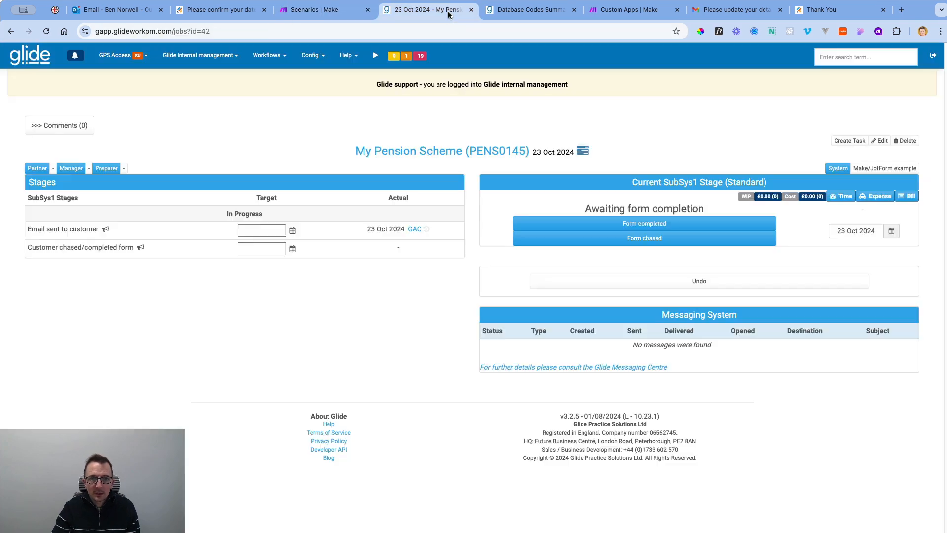
click(446, 158)
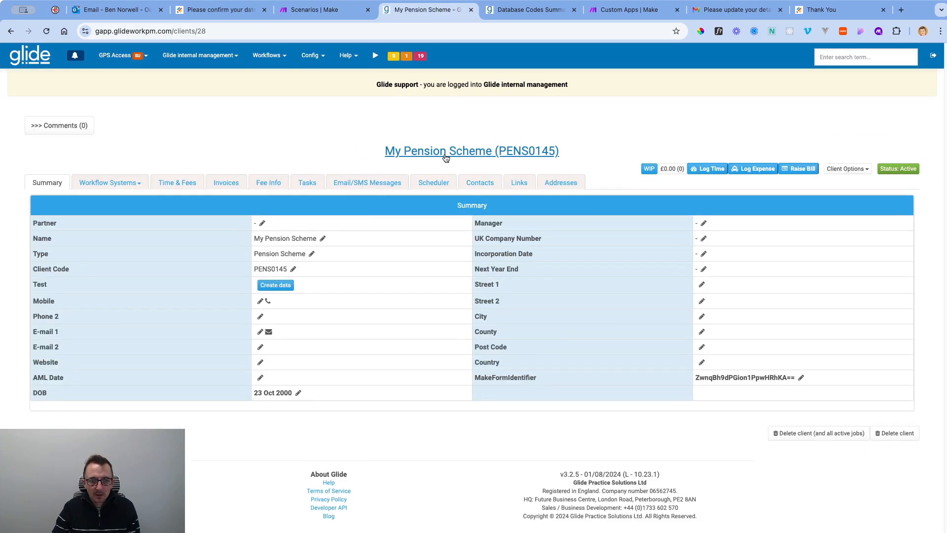